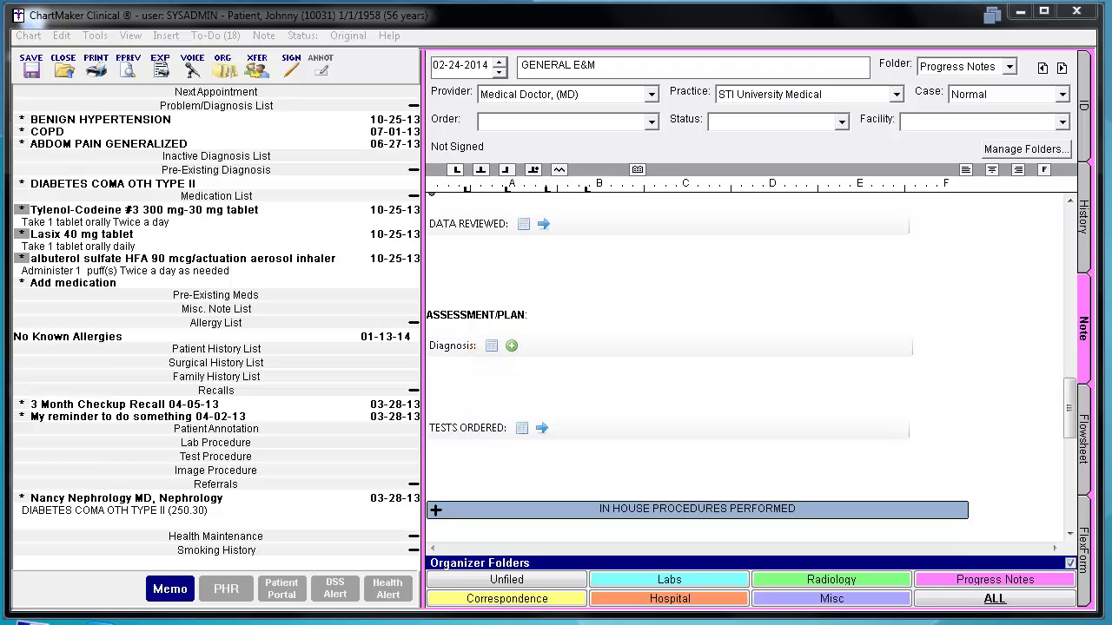
Step: Open the Diagnosis picker under Assessment/Plan and review the Dermatology, Endocrinology, ENT / Eye, Musculoskeletal and General categories
{"action": "left_click", "coordinate": [492, 347]}
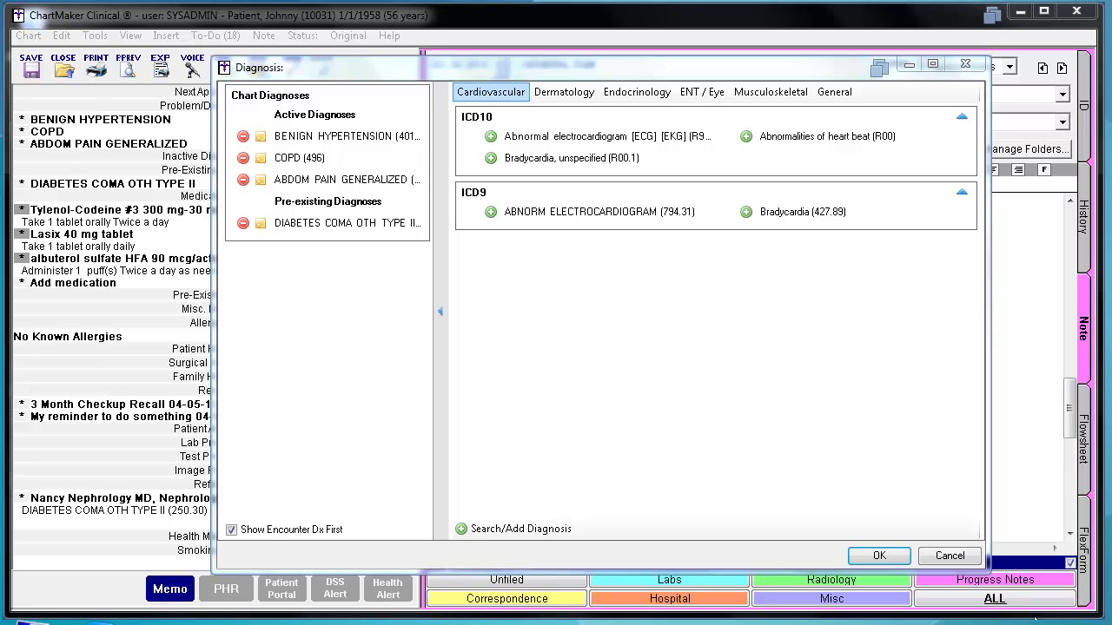
{"action": "left_click", "coordinate": [560, 95]}
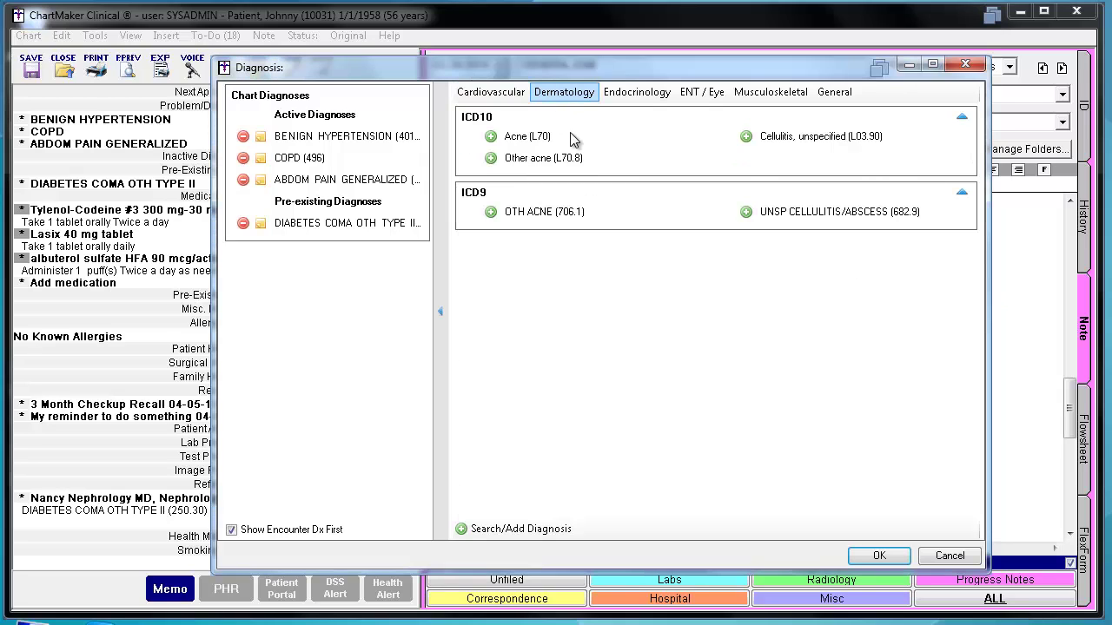
{"action": "left_click", "coordinate": [622, 96]}
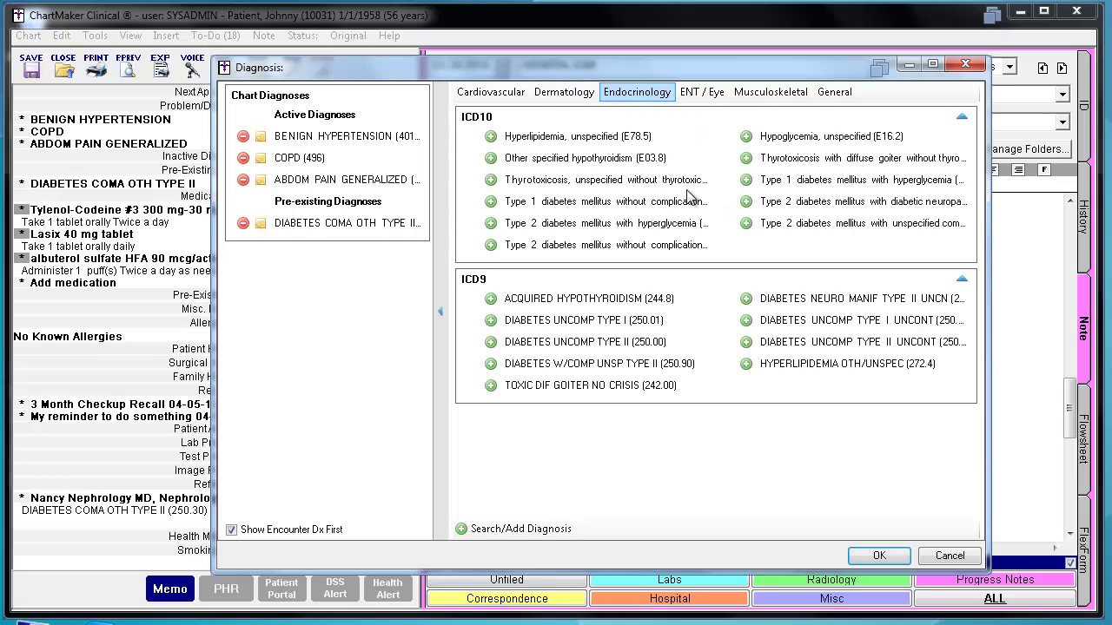
{"action": "left_click", "coordinate": [700, 98]}
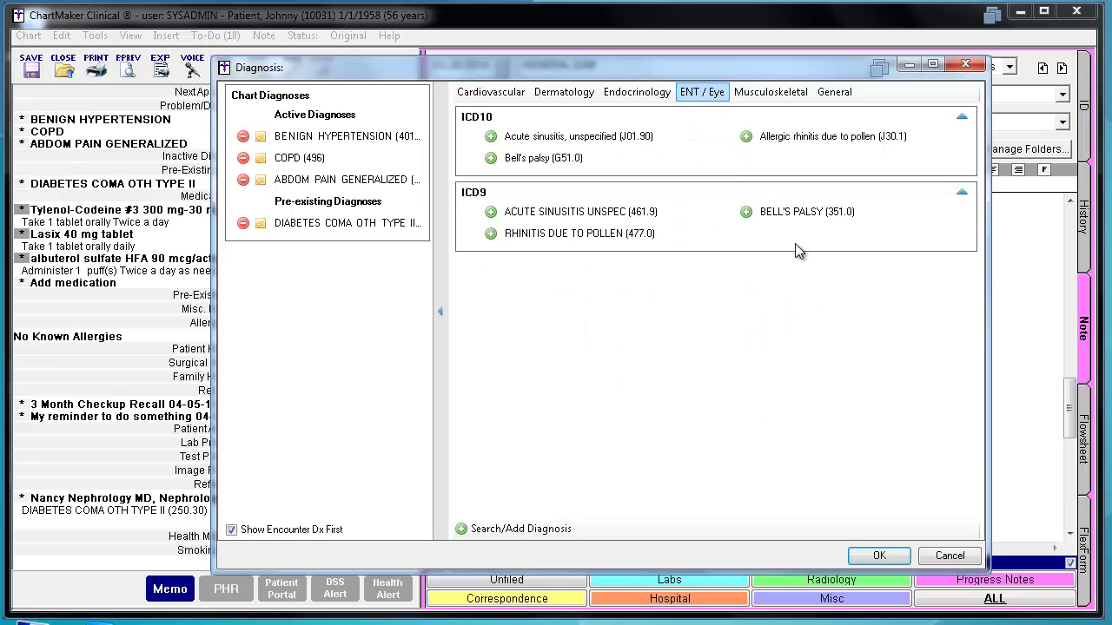
{"action": "left_click", "coordinate": [768, 97]}
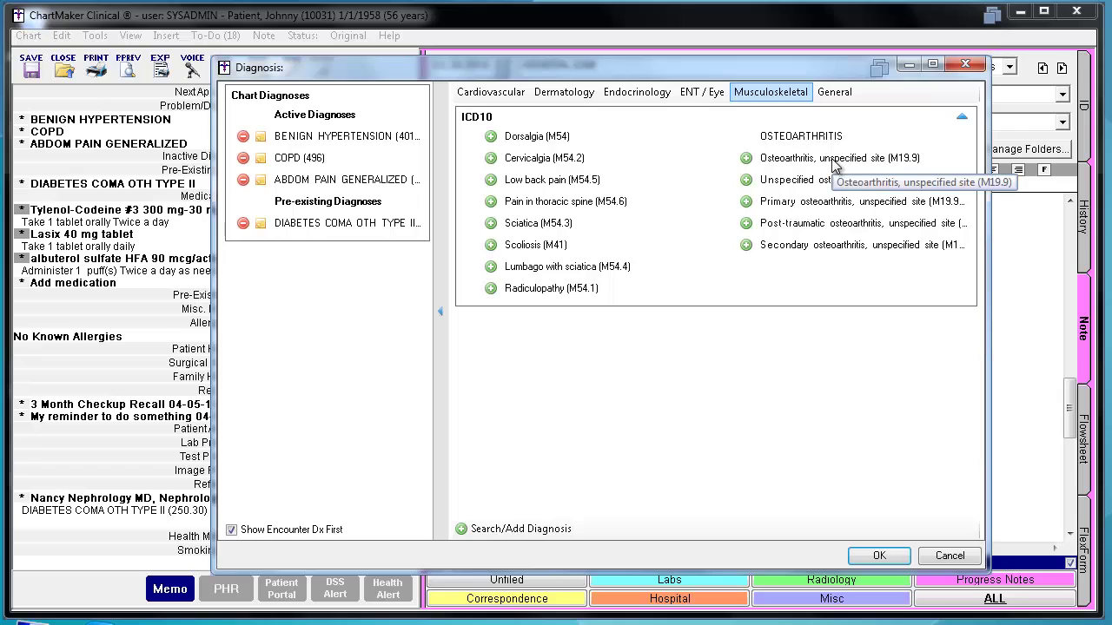
{"action": "left_click", "coordinate": [835, 94]}
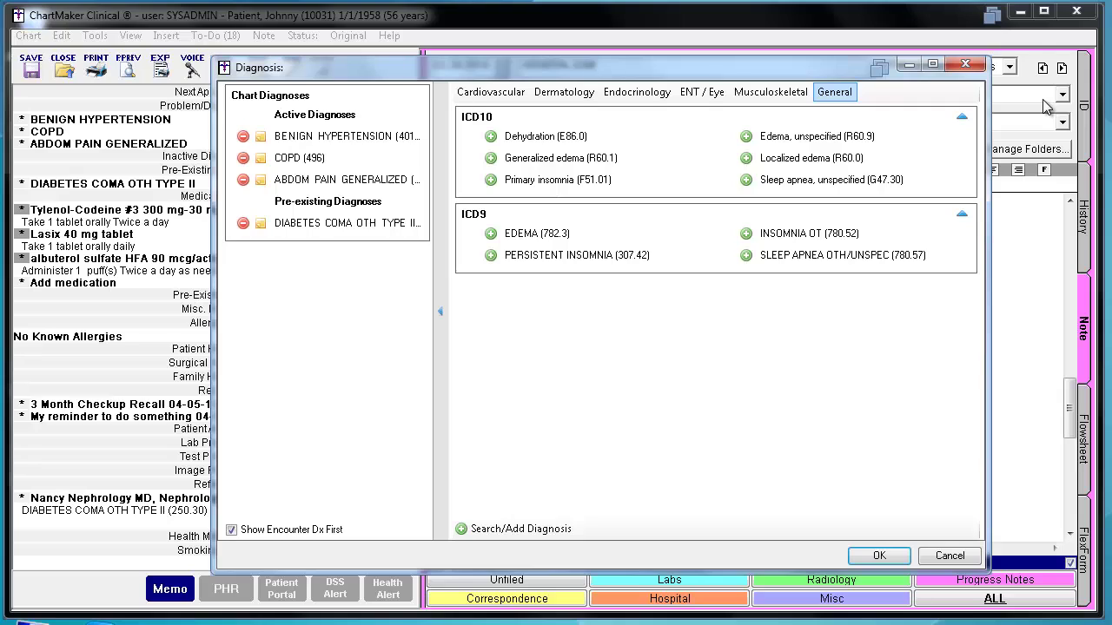
Step: Collapse and re-expand the ICD10 group in the General category, and hide and restore the chart diagnoses list
{"action": "left_click", "coordinate": [962, 117]}
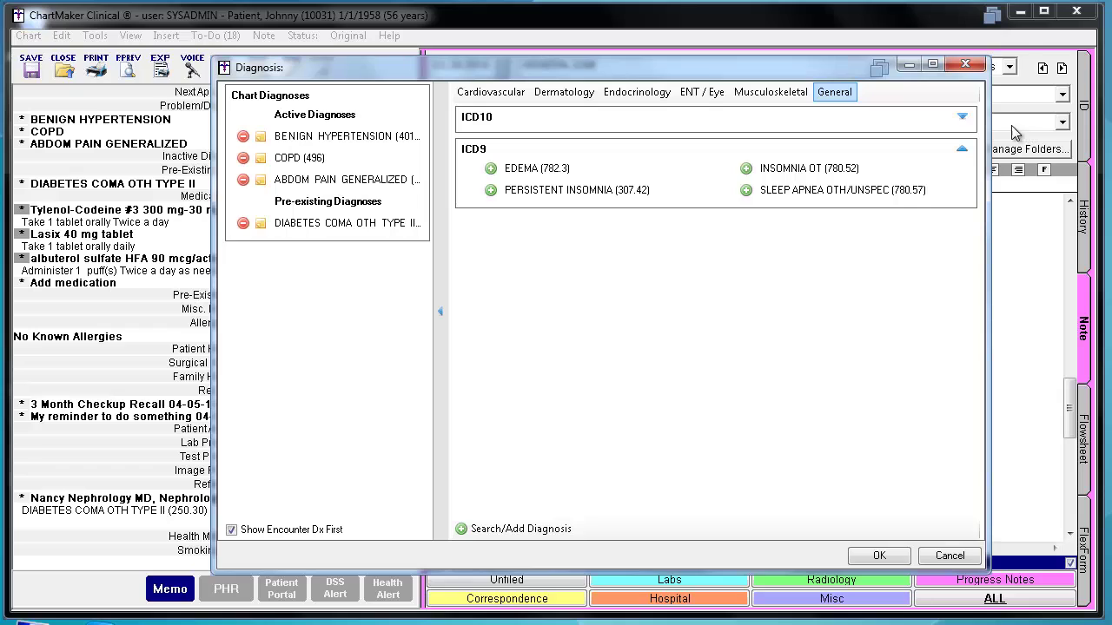
{"action": "left_click", "coordinate": [963, 118]}
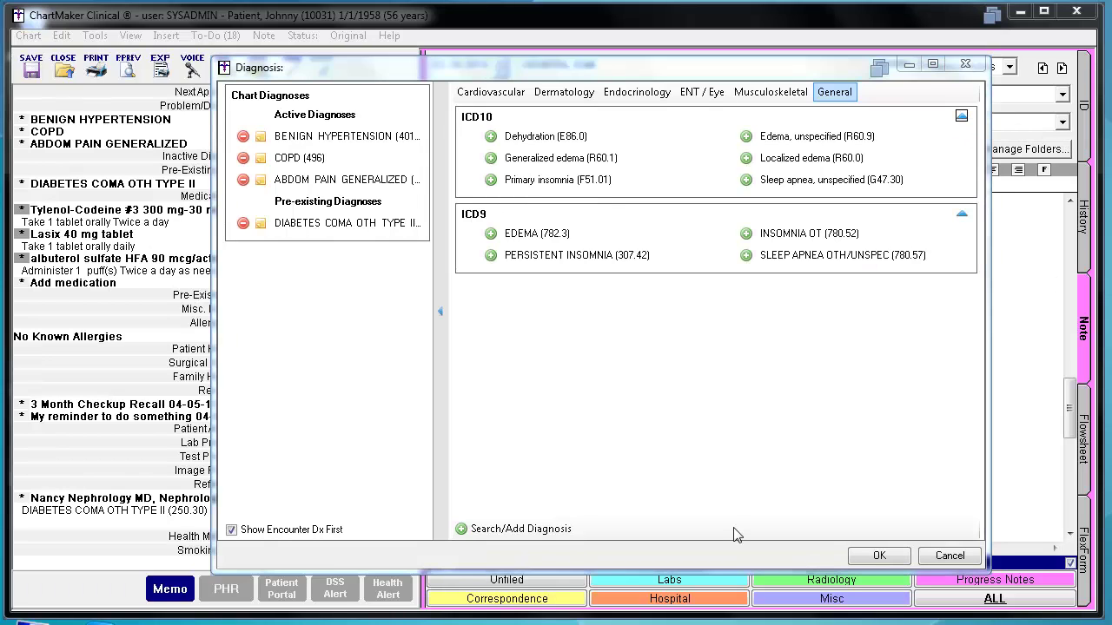
{"action": "left_click", "coordinate": [440, 312]}
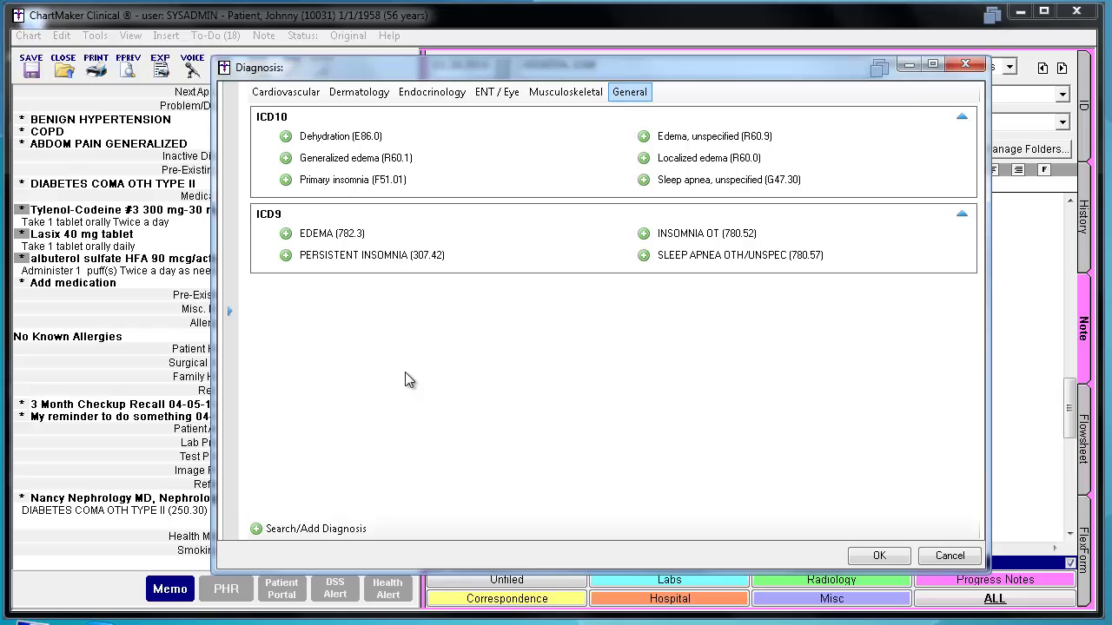
{"action": "left_click", "coordinate": [231, 315]}
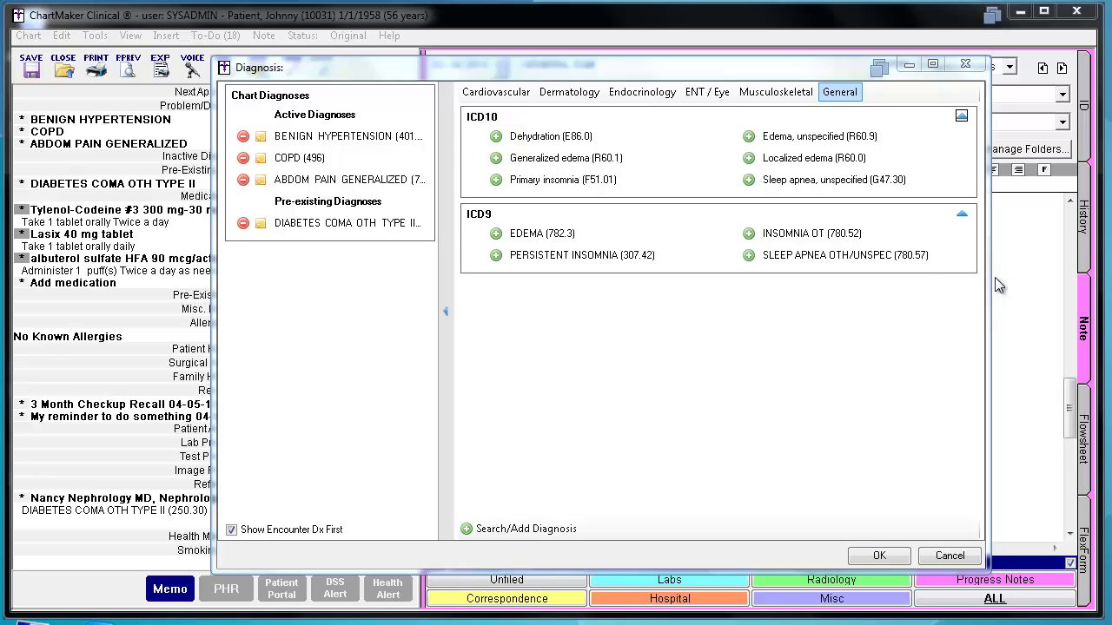
Step: Add the ICD9 diagnosis EDEMA (782.3) to the encounter with its default details and remove it again
{"action": "left_click", "coordinate": [496, 233]}
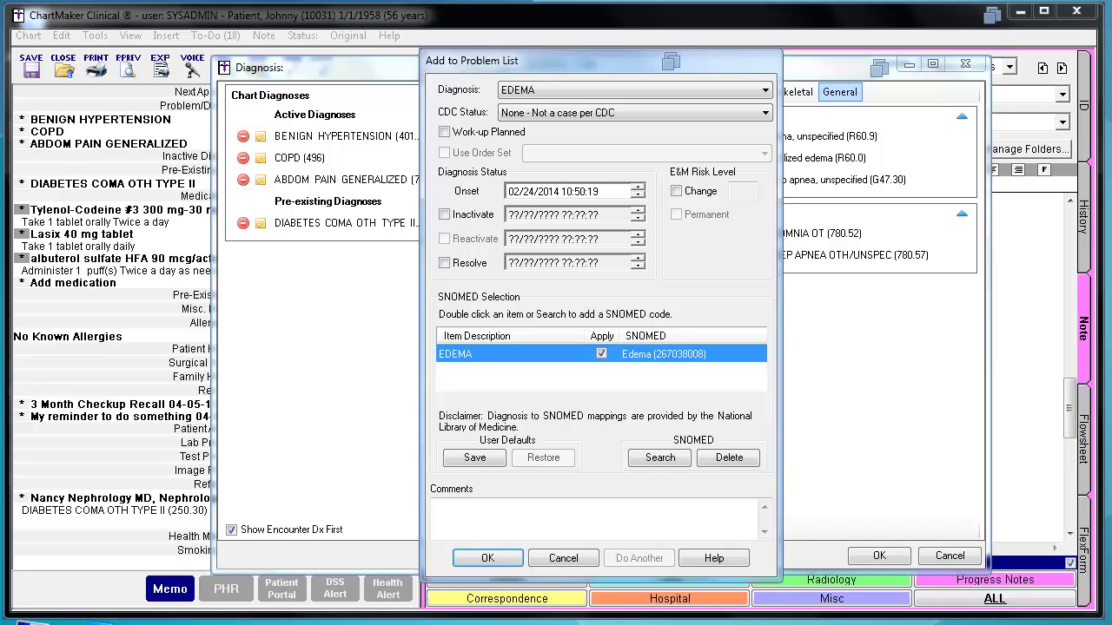
{"action": "left_click", "coordinate": [489, 558]}
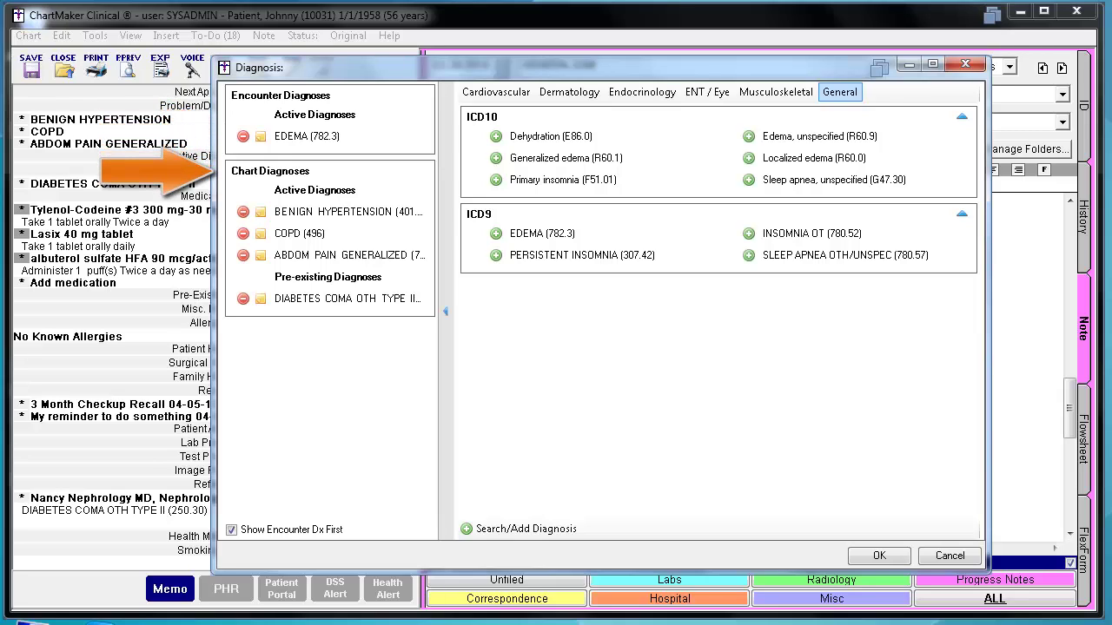
{"action": "left_click", "coordinate": [495, 233]}
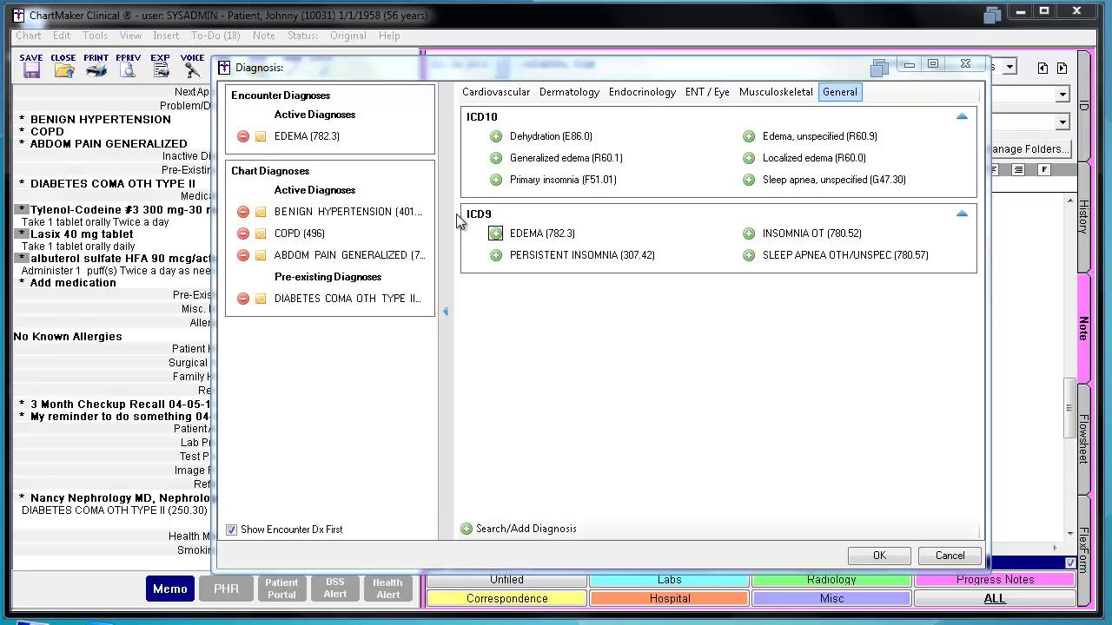
{"action": "left_click", "coordinate": [243, 137]}
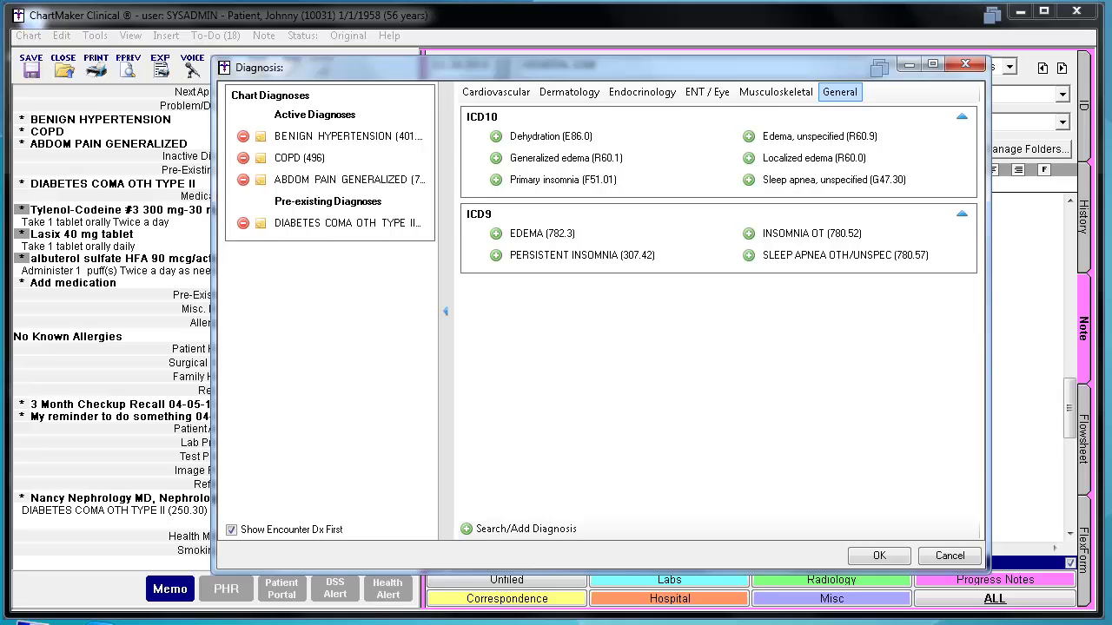
Step: Add the ICD10 diagnosis Edema, unspecified (R60.9) to the encounter, and reopen and accept its problem list details
{"action": "left_click", "coordinate": [749, 137]}
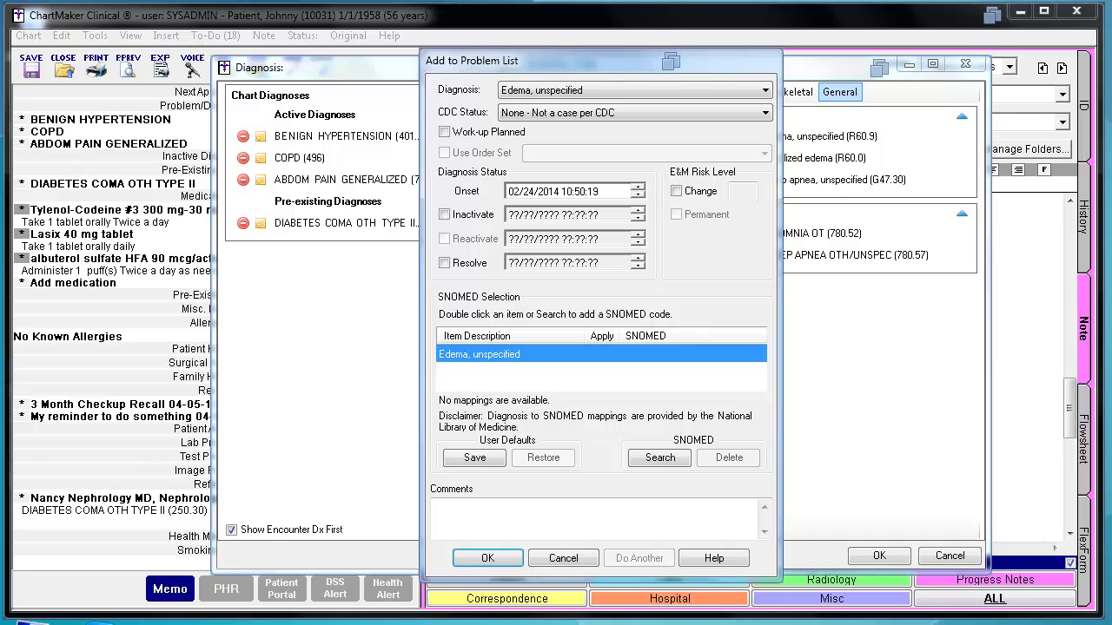
{"action": "left_click", "coordinate": [487, 558]}
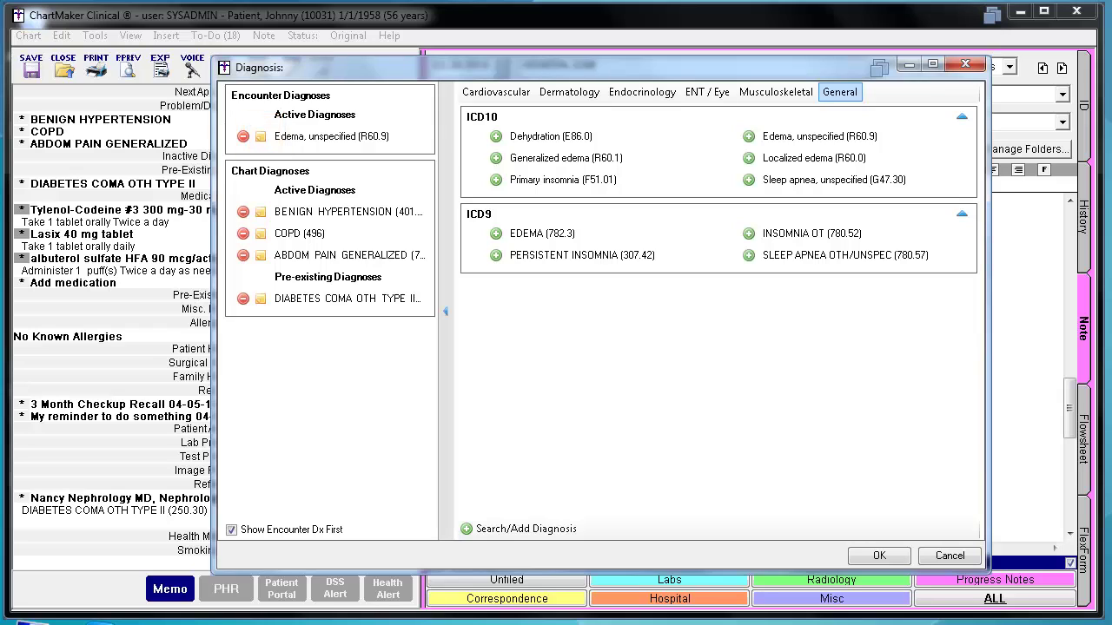
{"action": "left_click", "coordinate": [261, 137]}
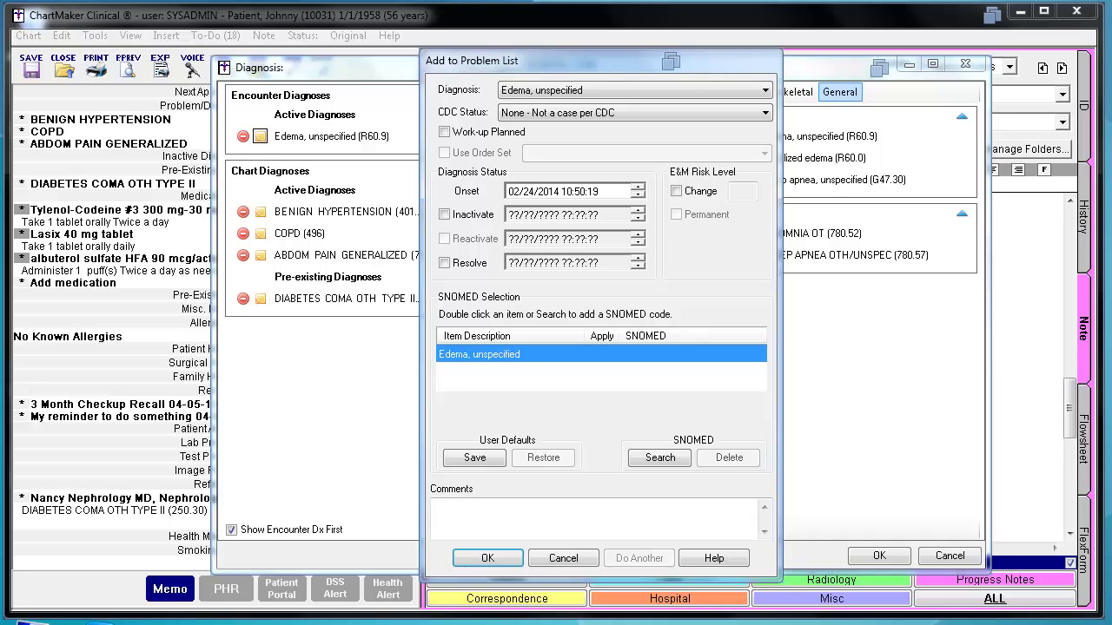
{"action": "left_click", "coordinate": [487, 557]}
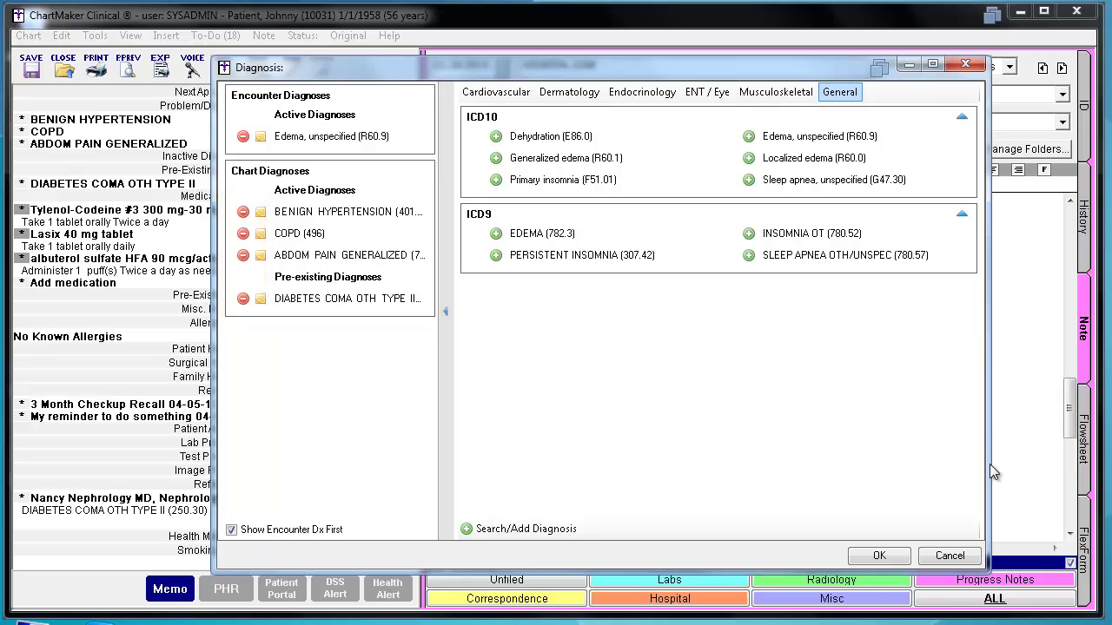
Step: End the chart diagnosis ABDOM PAIN GENERALIZED as resolved, accepting the default resolve date
{"action": "left_click", "coordinate": [242, 257]}
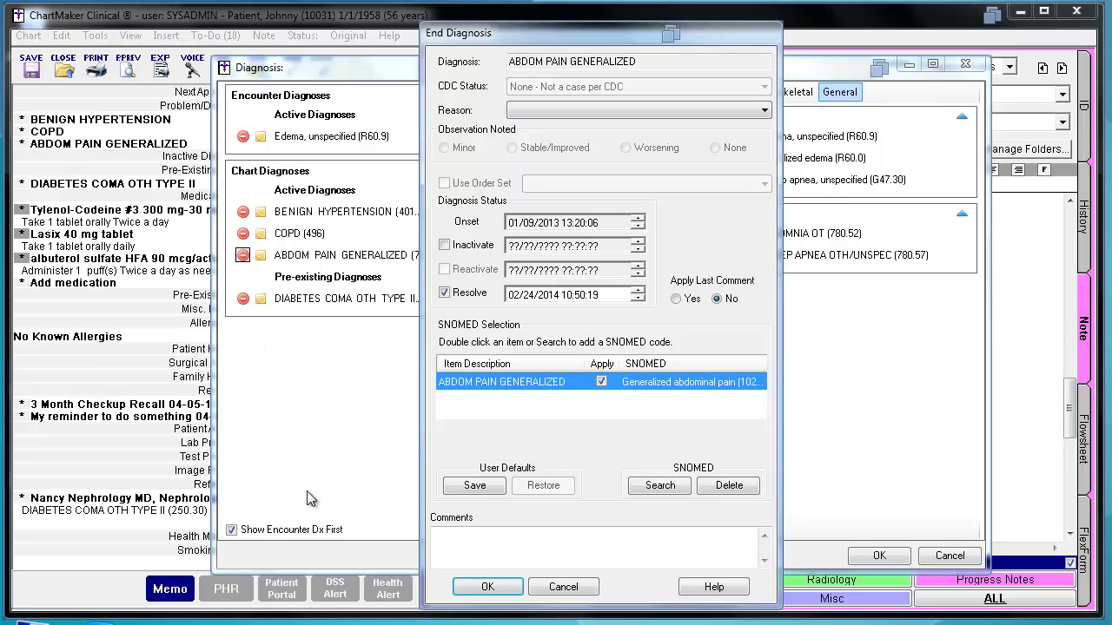
{"action": "left_click", "coordinate": [489, 588]}
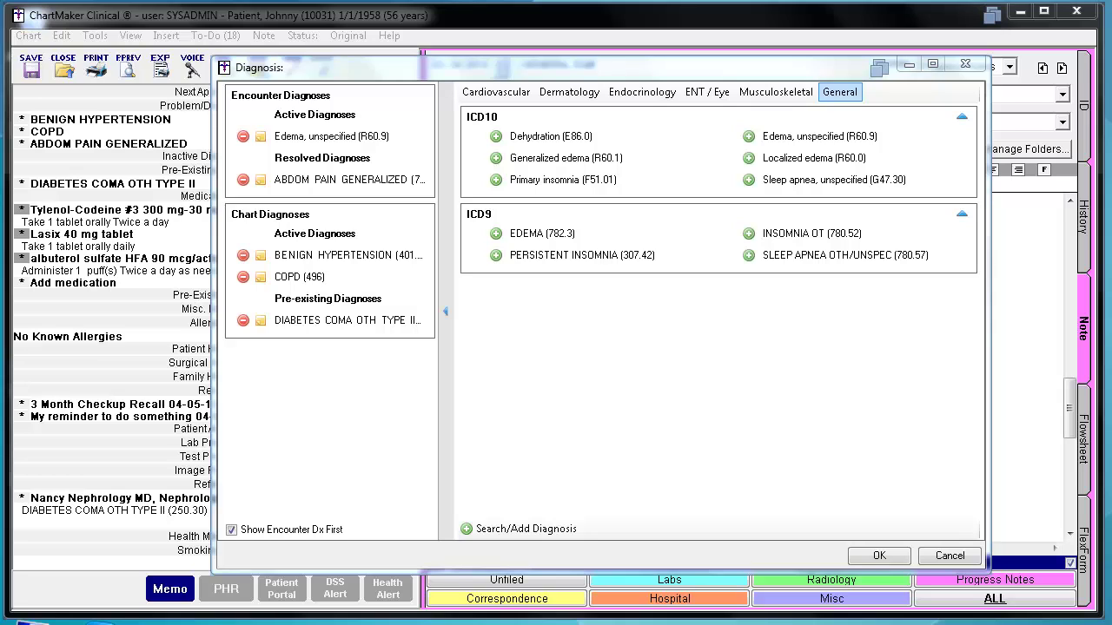
Step: Note the chart diagnosis BENIGN HYPERTENSION for this encounter and undo the noting
{"action": "left_click", "coordinate": [261, 255]}
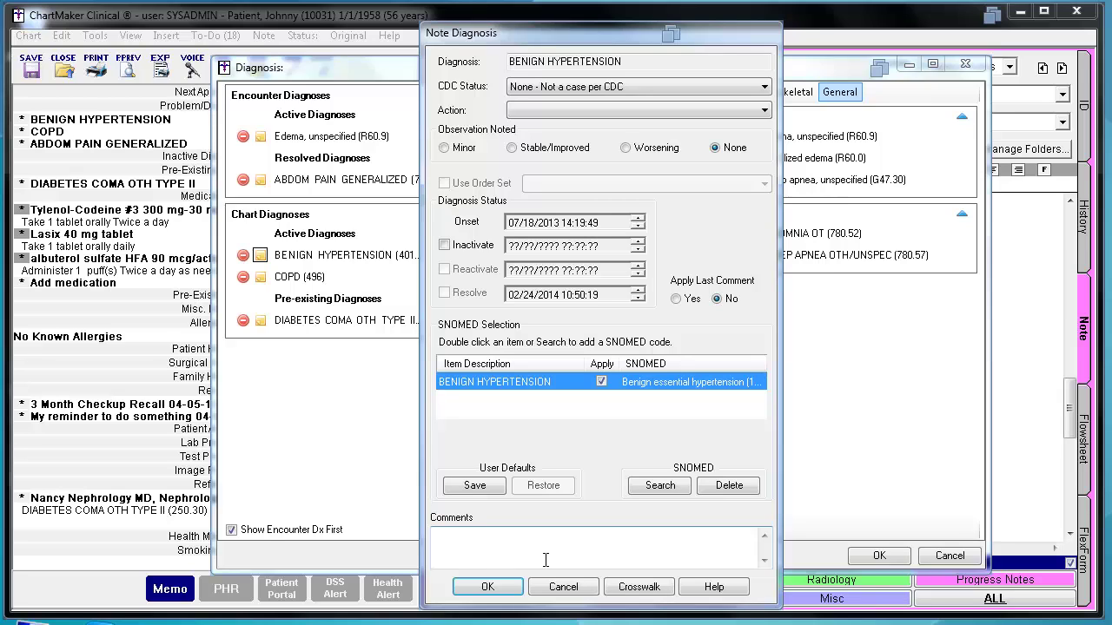
{"action": "left_click", "coordinate": [489, 587]}
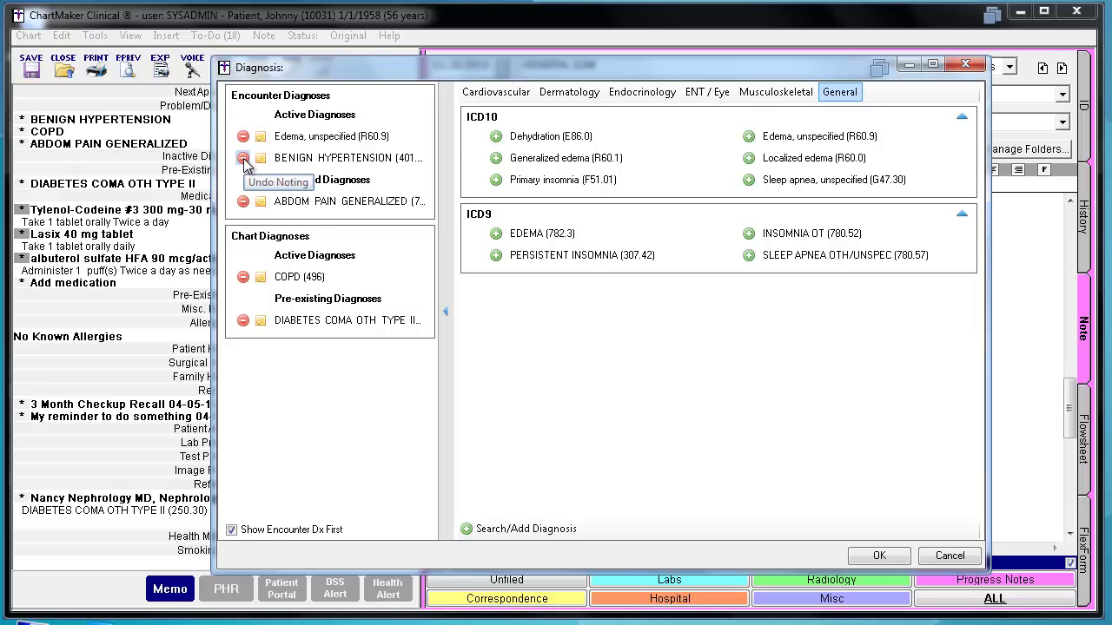
{"action": "left_click", "coordinate": [243, 159]}
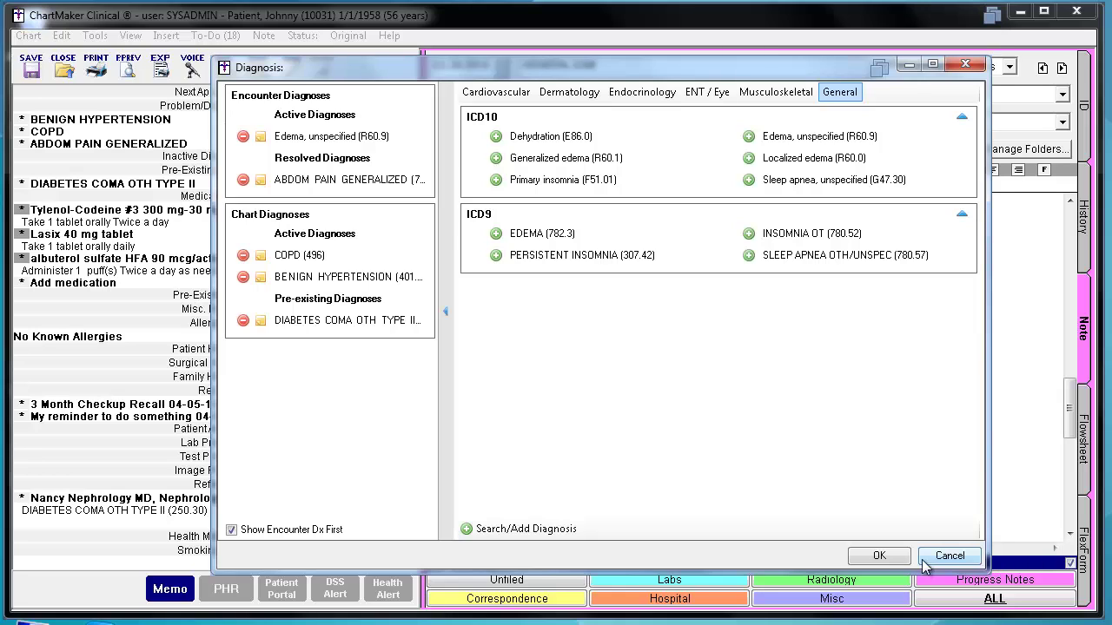
Step: Accept the encounter diagnoses and insert them into the progress note
{"action": "left_click", "coordinate": [880, 557]}
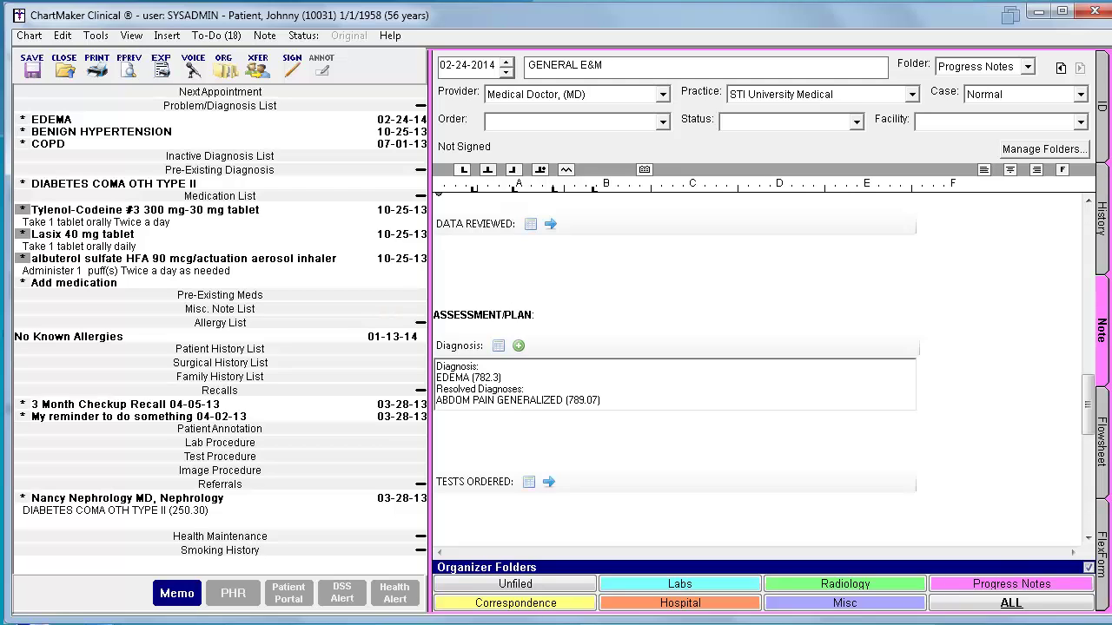
Step: Reopen the Diagnosis picker from the note and look through the Dermatology, Endocrinology and Cardiovascular categories
{"action": "left_click", "coordinate": [498, 346]}
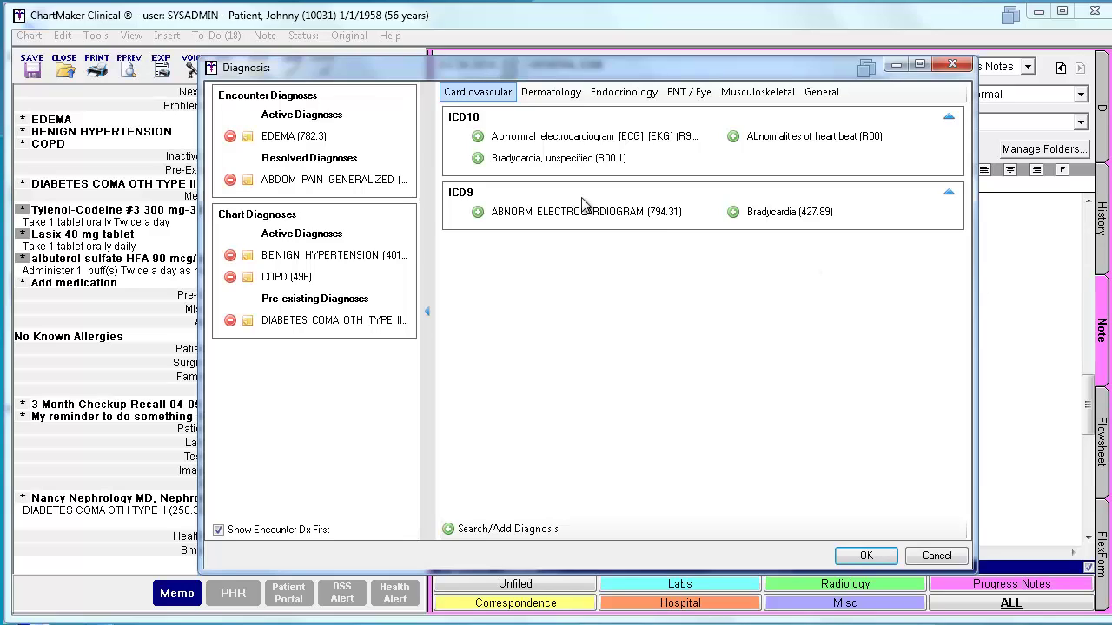
{"action": "left_click", "coordinate": [547, 98]}
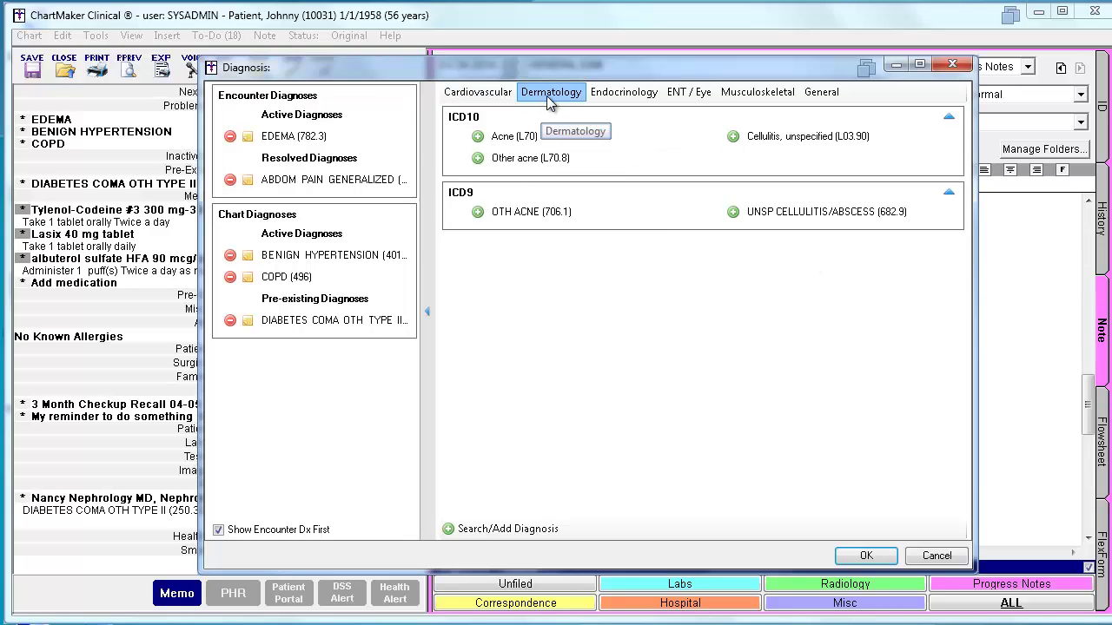
{"action": "left_click", "coordinate": [619, 97]}
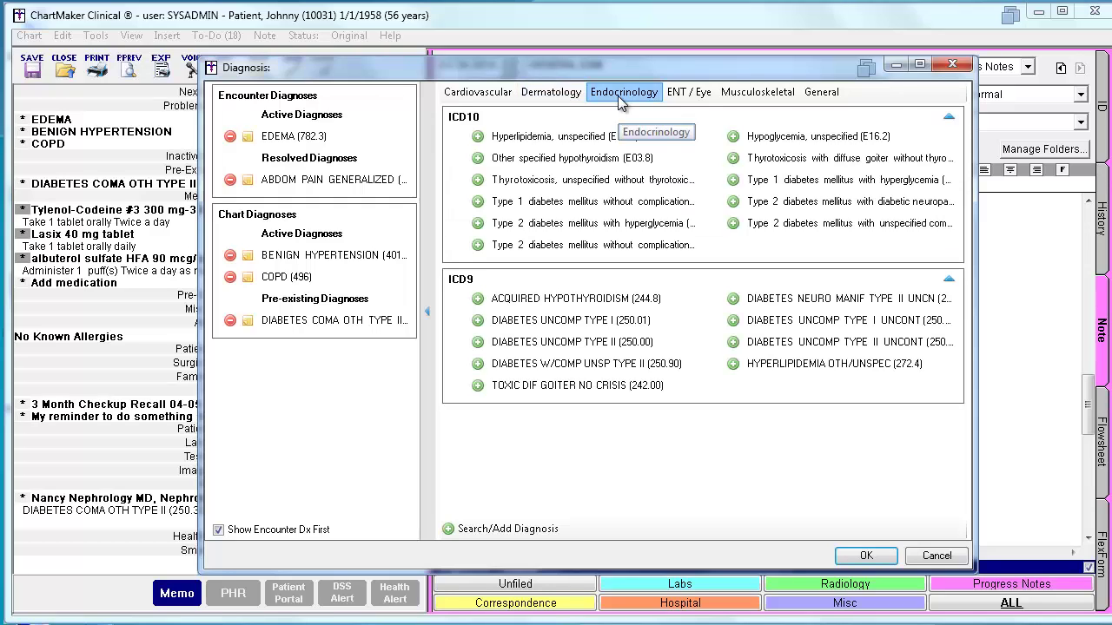
{"action": "left_click", "coordinate": [476, 93]}
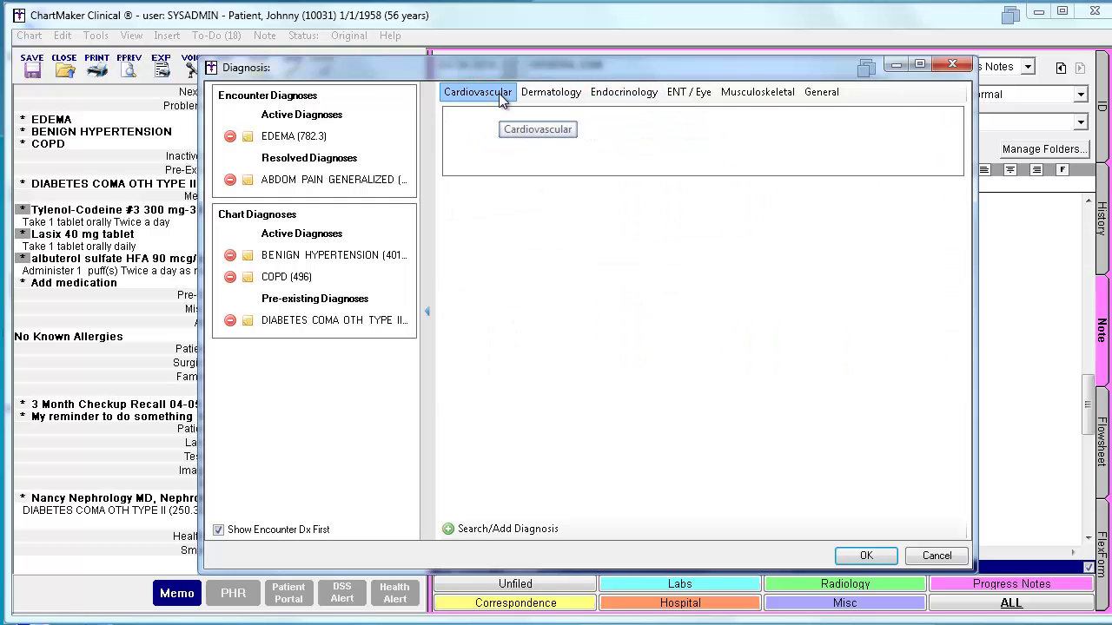
{"action": "left_click_drag", "start_coordinate": [974, 518], "coordinate": [971, 516]}
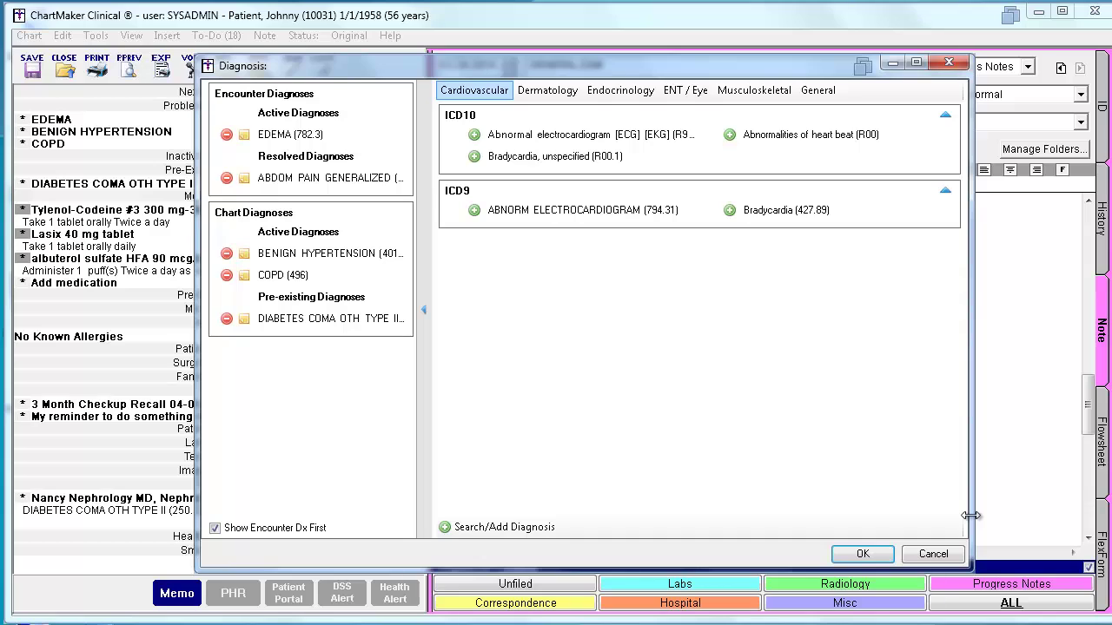
Step: Open the diagnosis search and search the ICD9 codes by description for "shortness"
{"action": "left_click", "coordinate": [500, 528]}
{"action": "left_click_drag", "start_coordinate": [723, 169], "coordinate": [648, 65]}
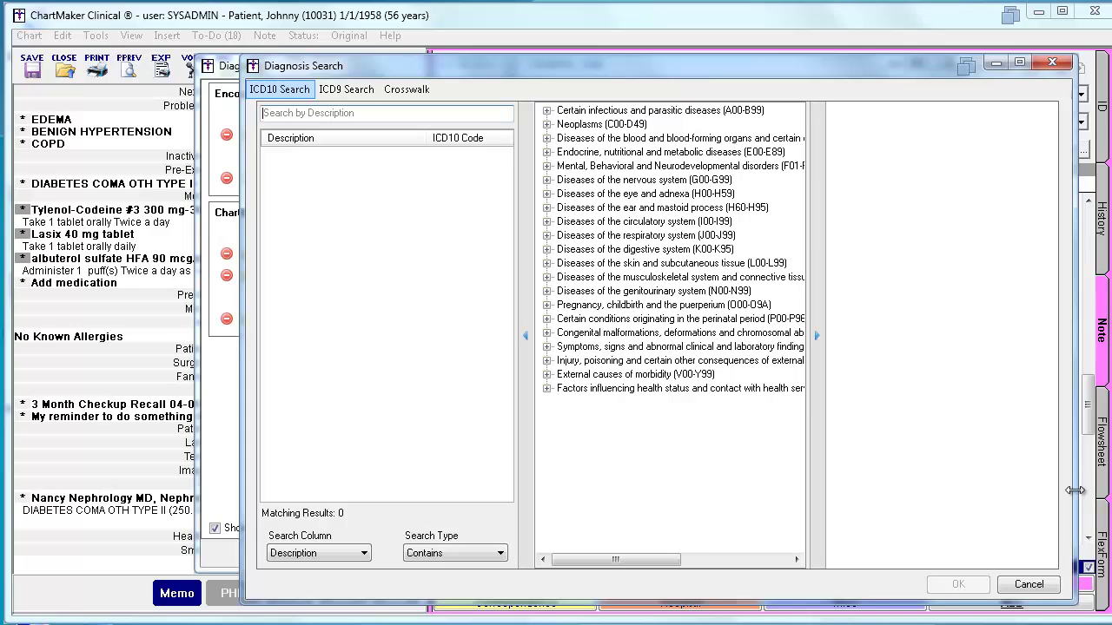
{"action": "left_click", "coordinate": [345, 89]}
{"action": "left_click_drag", "start_coordinate": [638, 174], "coordinate": [507, 51]}
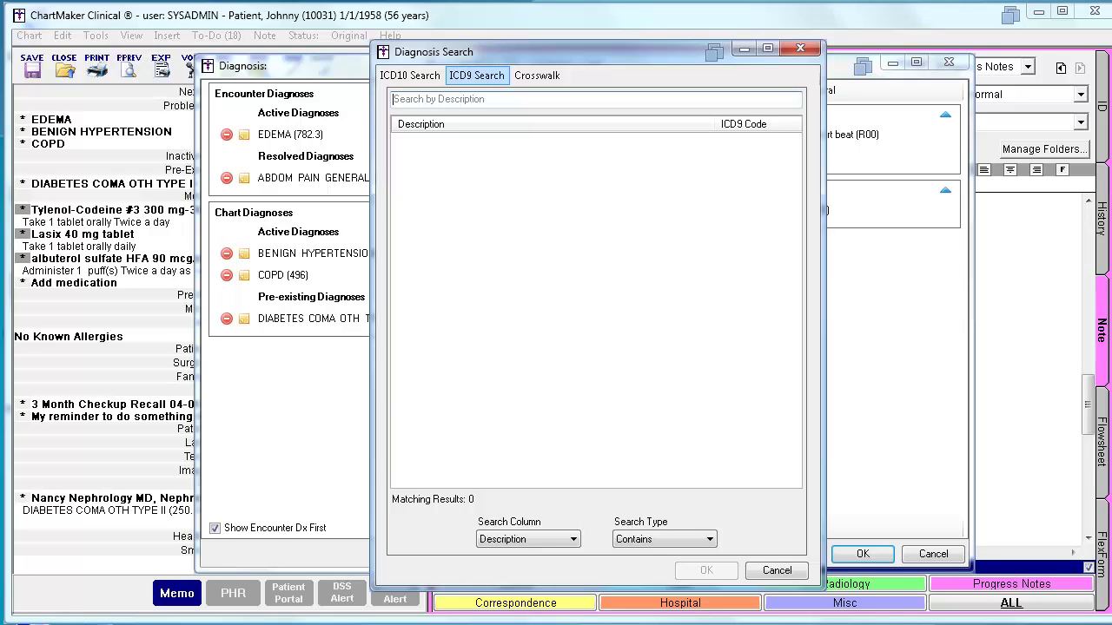
{"action": "left_click", "coordinate": [574, 539]}
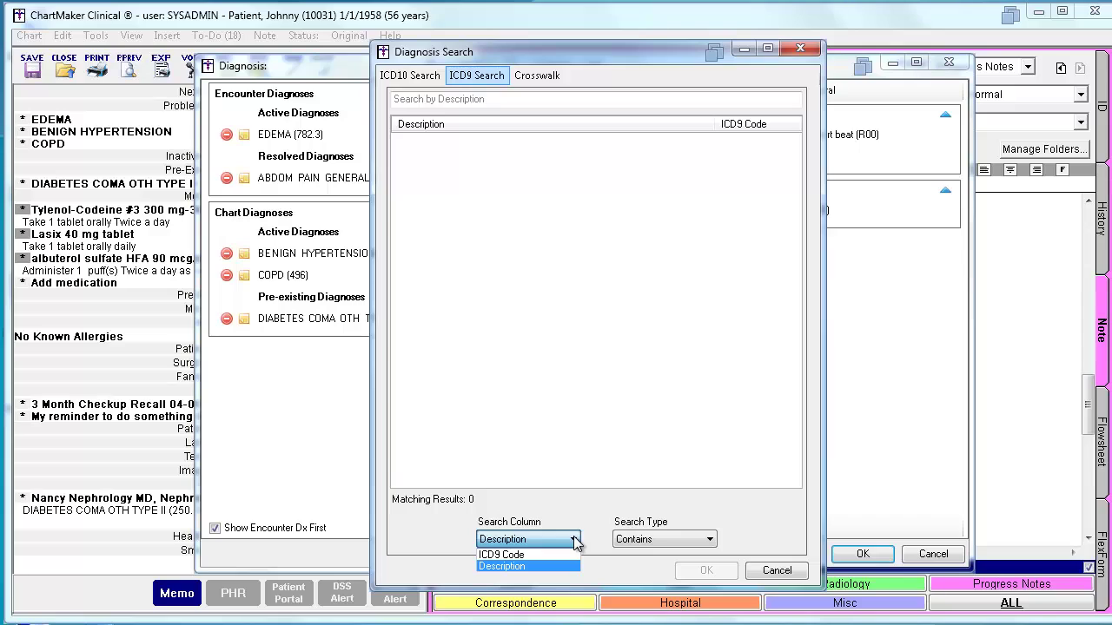
{"action": "left_click", "coordinate": [573, 539]}
{"action": "left_click", "coordinate": [414, 101]}
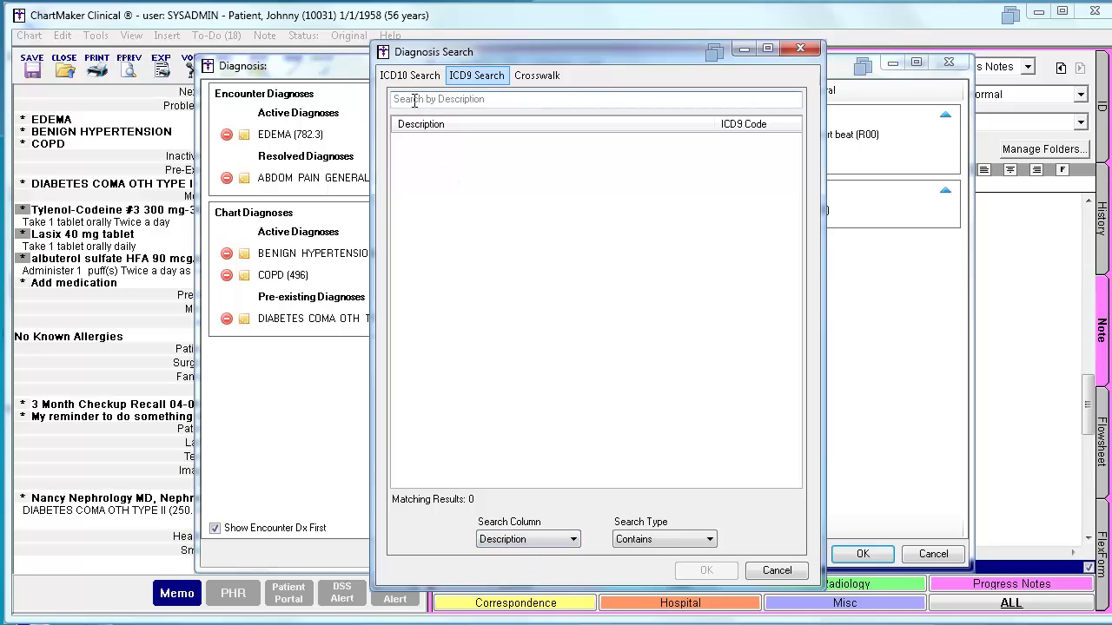
{"action": "type", "text": "shortness"}
{"action": "key", "text": "Return"}
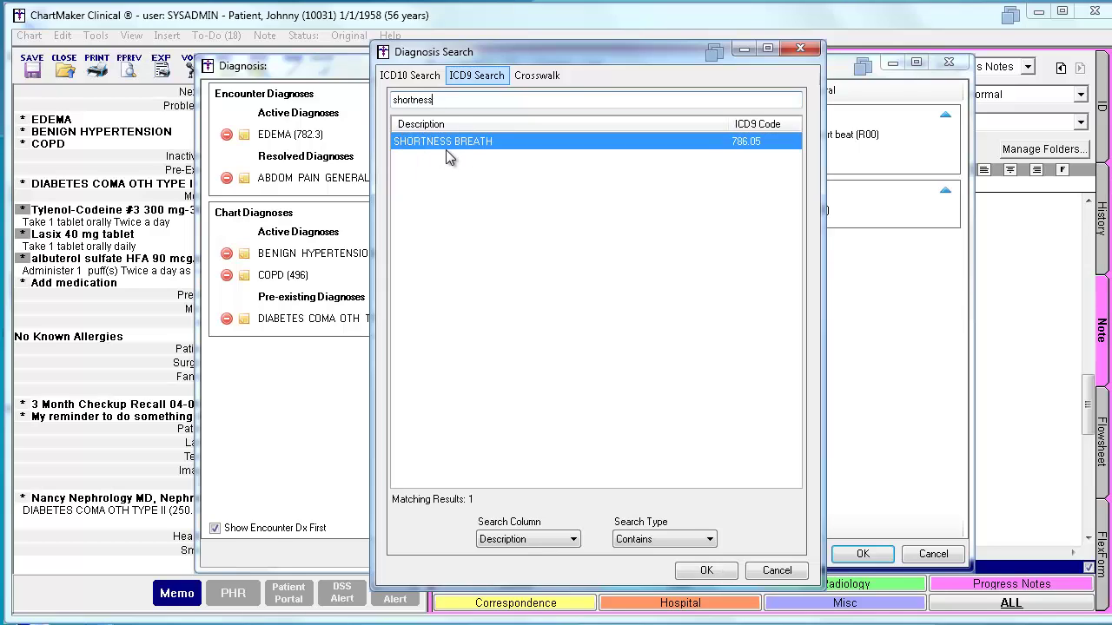
Step: Search the ICD9 list by ICD9 code for 786.05 and add SHORTNESS BREATH to the encounter's active diagnoses
{"action": "left_click", "coordinate": [571, 539]}
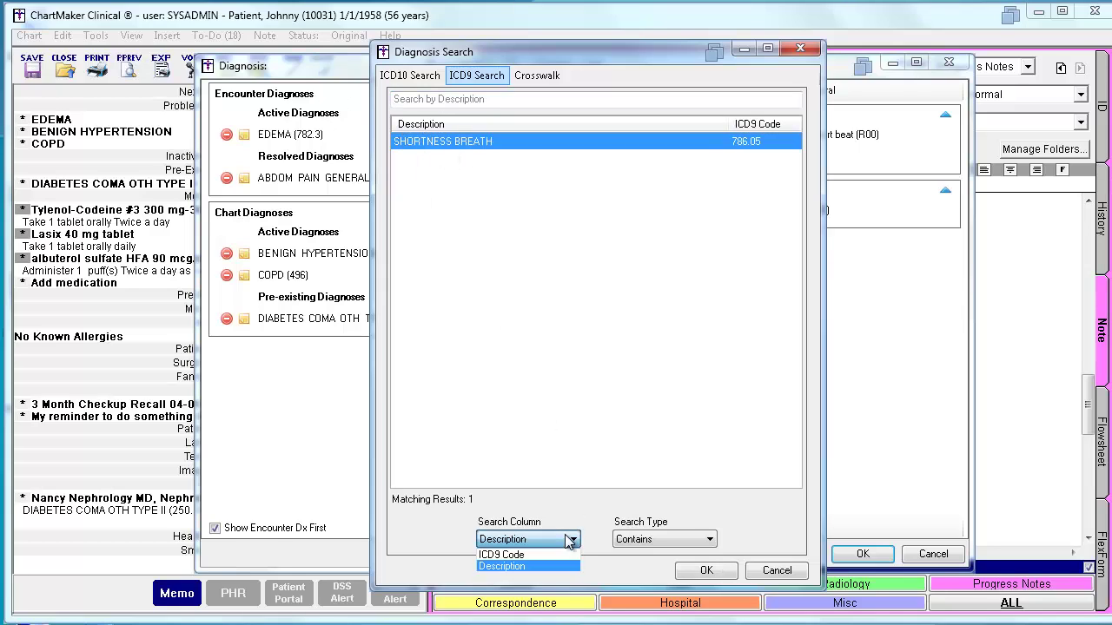
{"action": "left_click", "coordinate": [570, 540]}
{"action": "left_click", "coordinate": [570, 540]}
{"action": "left_click", "coordinate": [502, 554]}
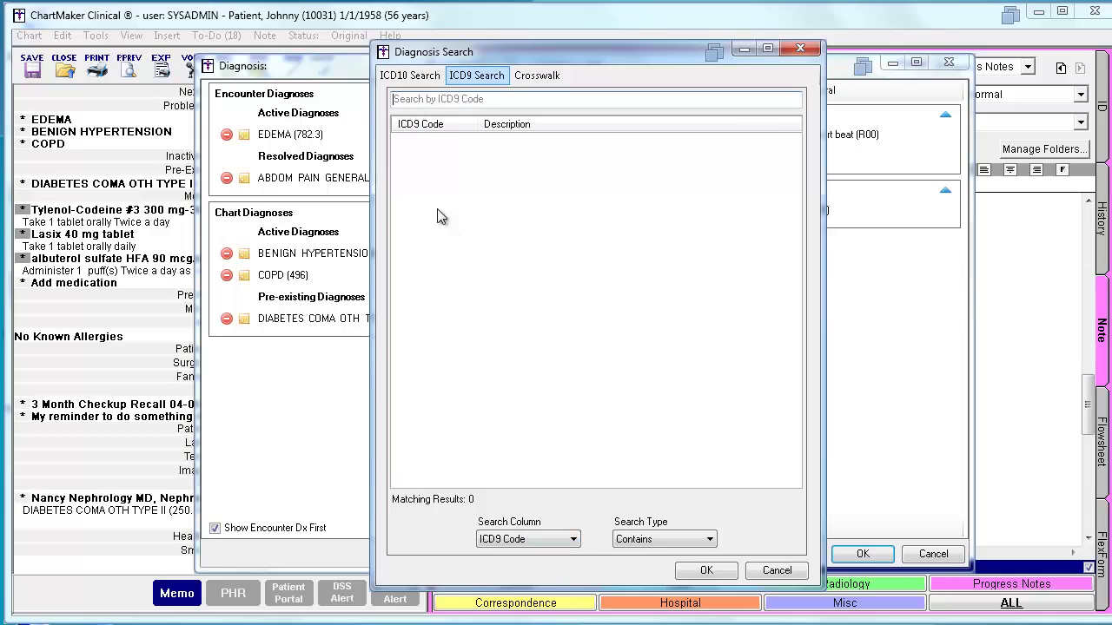
{"action": "left_click", "coordinate": [404, 99]}
{"action": "type", "text": "786.05"}
{"action": "key", "text": "Return"}
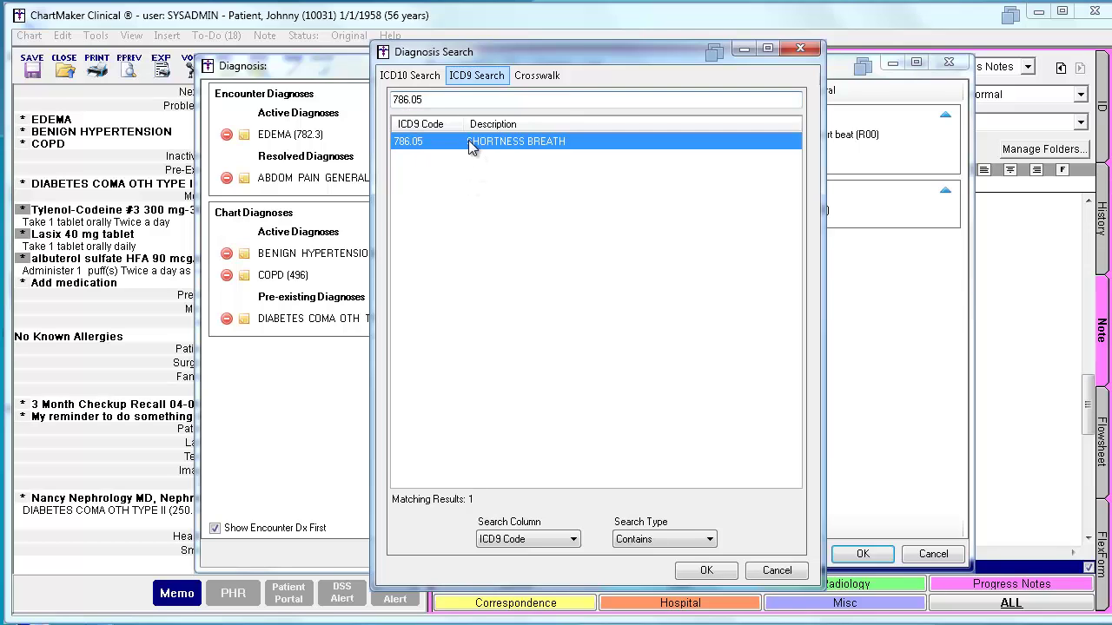
{"action": "left_click", "coordinate": [706, 571]}
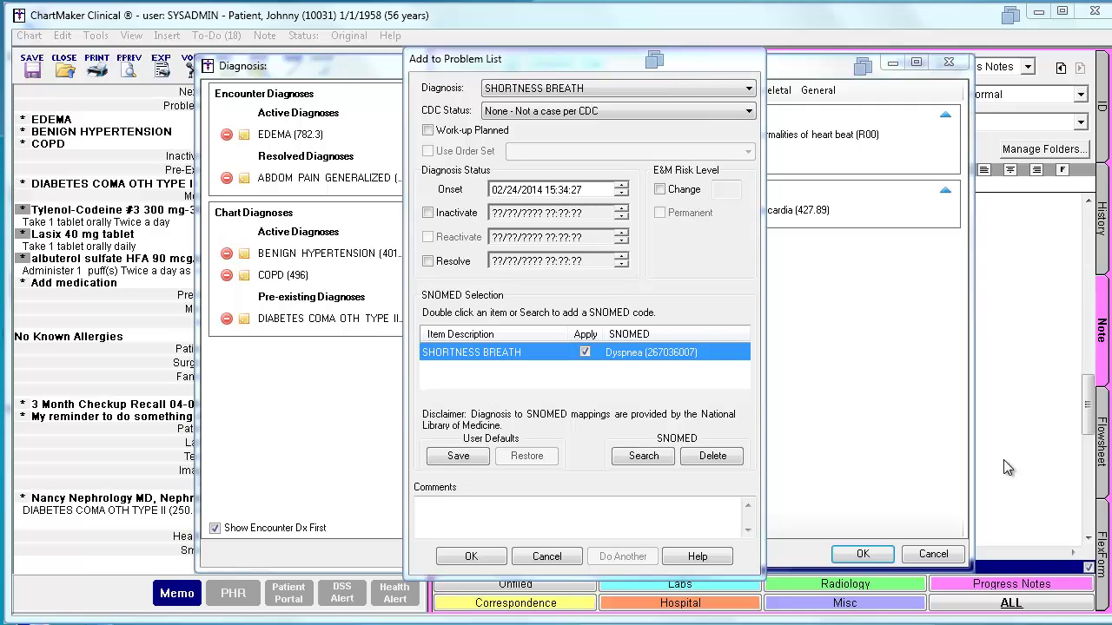
{"action": "left_click", "coordinate": [471, 558]}
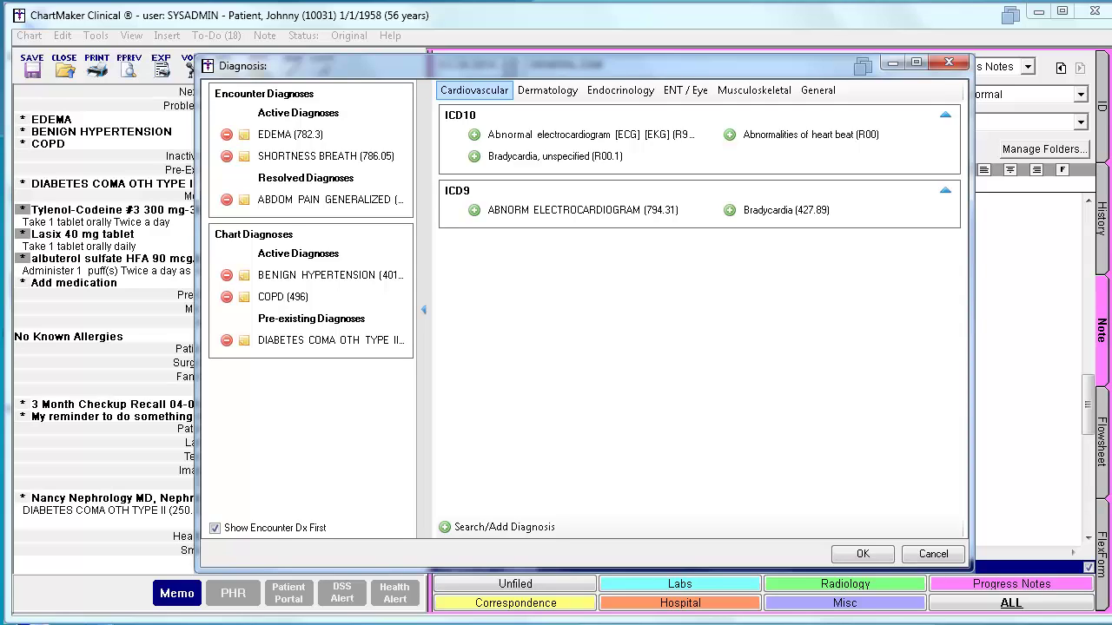
Step: Open a new diagnosis search and search the ICD10 codes by description for "shortness"
{"action": "left_click", "coordinate": [473, 528]}
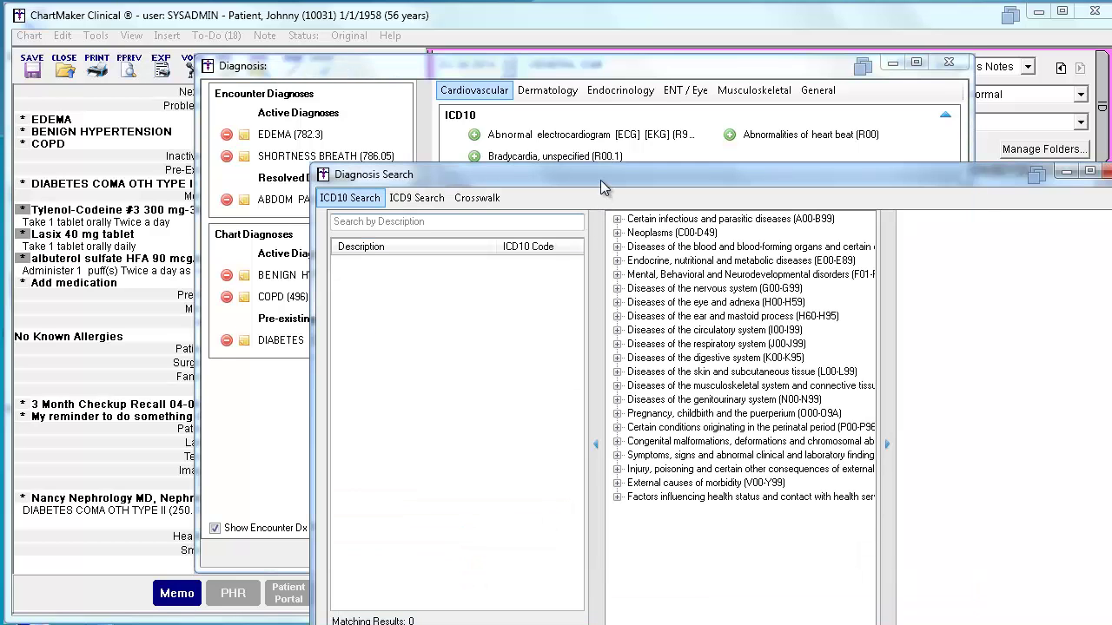
{"action": "left_click_drag", "start_coordinate": [601, 180], "coordinate": [489, 53]}
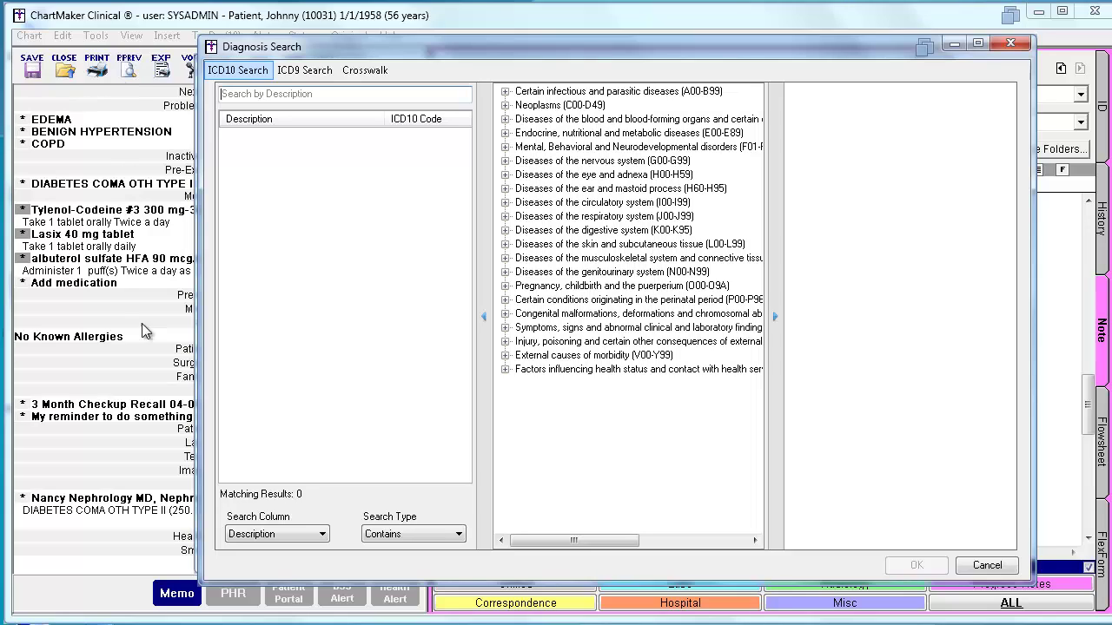
{"action": "left_click", "coordinate": [321, 534]}
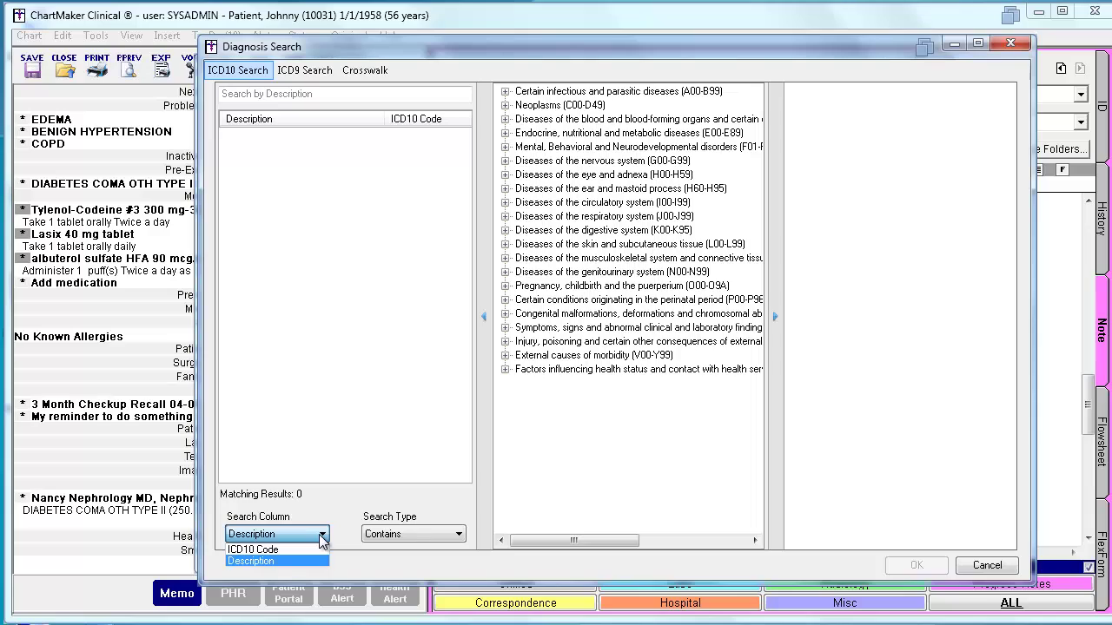
{"action": "left_click", "coordinate": [324, 528]}
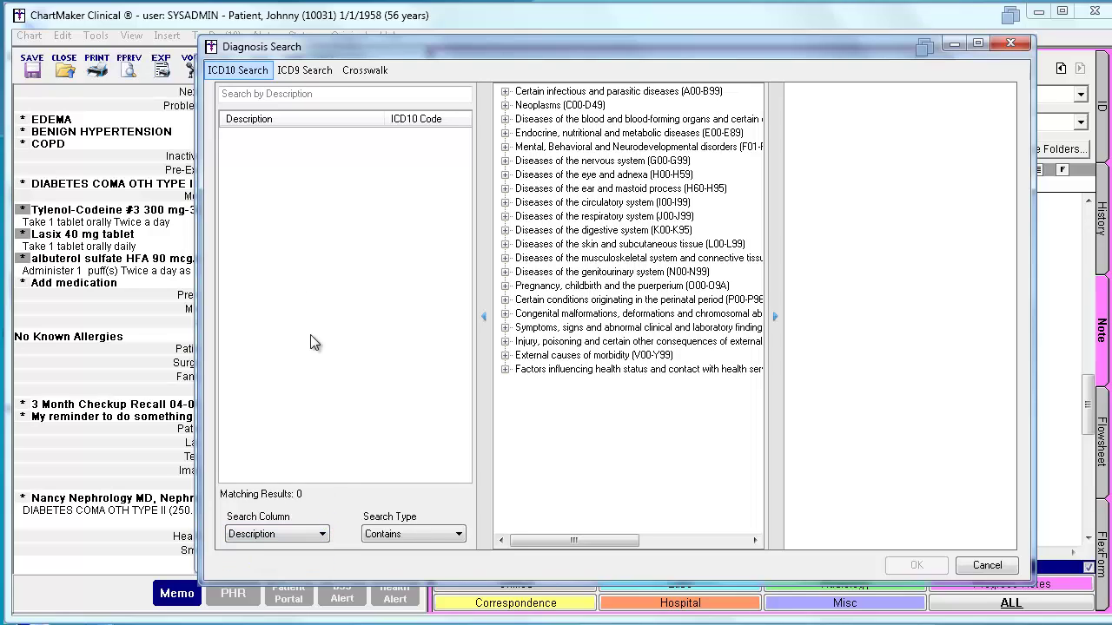
{"action": "left_click", "coordinate": [257, 97]}
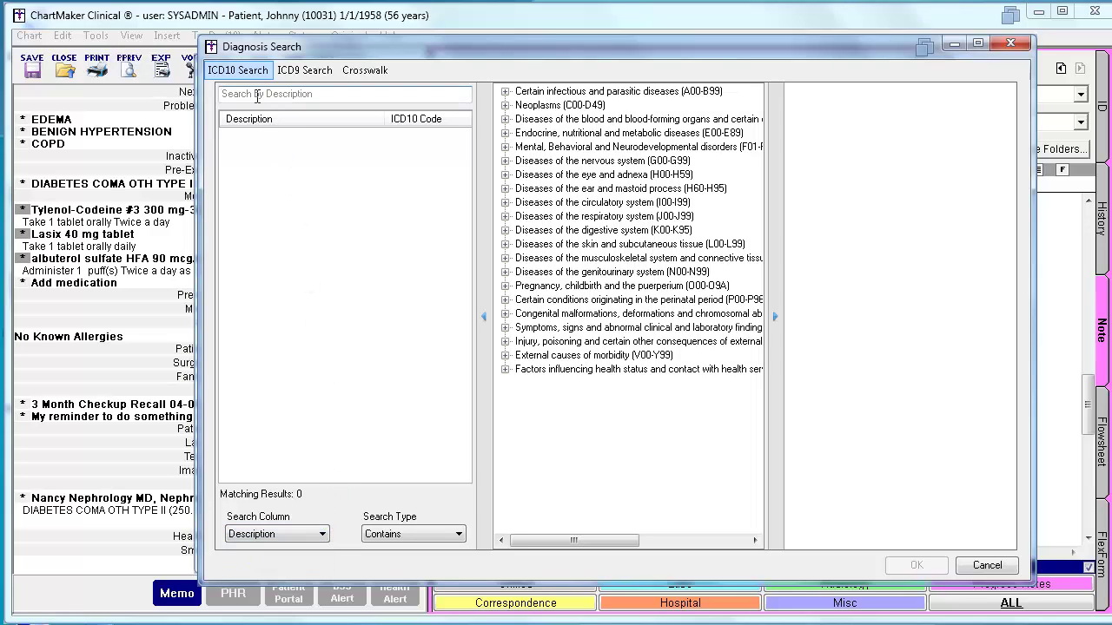
{"action": "type", "text": "shortness"}
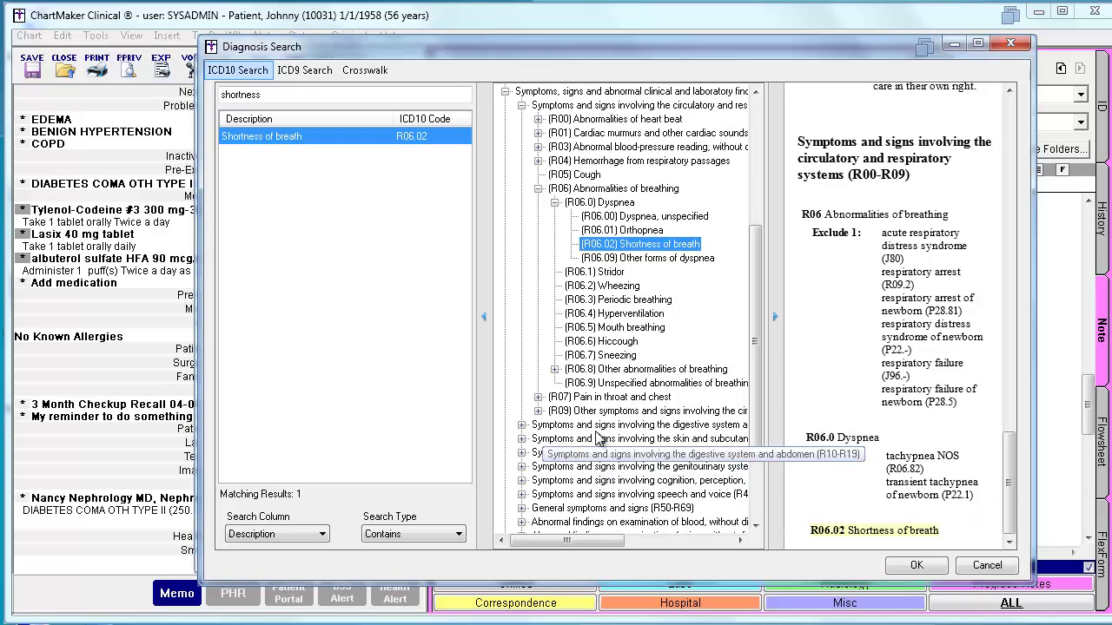
Step: Expand the digestive symptoms branch down to R10.1 in the ICD10 hierarchy, then add Shortness of breath (R06.02) to the encounter
{"action": "left_click", "coordinate": [522, 425]}
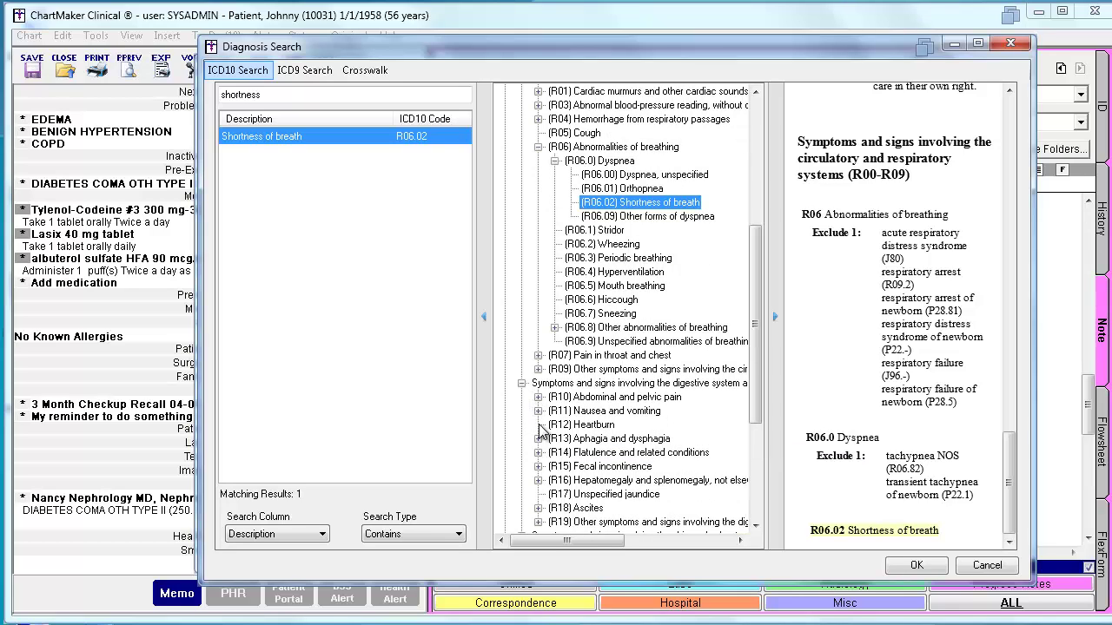
{"action": "left_click", "coordinate": [538, 397]}
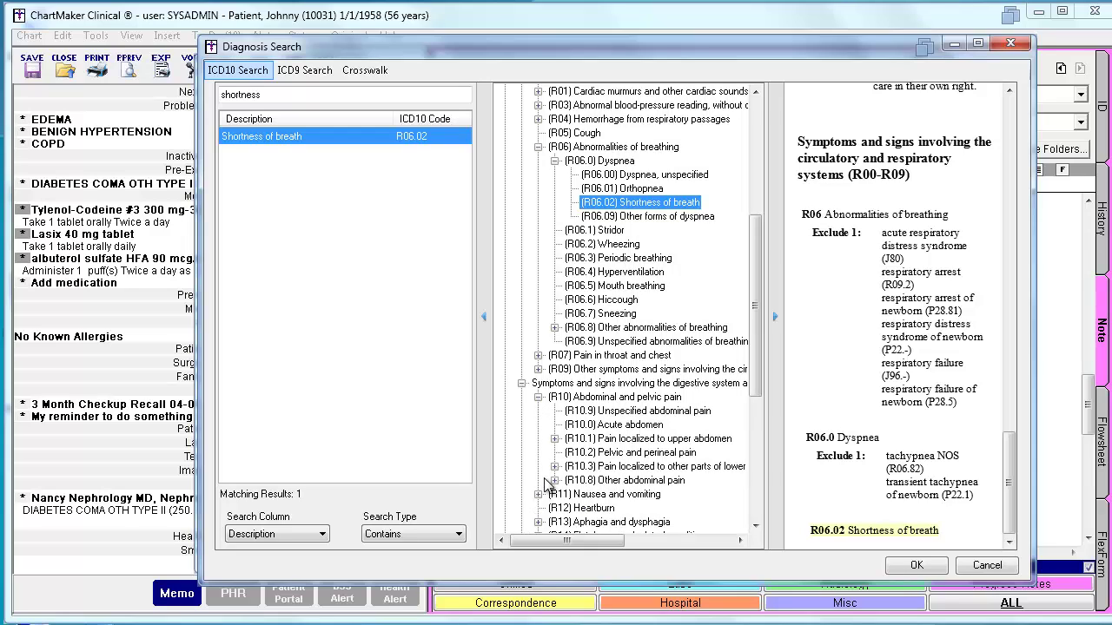
{"action": "left_click", "coordinate": [555, 439]}
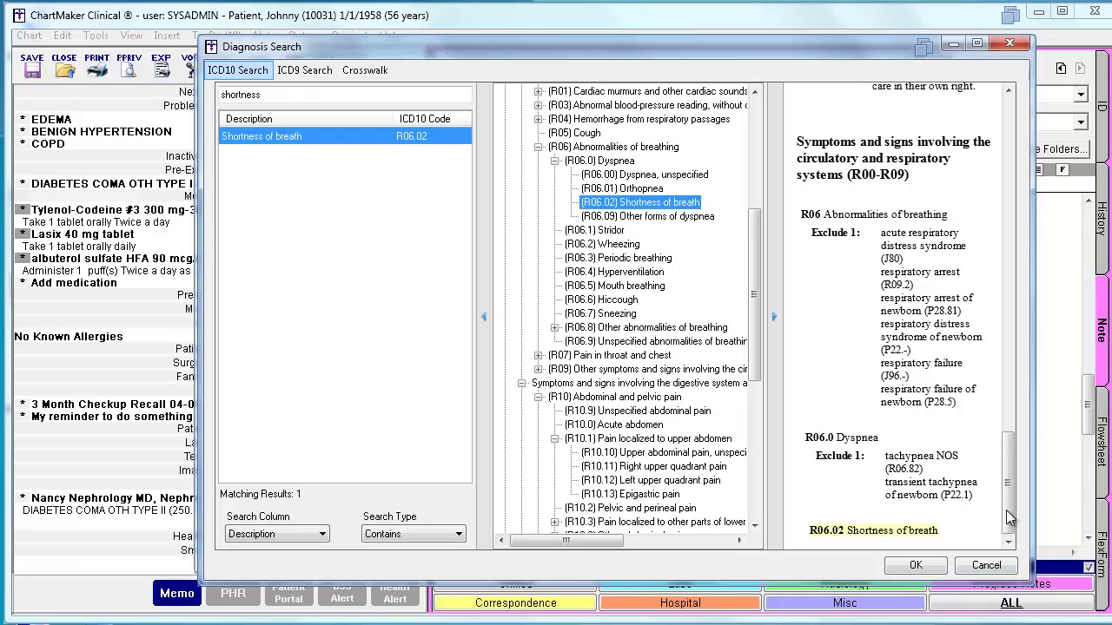
{"action": "left_click_drag", "start_coordinate": [1008, 518], "coordinate": [1025, 536]}
{"action": "left_click", "coordinate": [926, 570]}
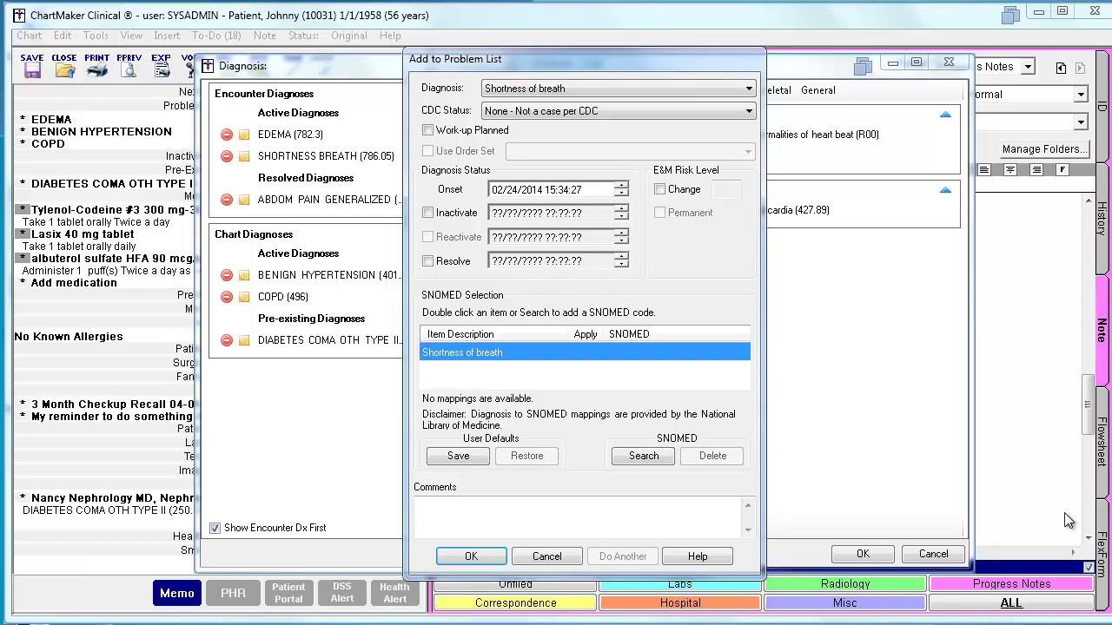
{"action": "left_click", "coordinate": [471, 557]}
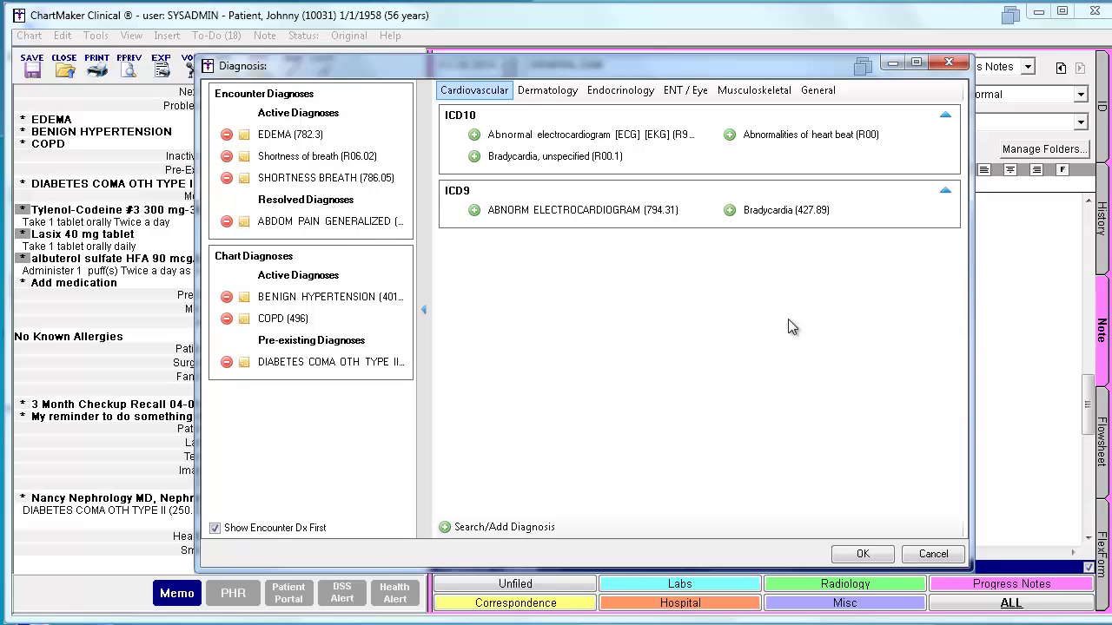
Step: Remove both shortness of breath diagnoses, R06.02 and 786.05, from the encounter's active diagnoses
{"action": "left_click", "coordinate": [225, 157]}
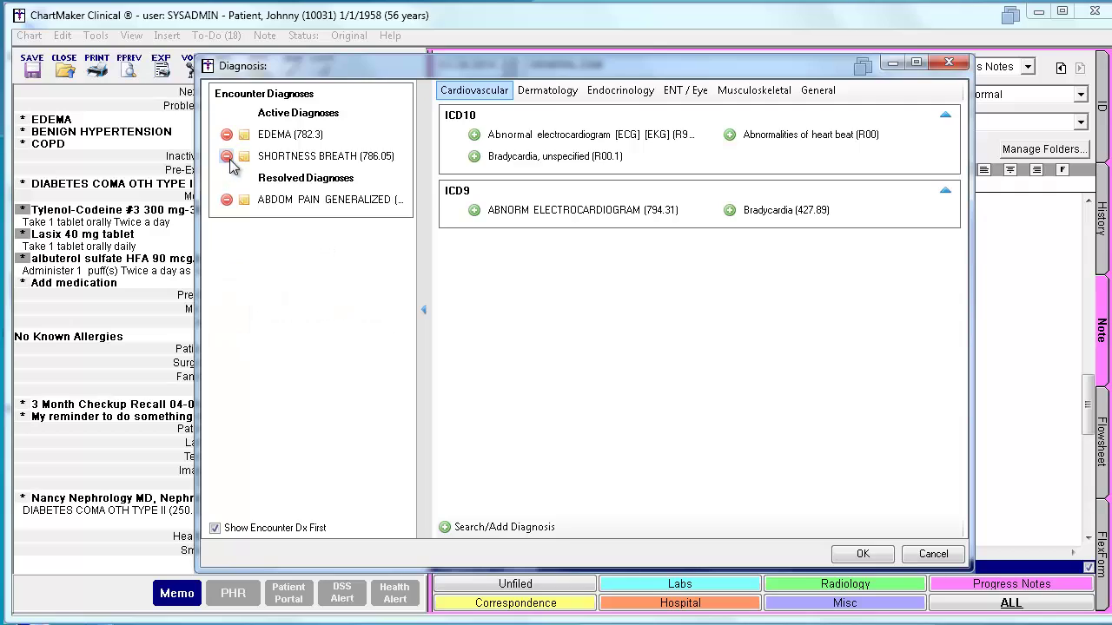
{"action": "left_click", "coordinate": [226, 156]}
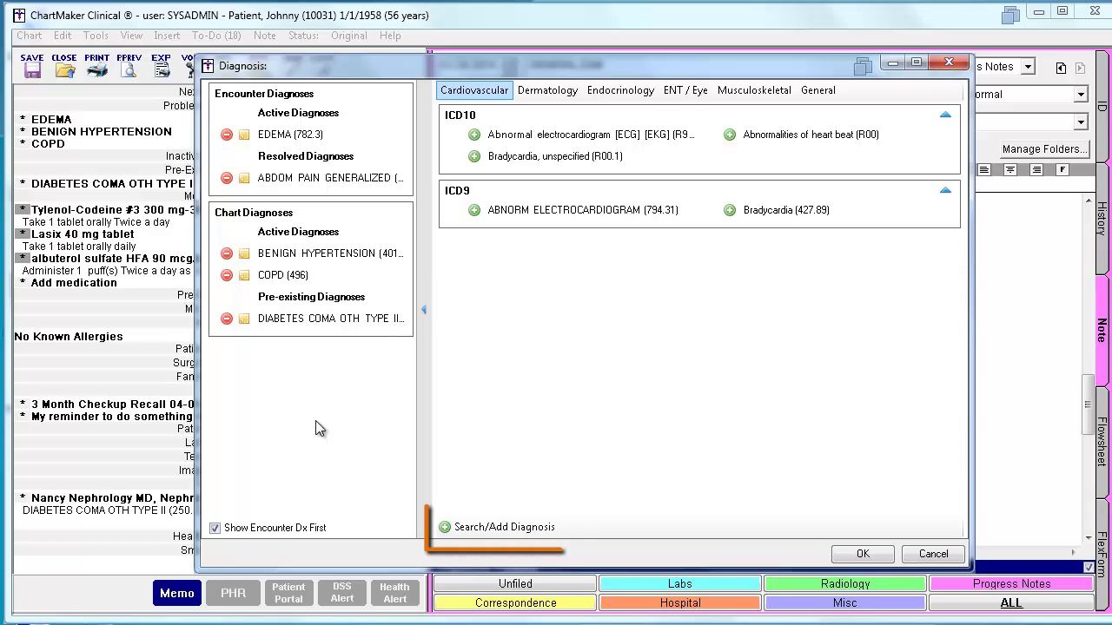
Step: Use the Crosswalk search to find the ICD10 equivalent of ICD9 code 786.05 and add Shortness of breath (R06.02) to the encounter
{"action": "left_click", "coordinate": [461, 526]}
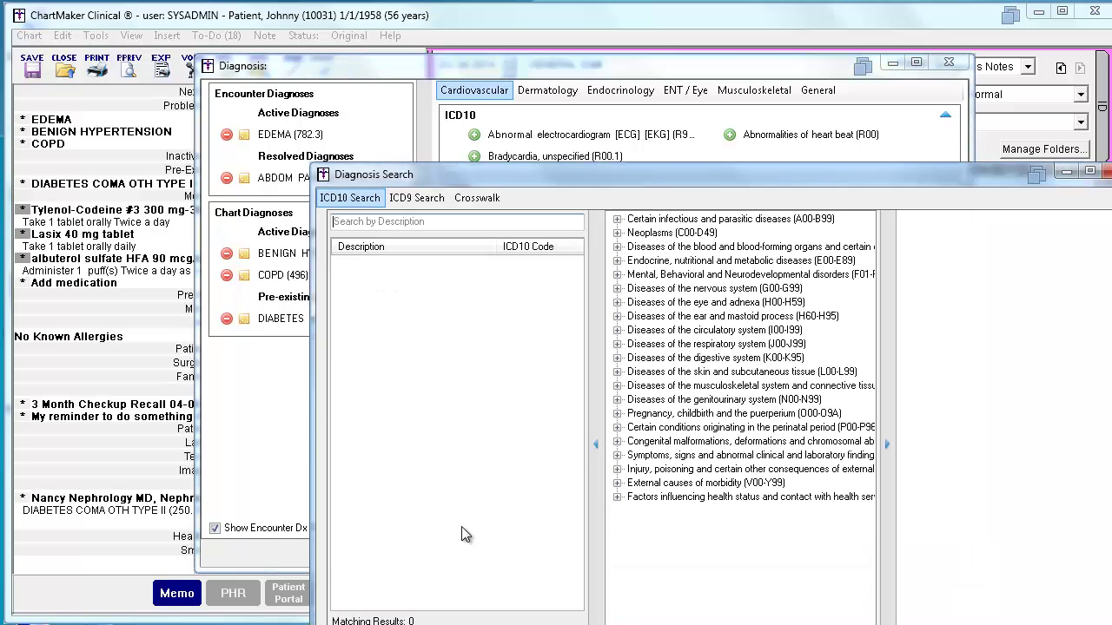
{"action": "left_click", "coordinate": [474, 200]}
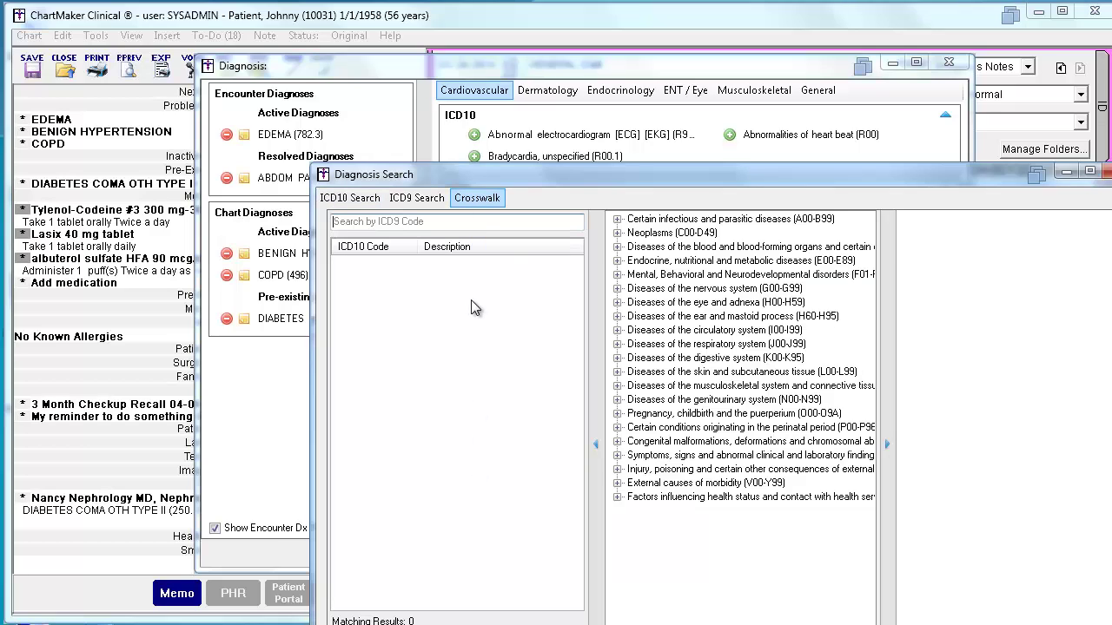
{"action": "left_click_drag", "start_coordinate": [516, 177], "coordinate": [389, 83]}
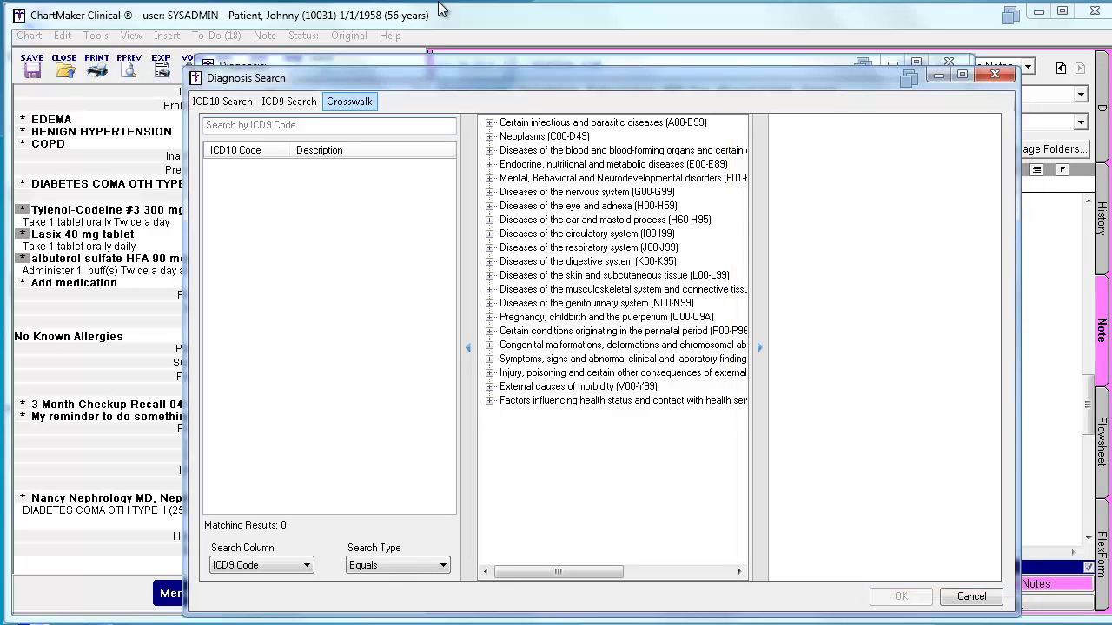
{"action": "left_click", "coordinate": [313, 570]}
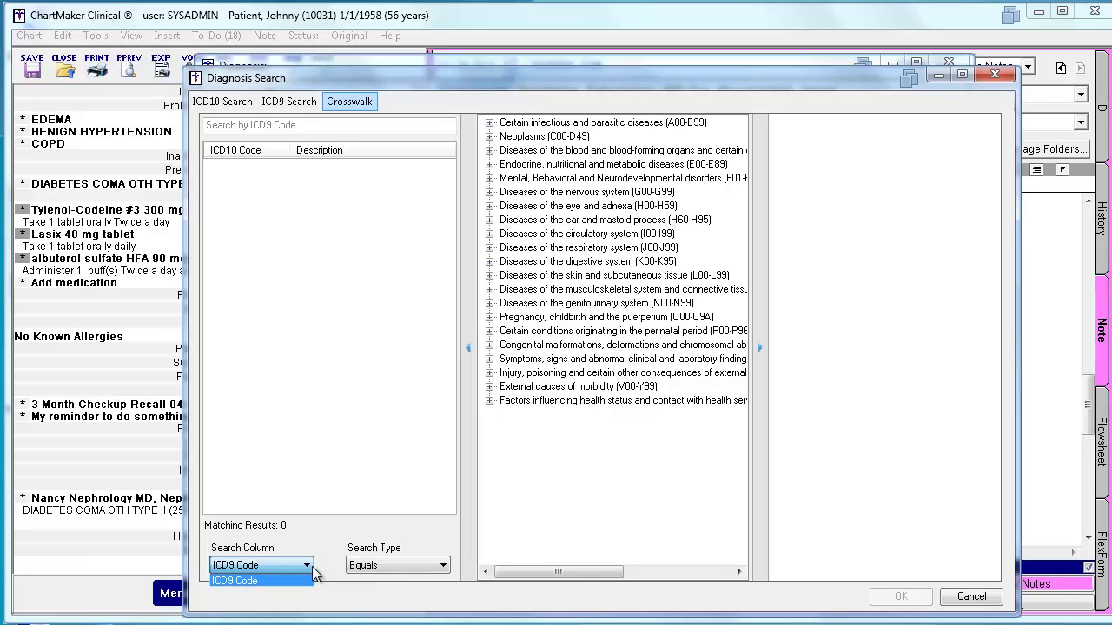
{"action": "left_click", "coordinate": [313, 569]}
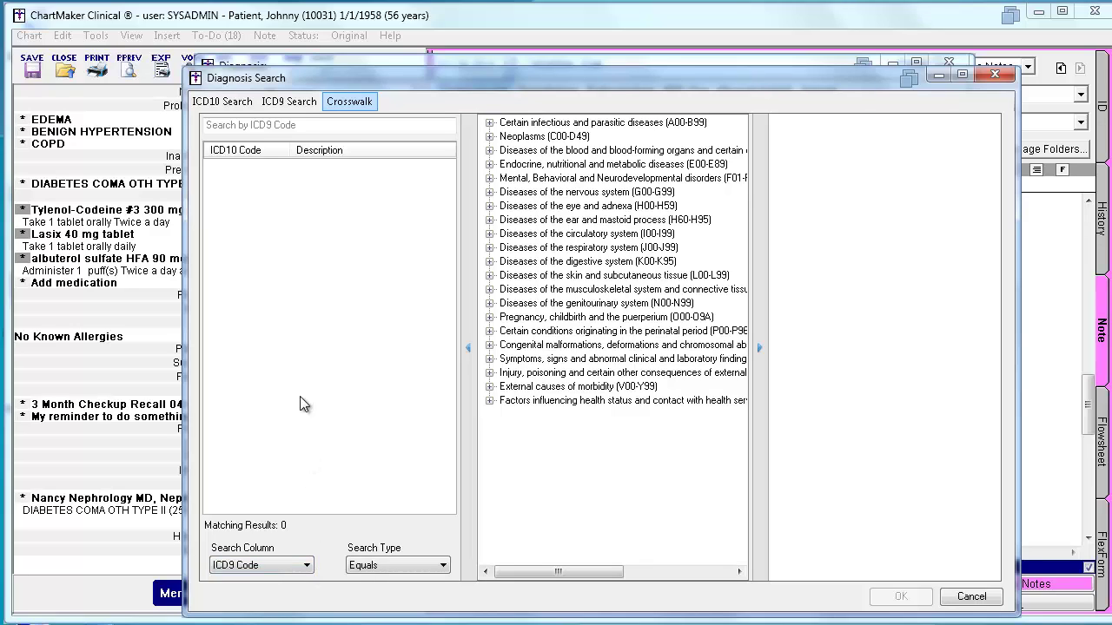
{"action": "left_click", "coordinate": [282, 126]}
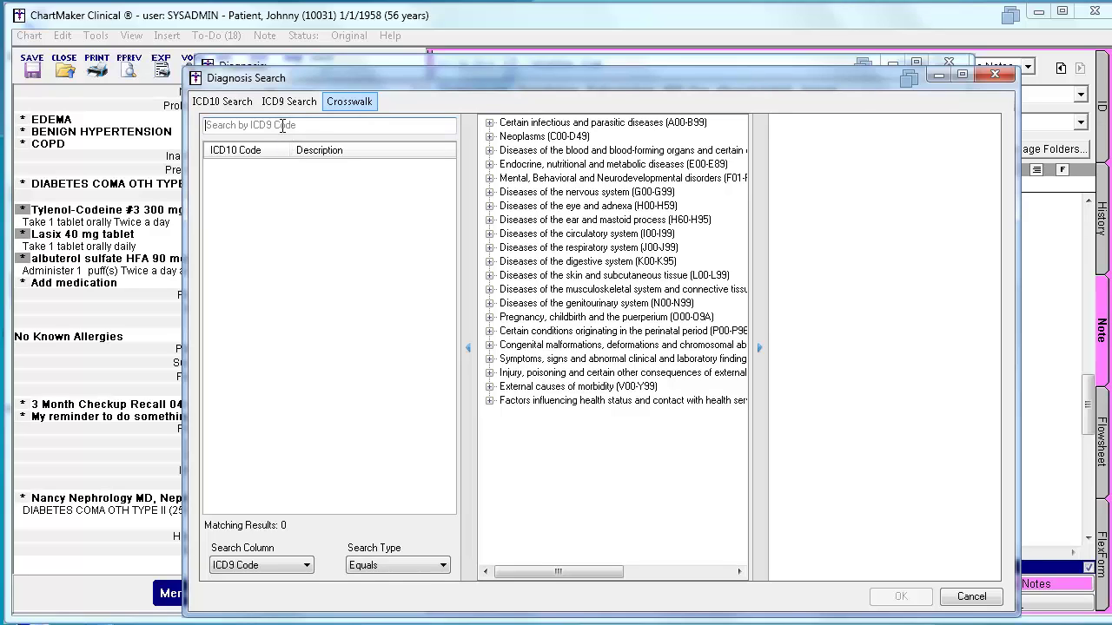
{"action": "type", "text": "786.05"}
{"action": "key", "text": "Return"}
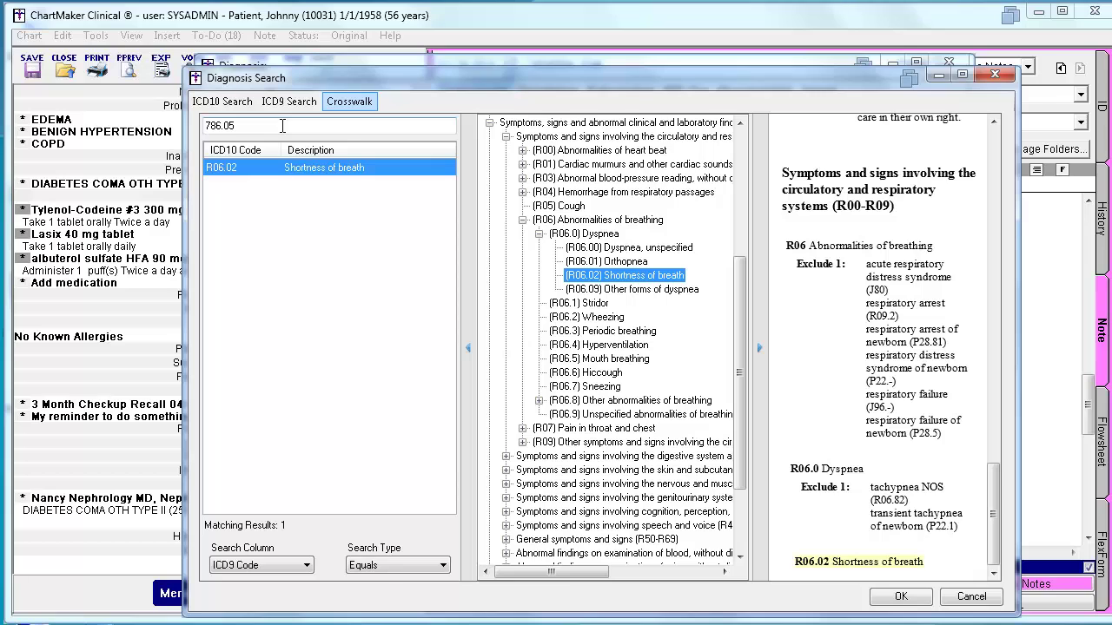
{"action": "left_click", "coordinate": [909, 603]}
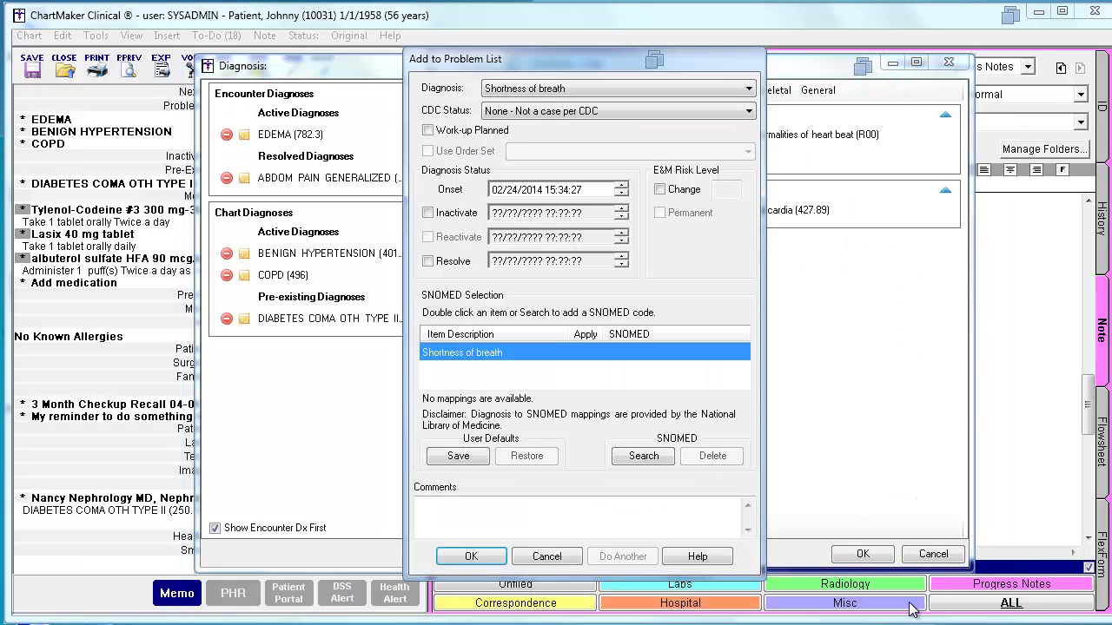
{"action": "left_click", "coordinate": [448, 563]}
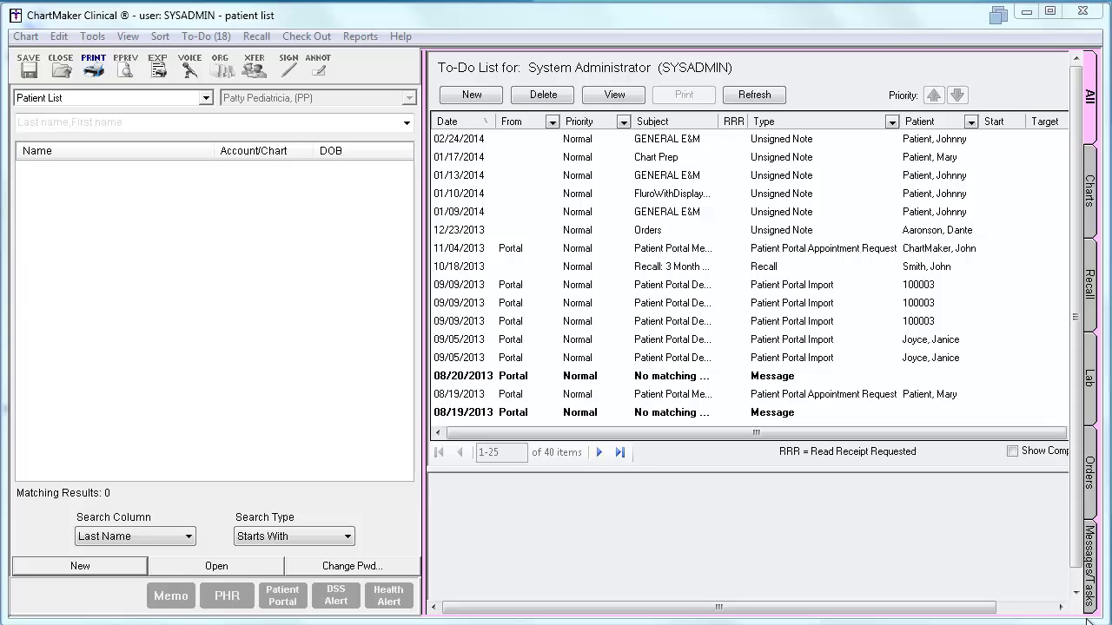
Step: Switch from the patient list to the template list and open the Diagnosis template for editing
{"action": "left_click", "coordinate": [129, 38]}
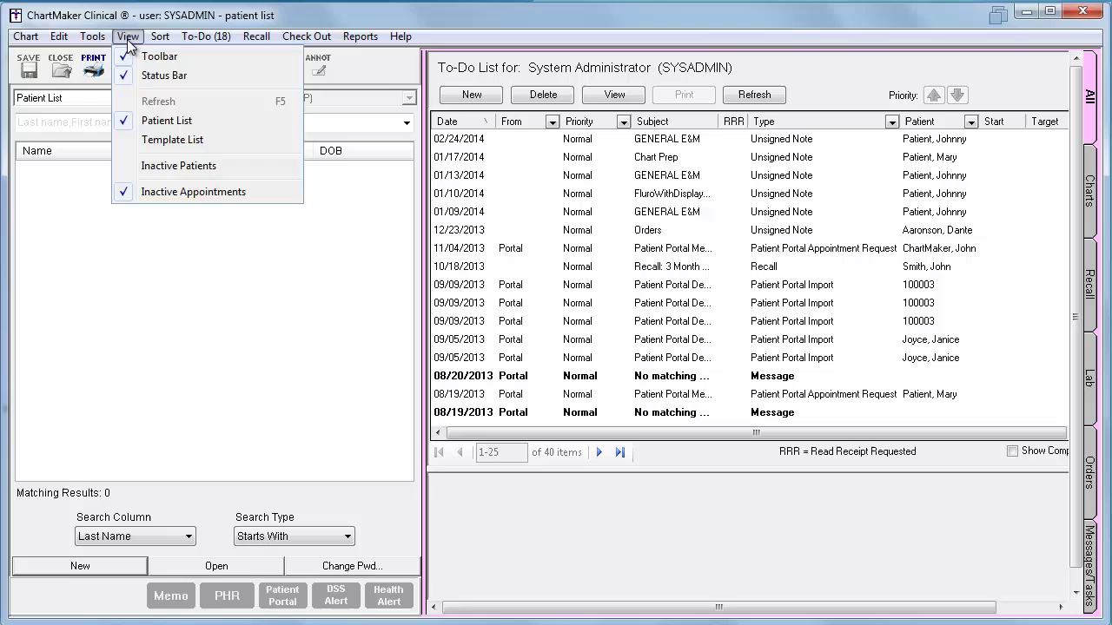
{"action": "left_click", "coordinate": [221, 143]}
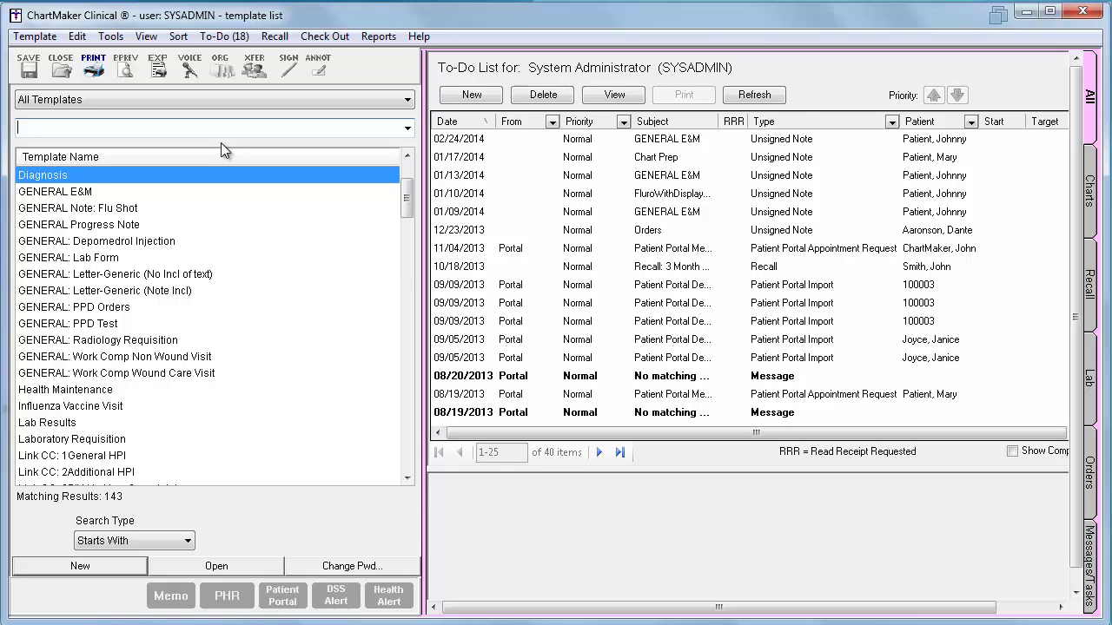
{"action": "double_click", "coordinate": [85, 179]}
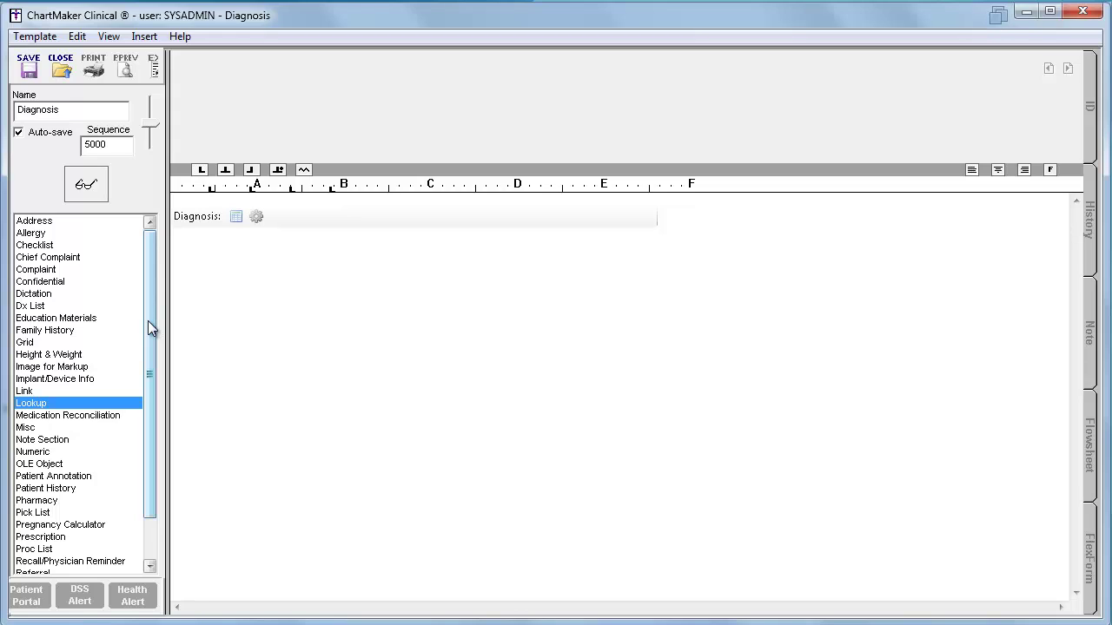
Step: Insert two additional Dx List items below the existing Diagnosis field in the template
{"action": "left_click", "coordinate": [29, 307]}
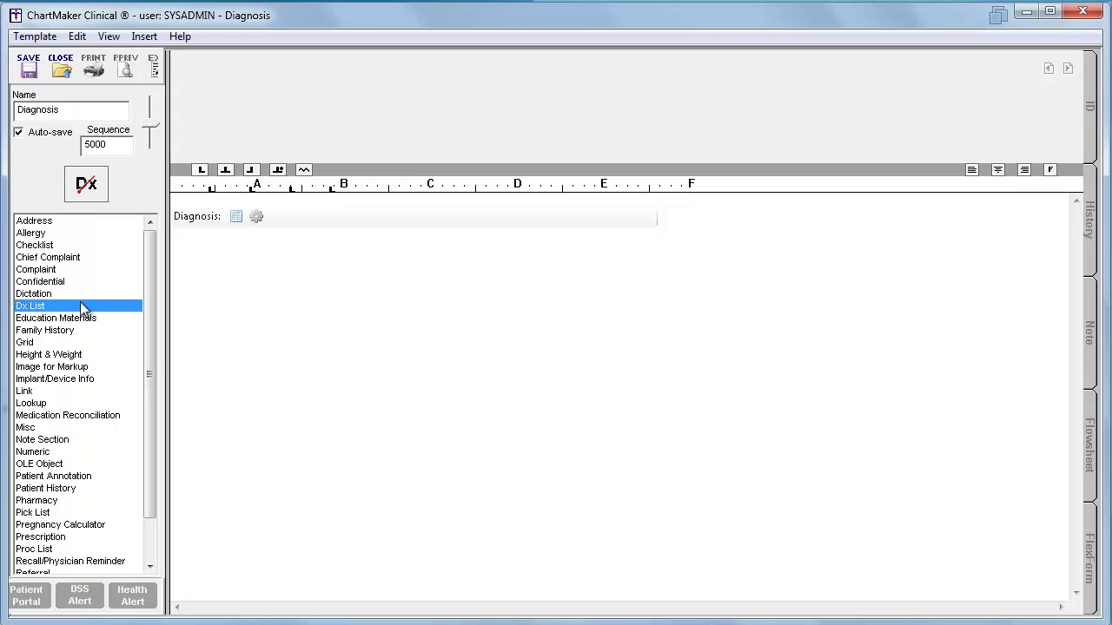
{"action": "left_click", "coordinate": [86, 187]}
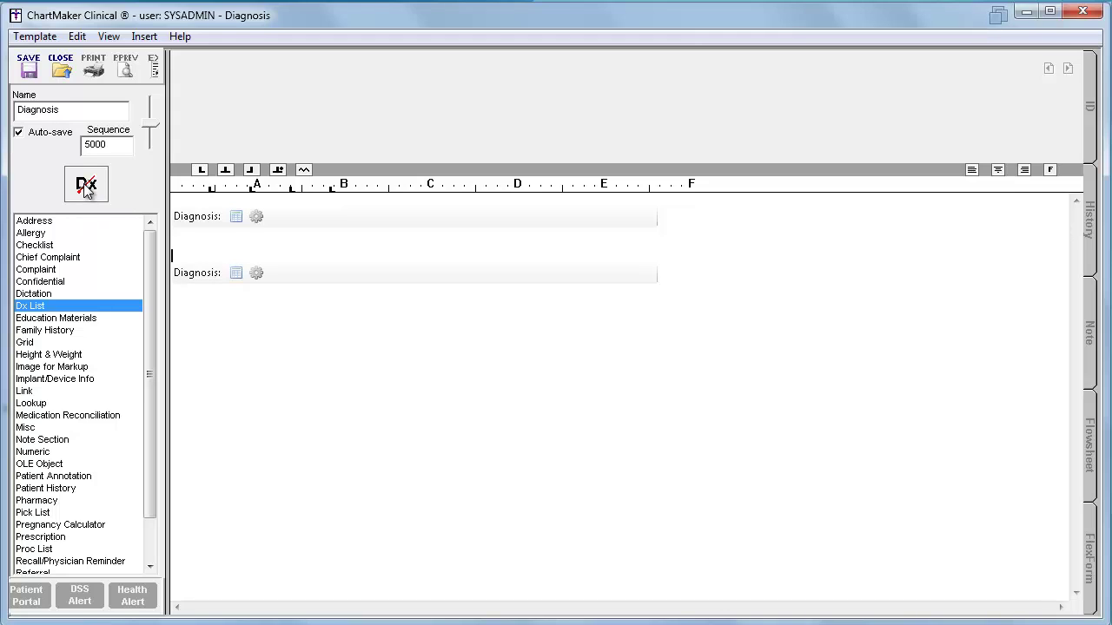
{"action": "double_click", "coordinate": [39, 308]}
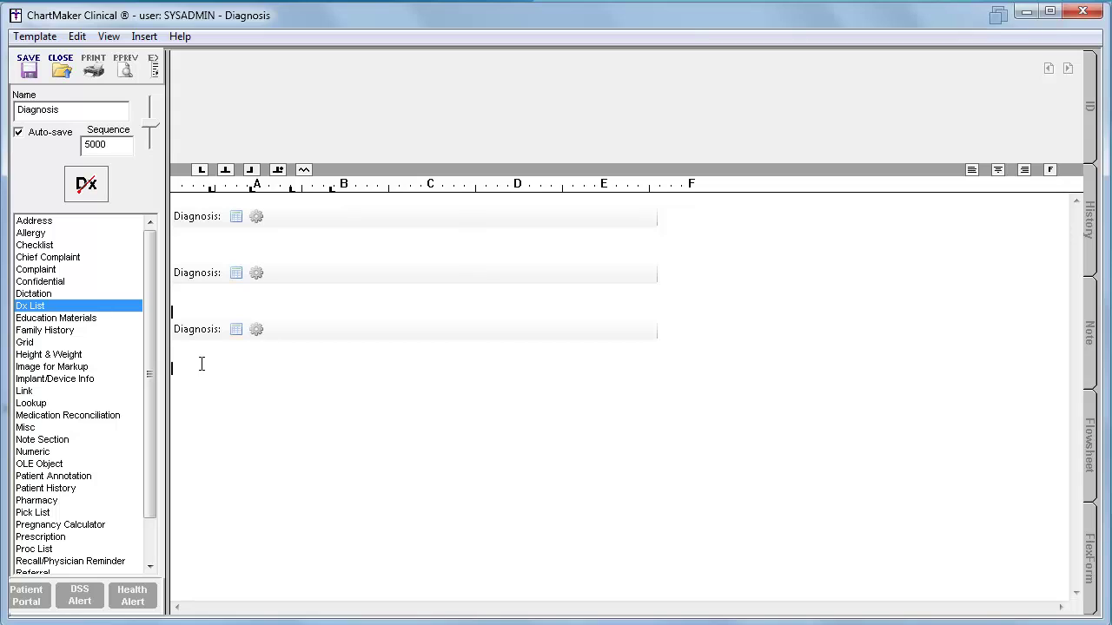
Step: Delete the two extra Dx List items below the first Diagnosis field in the template
{"action": "left_click_drag", "start_coordinate": [200, 365], "coordinate": [176, 256]}
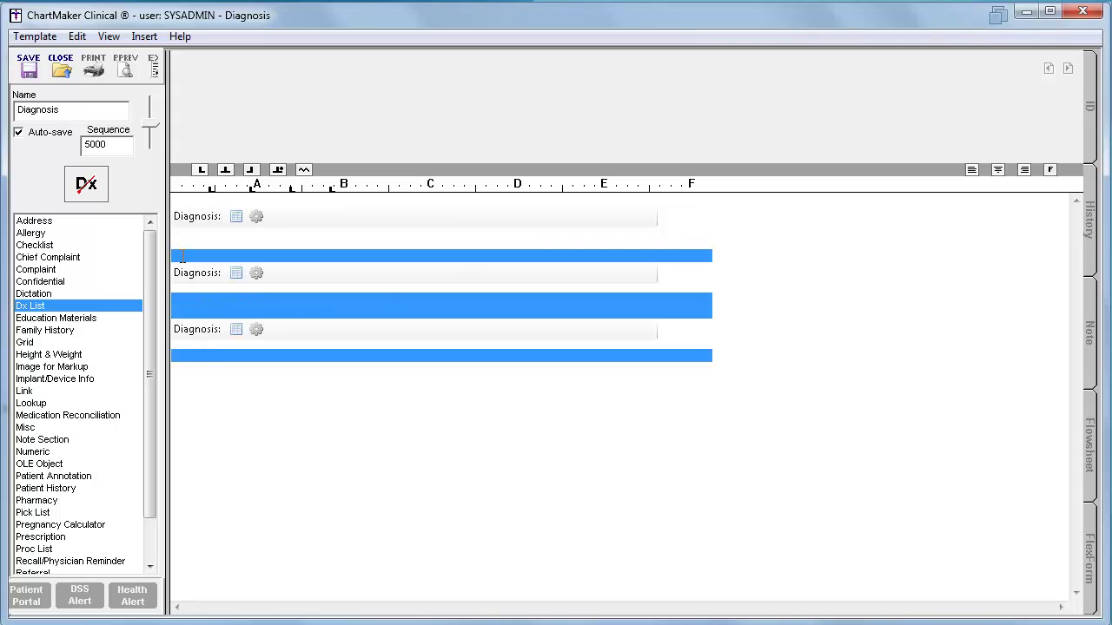
{"action": "key", "text": "Delete"}
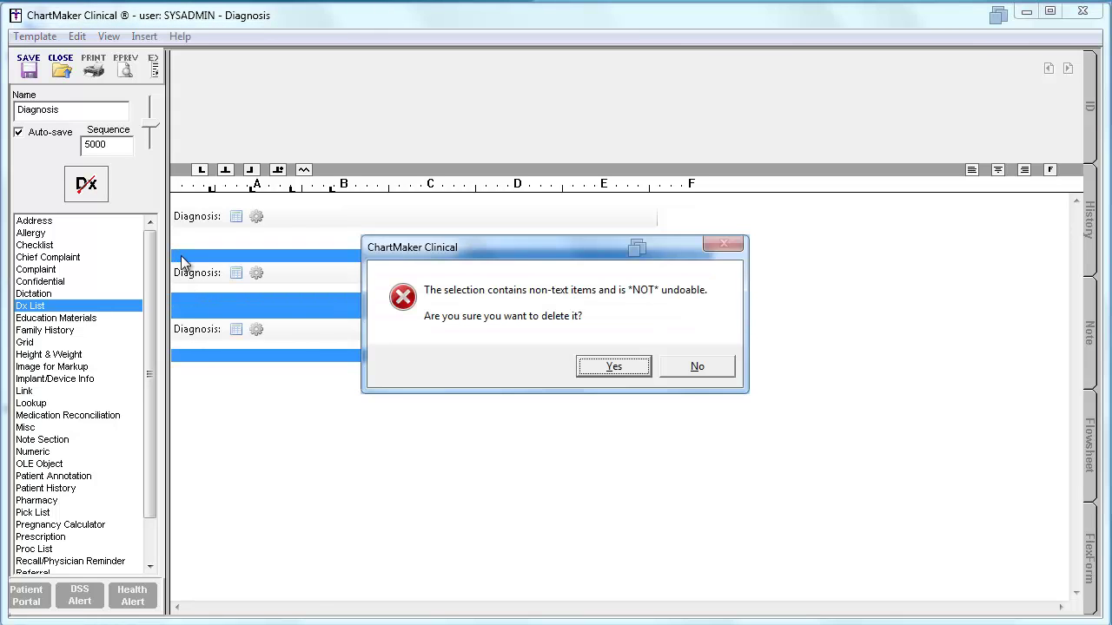
{"action": "key", "text": "Return"}
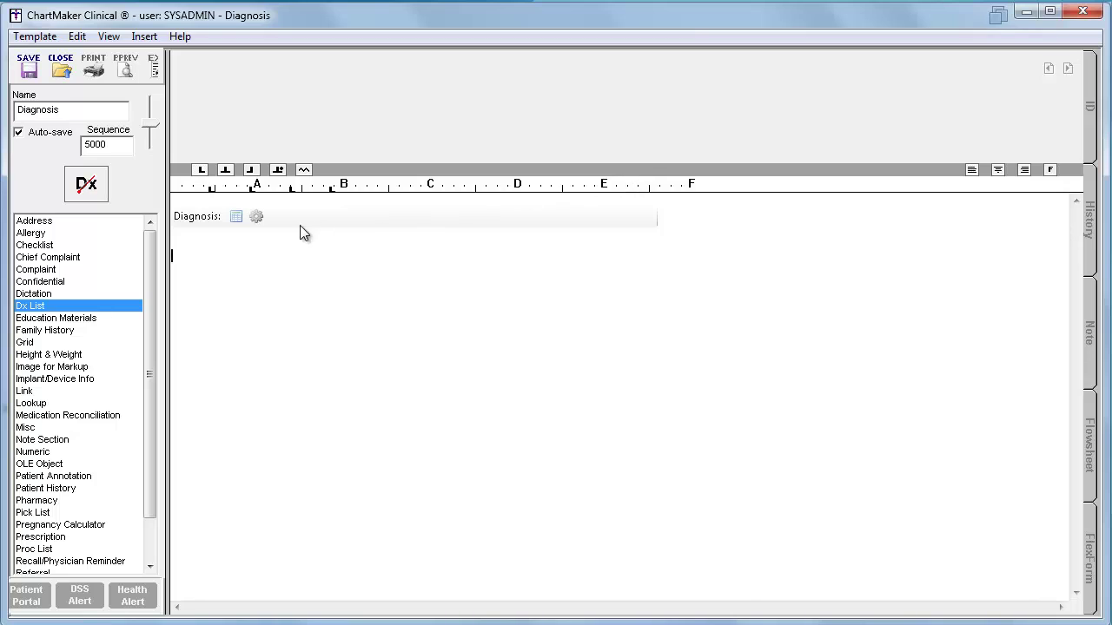
Step: Open the Diagnosis item's Dx Checklist Properties, review its headings, hidden output, delimiter and column settings, and close them
{"action": "left_click", "coordinate": [257, 216]}
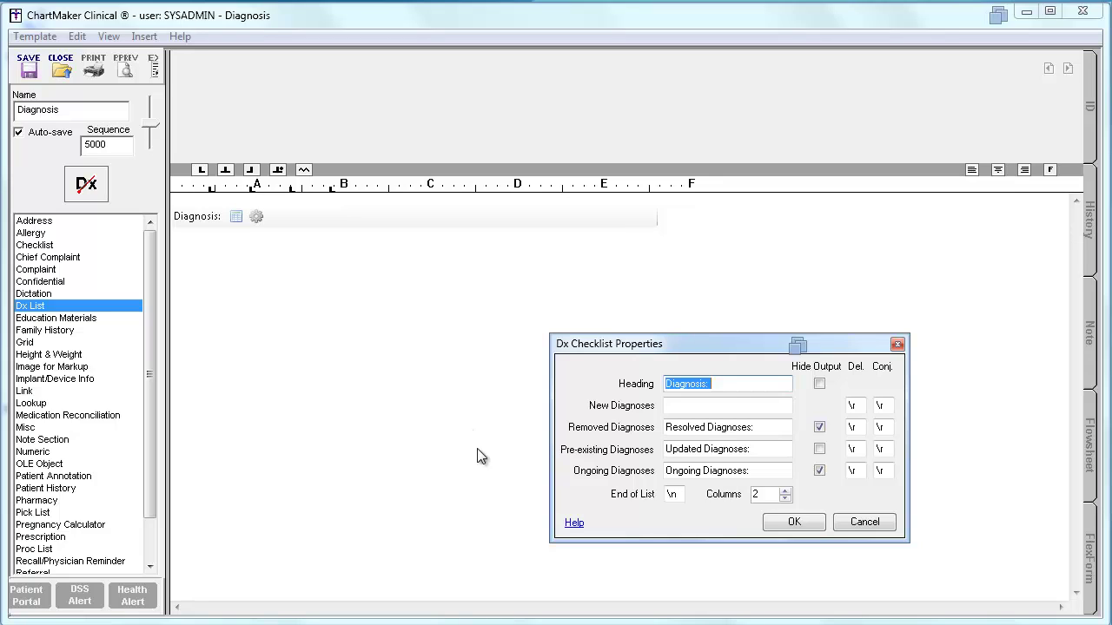
{"action": "left_click", "coordinate": [1075, 622]}
{"action": "left_click", "coordinate": [1075, 622]}
{"action": "left_click", "coordinate": [794, 522]}
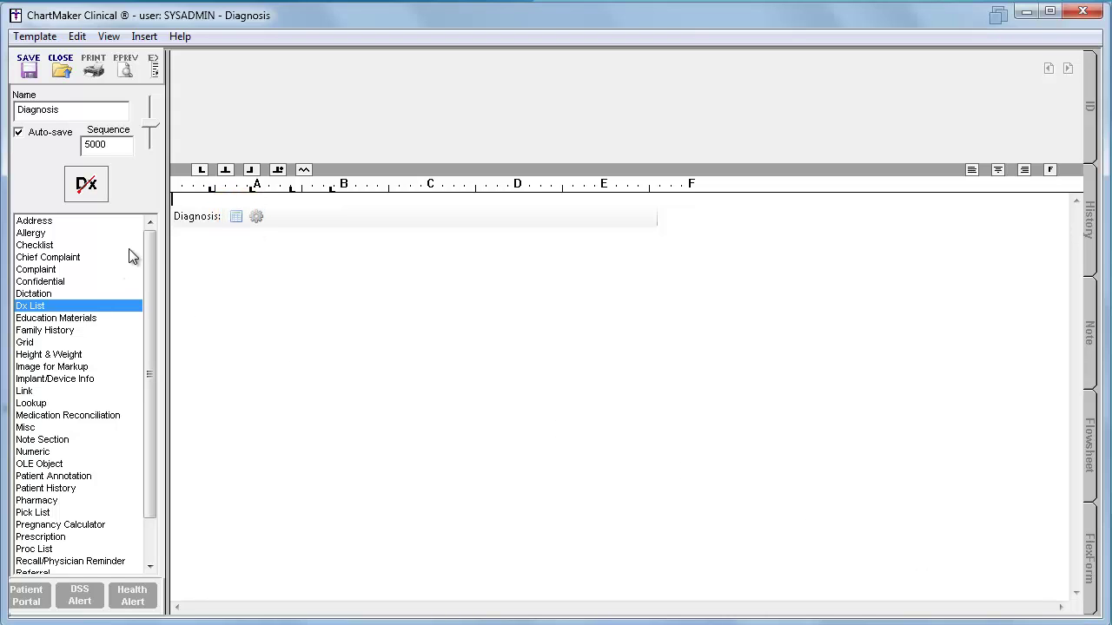
Step: Open the Diagnosis item's diagnosis list and its Group Maintenance, and select the Dermatology group
{"action": "left_click", "coordinate": [237, 216]}
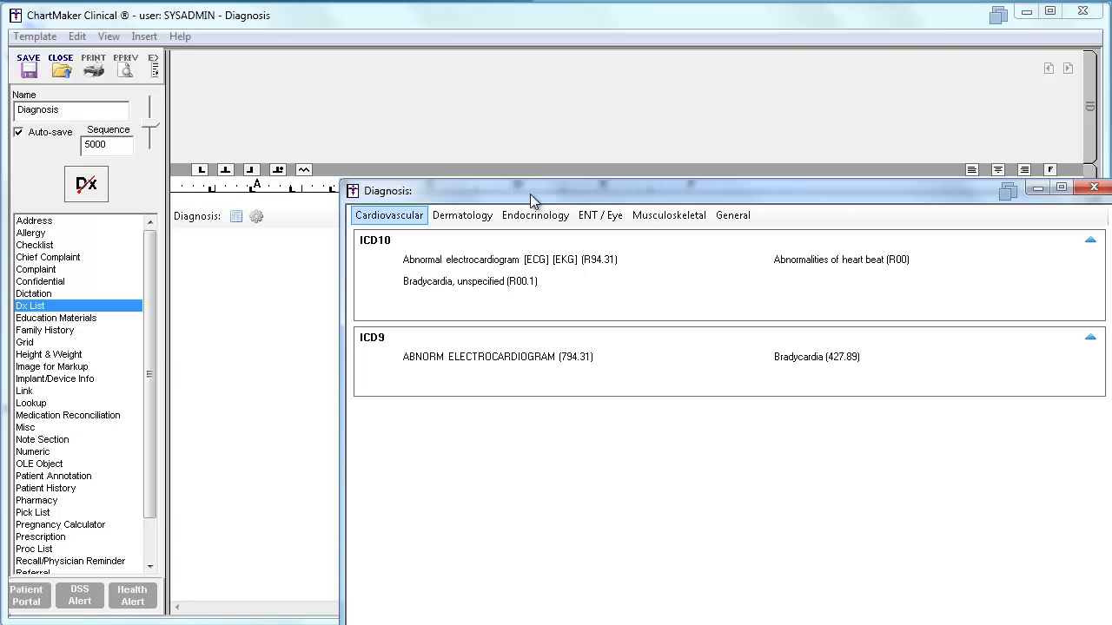
{"action": "left_click_drag", "start_coordinate": [530, 193], "coordinate": [405, 90]}
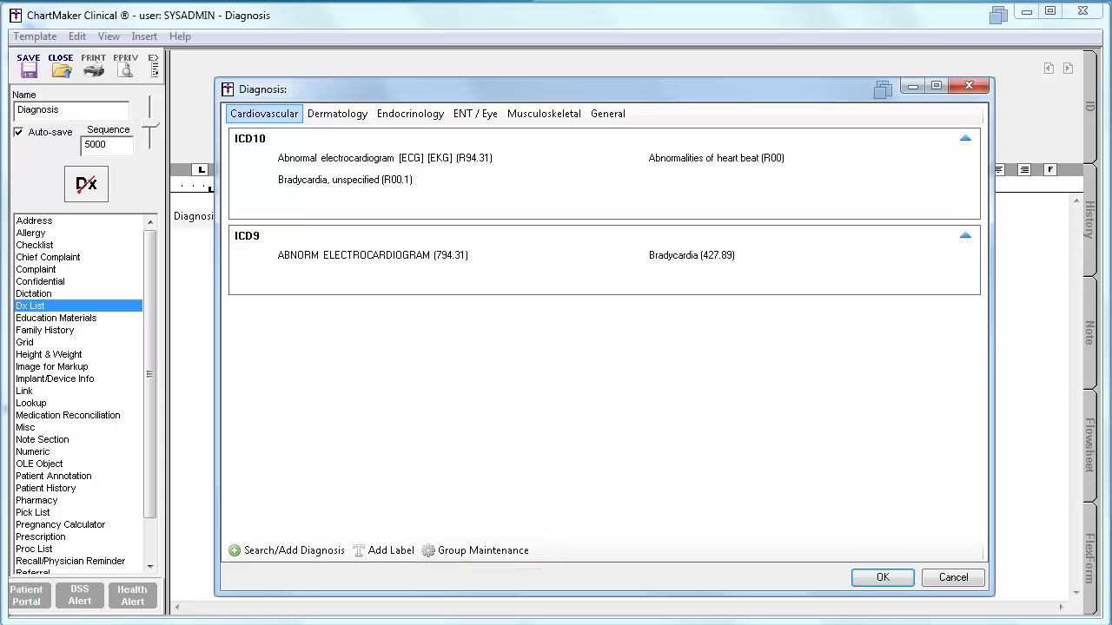
{"action": "left_click", "coordinate": [482, 551]}
{"action": "left_click_drag", "start_coordinate": [683, 219], "coordinate": [700, 126]}
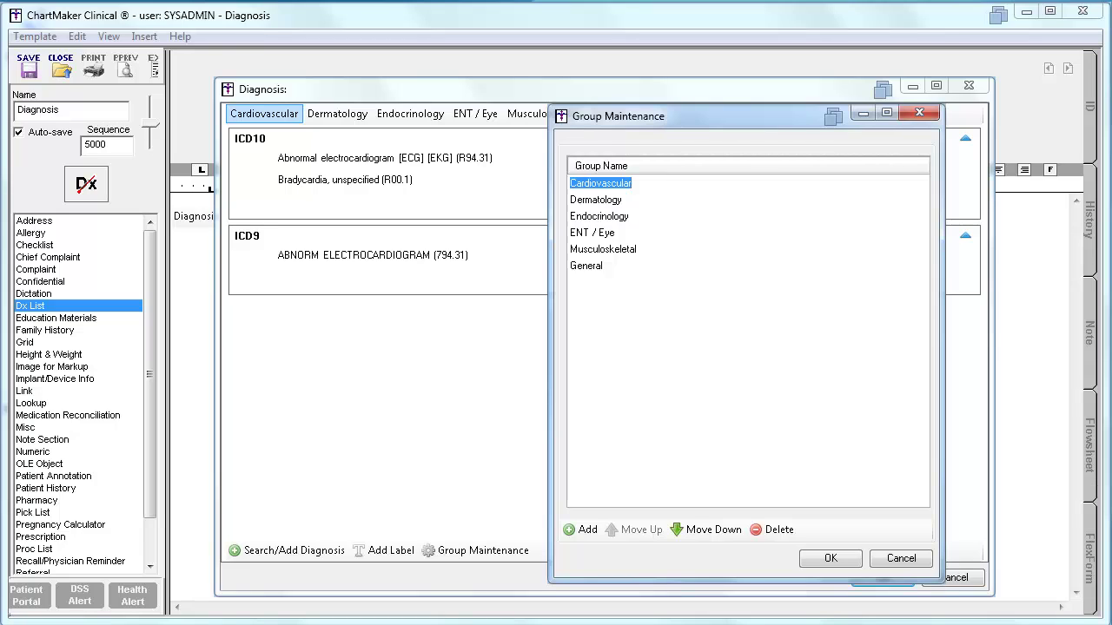
{"action": "left_click", "coordinate": [584, 202]}
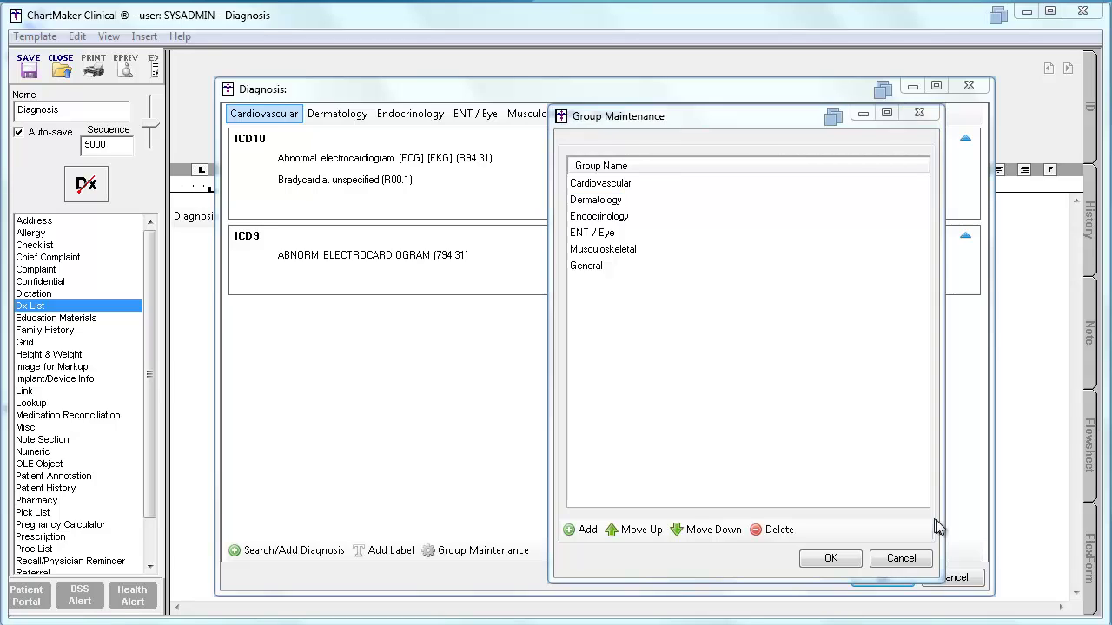
{"action": "left_click", "coordinate": [939, 528]}
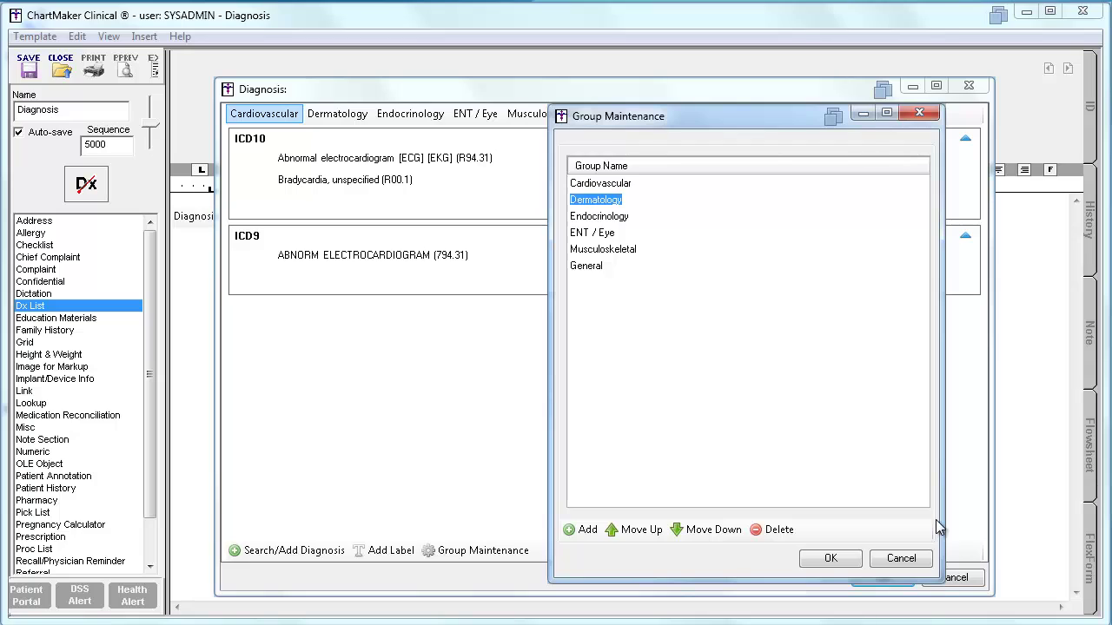
Step: Add two new diagnosis groups named GYN and Gastro to the end of the group list
{"action": "left_click", "coordinate": [588, 530]}
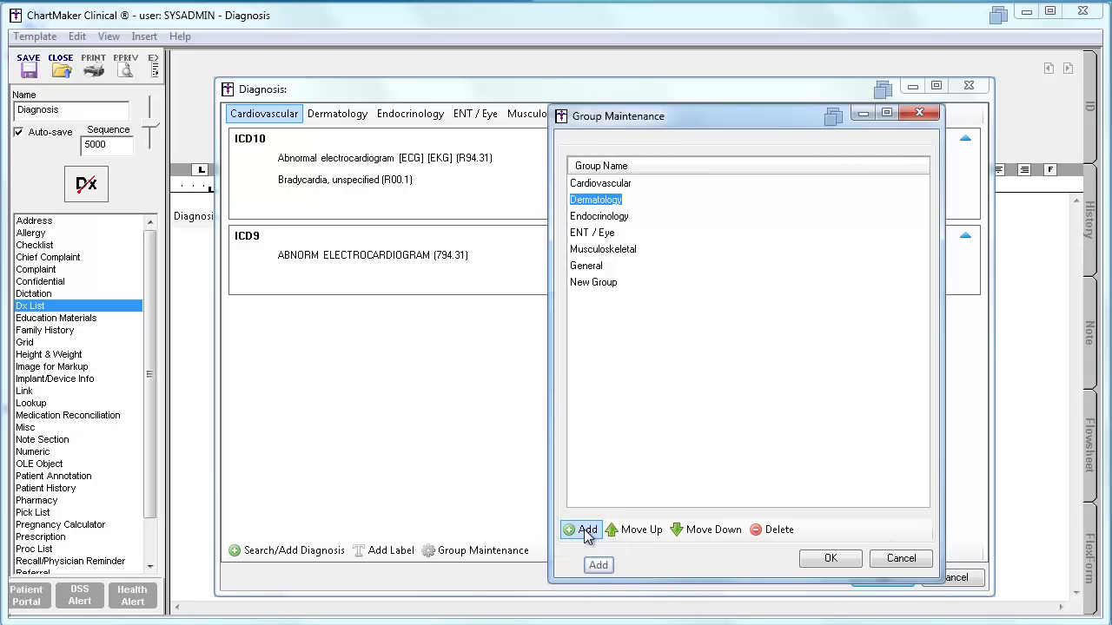
{"action": "left_click", "coordinate": [596, 284]}
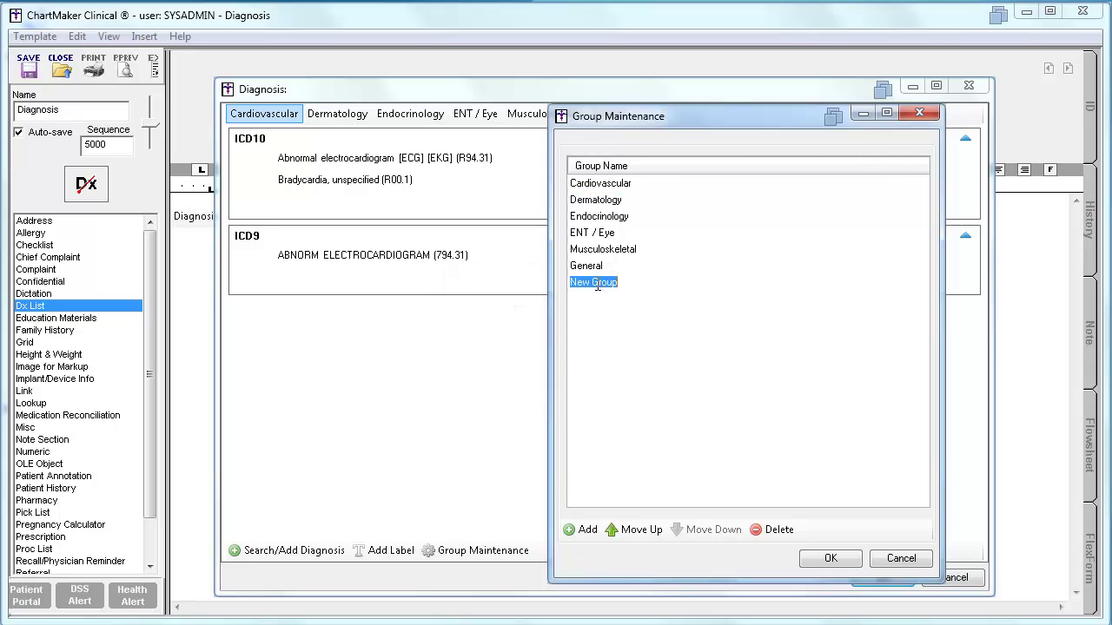
{"action": "type", "text": "GYN"}
{"action": "left_click", "coordinate": [579, 530]}
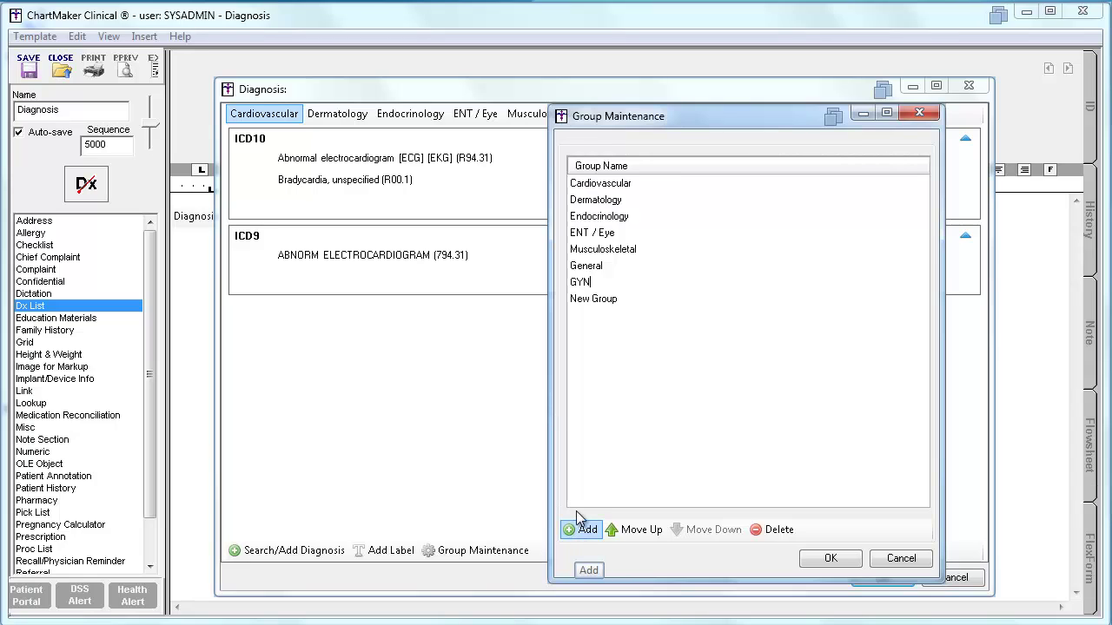
{"action": "left_click", "coordinate": [585, 304]}
{"action": "type", "text": "Gastro"}
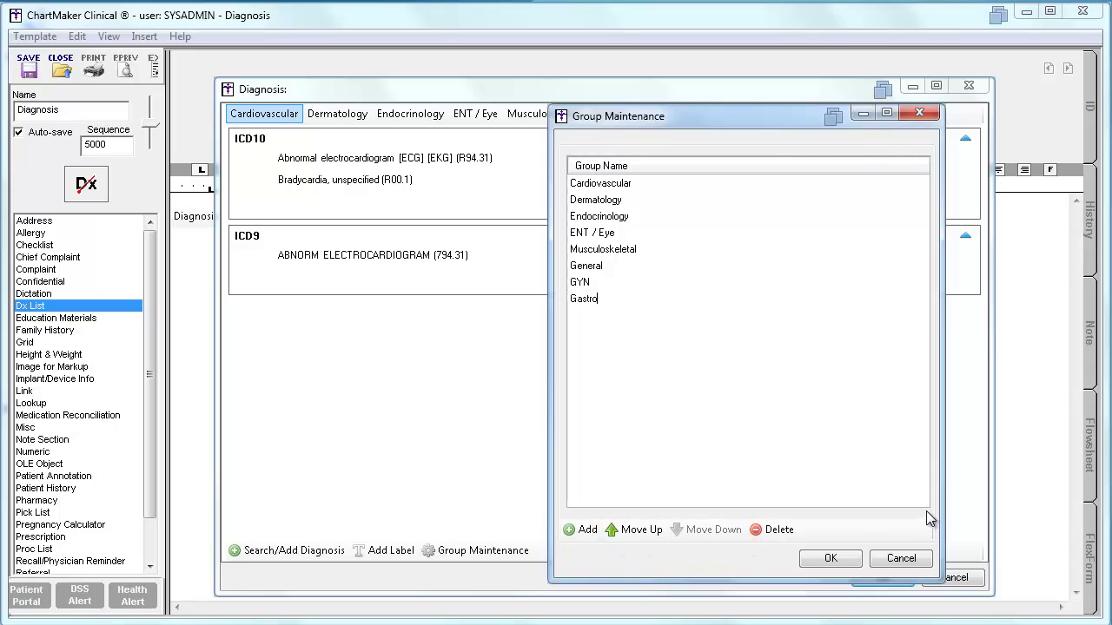
Step: Move the Musculoskeletal group up in the group order and return it to its place below ENT / Eye
{"action": "left_click", "coordinate": [629, 251]}
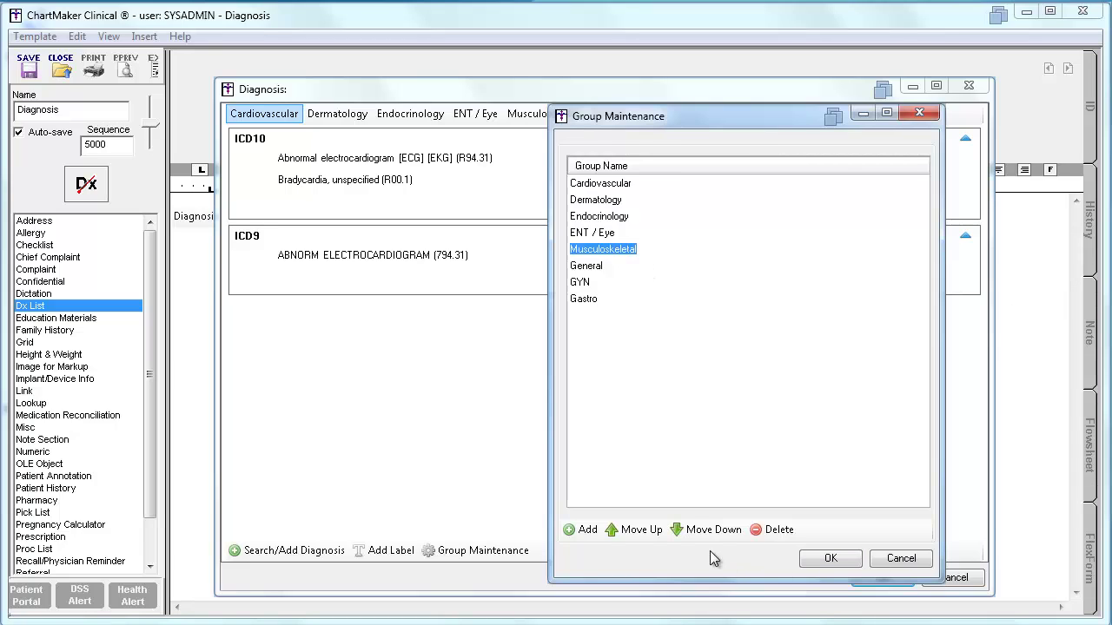
{"action": "left_click", "coordinate": [625, 537]}
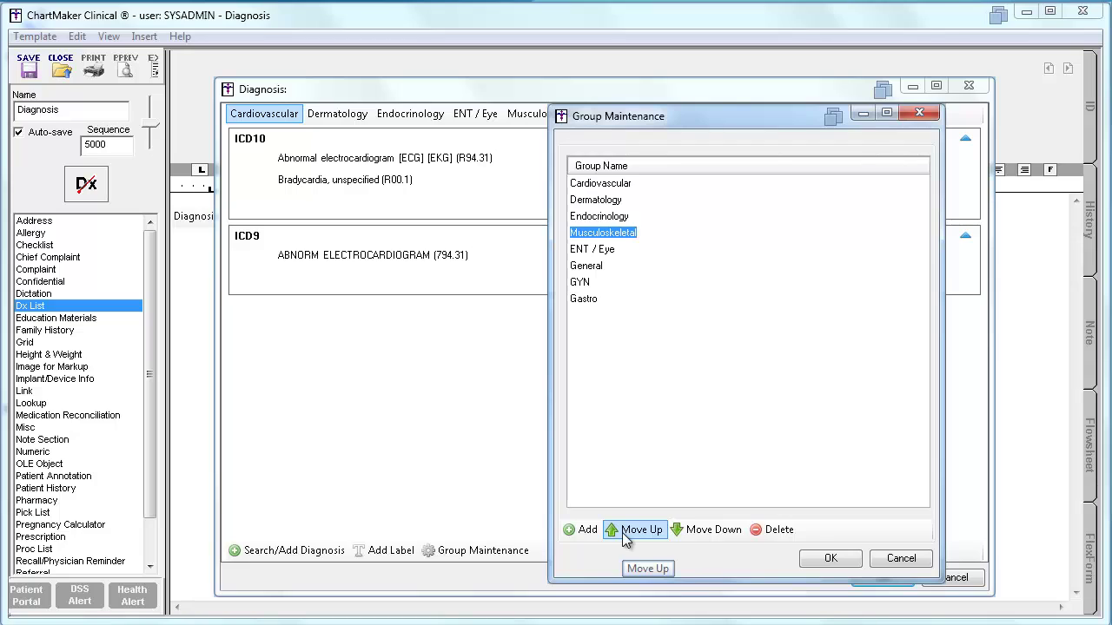
{"action": "left_click", "coordinate": [625, 537]}
{"action": "left_click", "coordinate": [703, 536]}
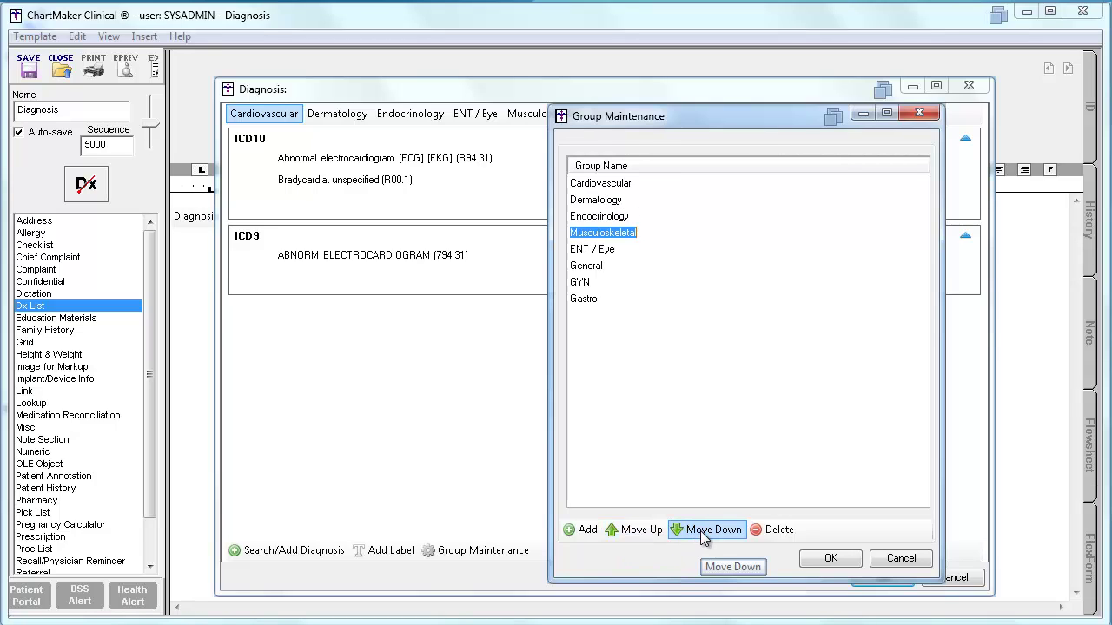
{"action": "left_click", "coordinate": [703, 536]}
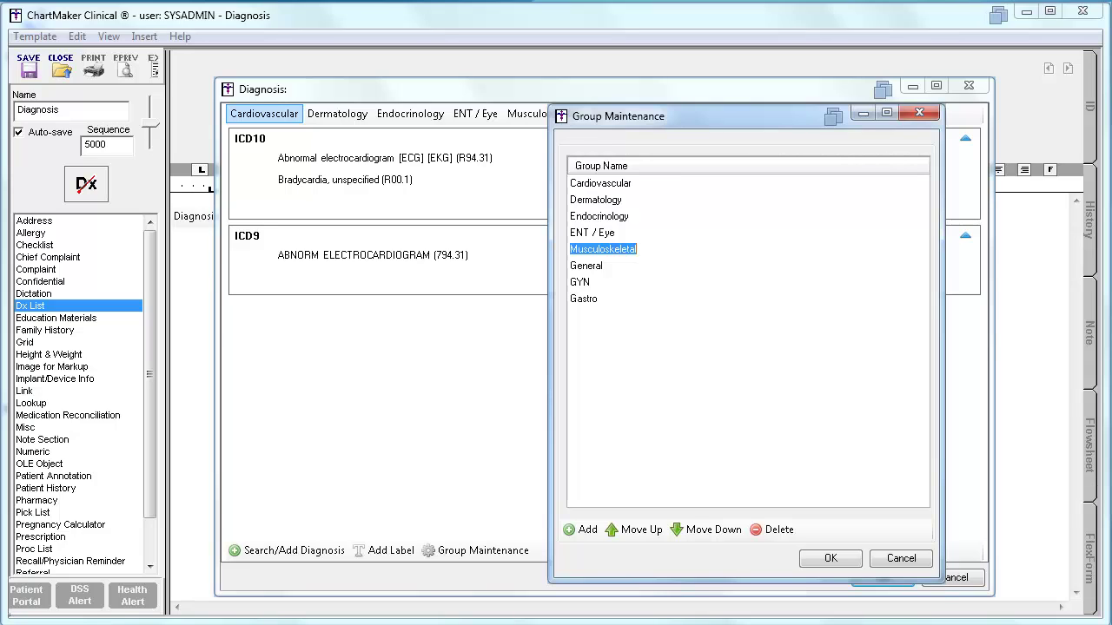
Step: Delete the GYN group and accept the group changes
{"action": "left_click", "coordinate": [580, 283]}
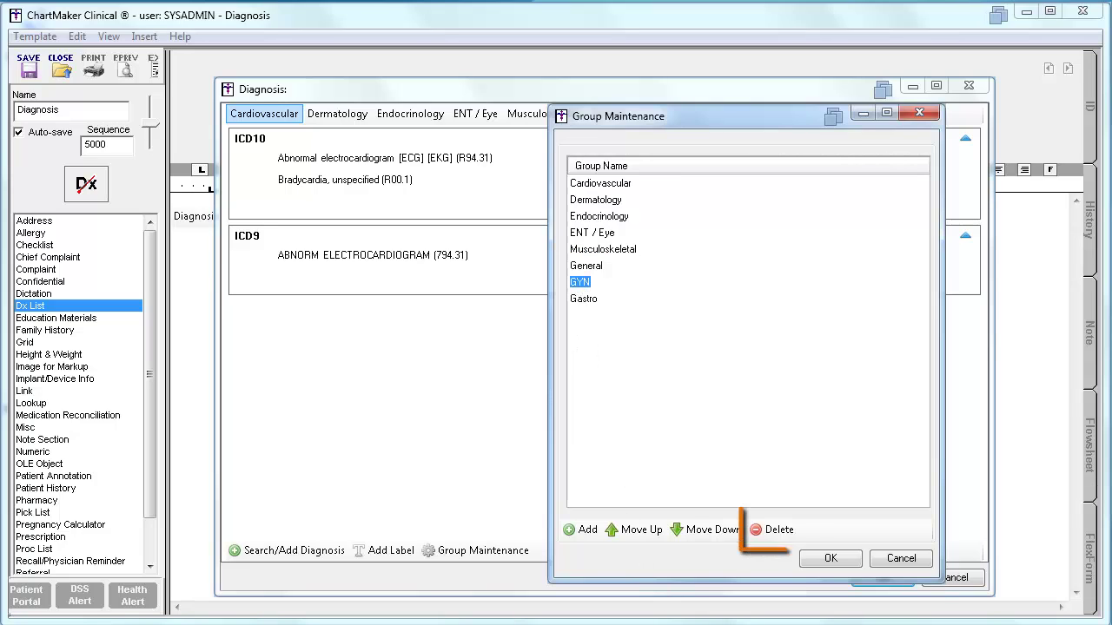
{"action": "left_click", "coordinate": [768, 532]}
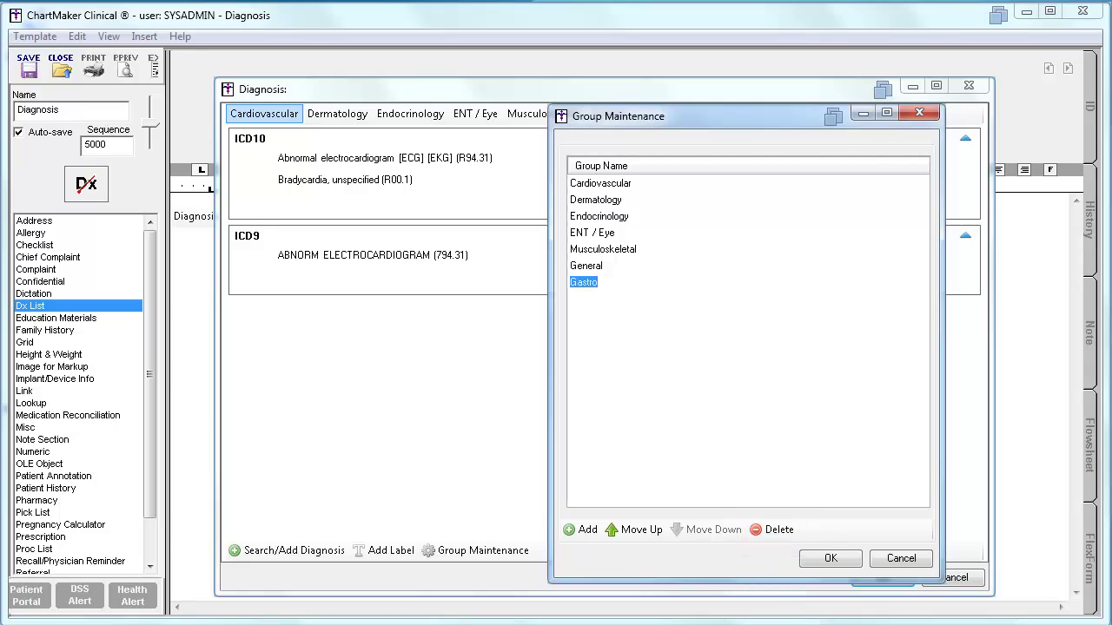
{"action": "left_click", "coordinate": [825, 559]}
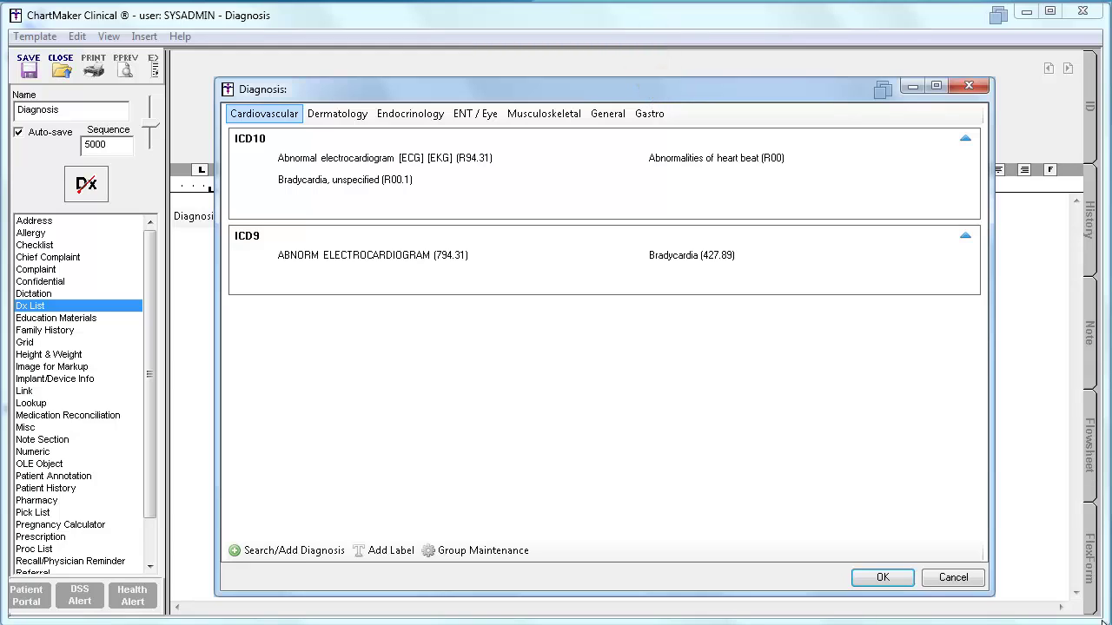
Step: Switch to the Gastro group and open the diagnosis search in ICD9 mode
{"action": "left_click", "coordinate": [647, 115]}
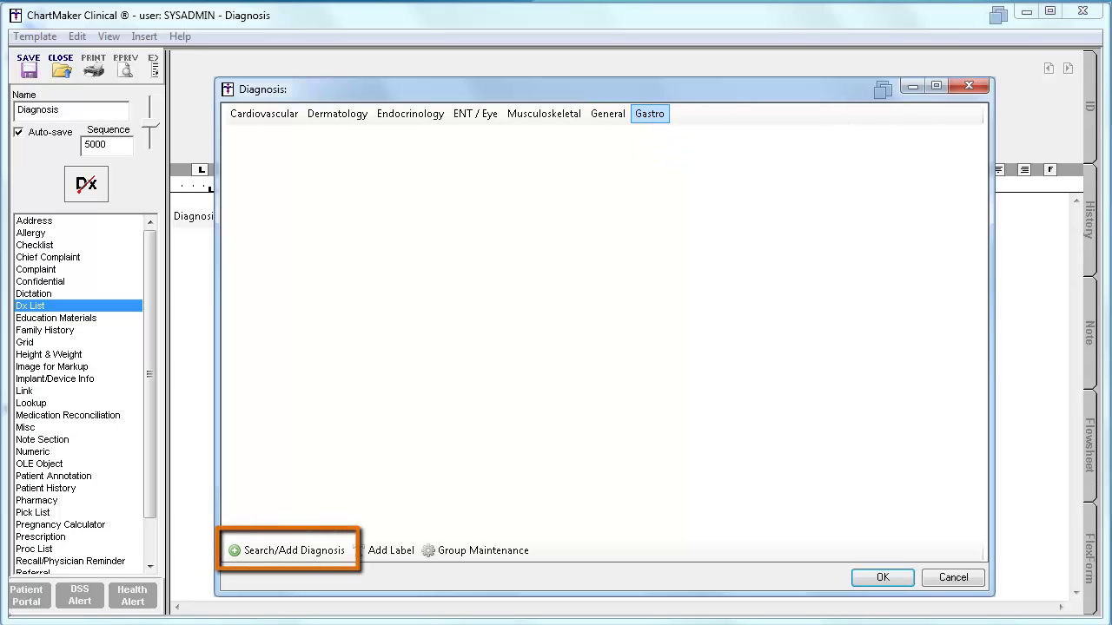
{"action": "left_click", "coordinate": [278, 552]}
{"action": "left_click_drag", "start_coordinate": [742, 184], "coordinate": [601, 86]}
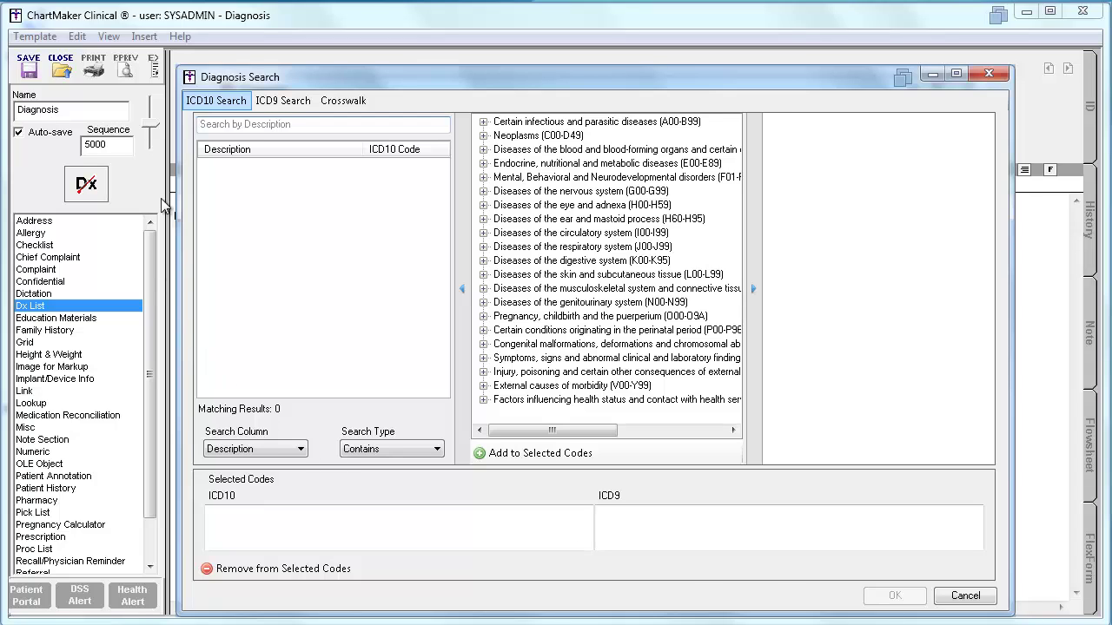
{"action": "left_click", "coordinate": [280, 101]}
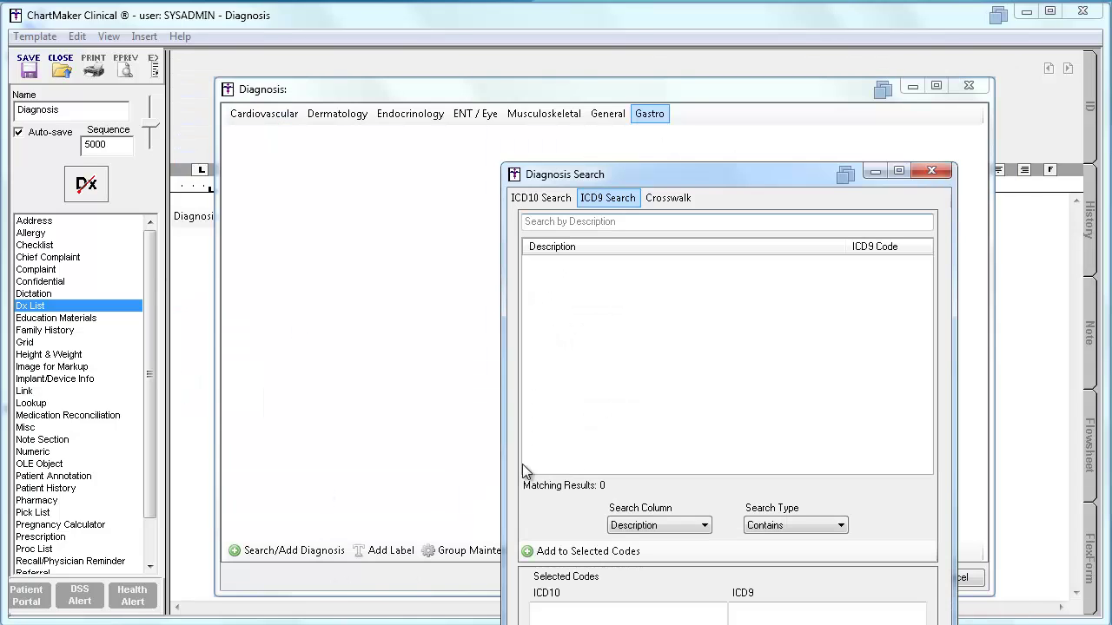
{"action": "left_click_drag", "start_coordinate": [694, 177], "coordinate": [612, 65]}
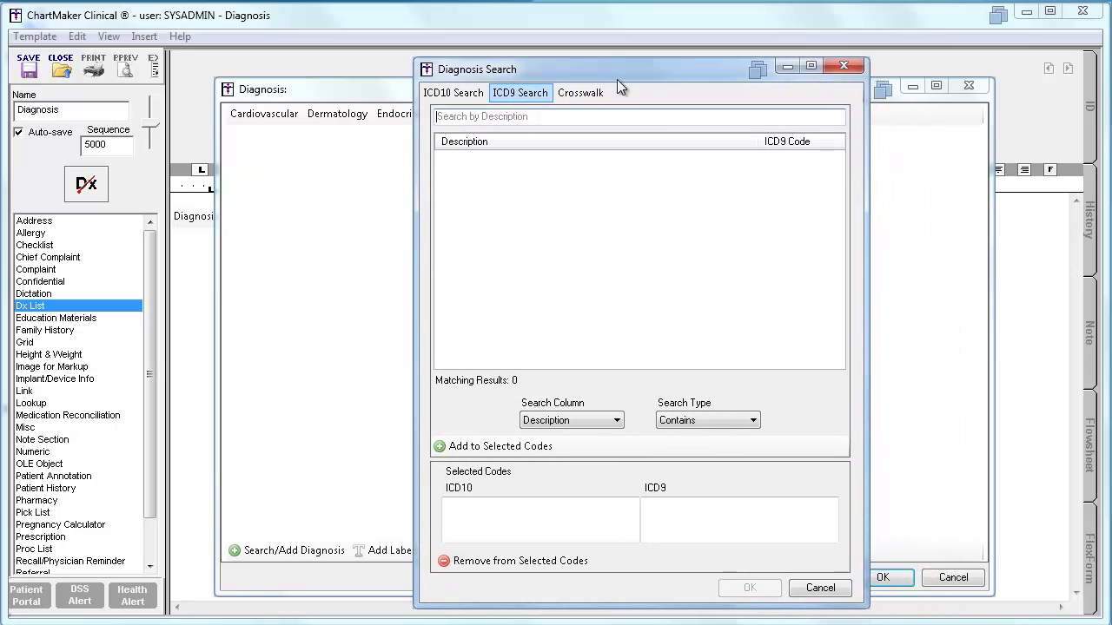
Step: Search by ICD9 code for 562.11 and add Diverticulitis colon to the selected codes
{"action": "left_click", "coordinate": [616, 420]}
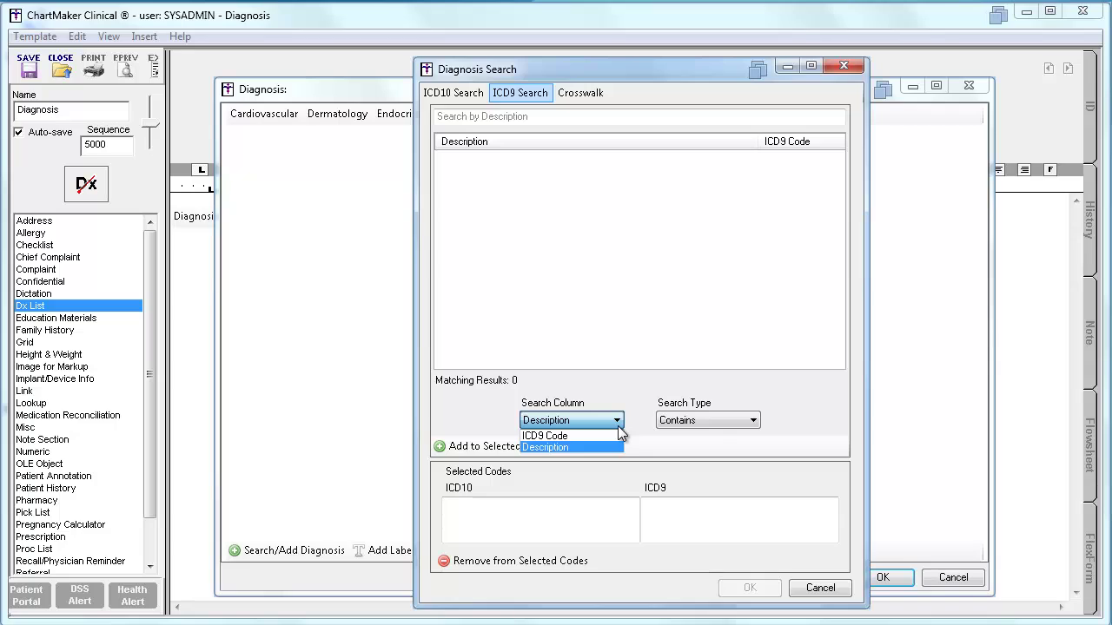
{"action": "left_click", "coordinate": [618, 427]}
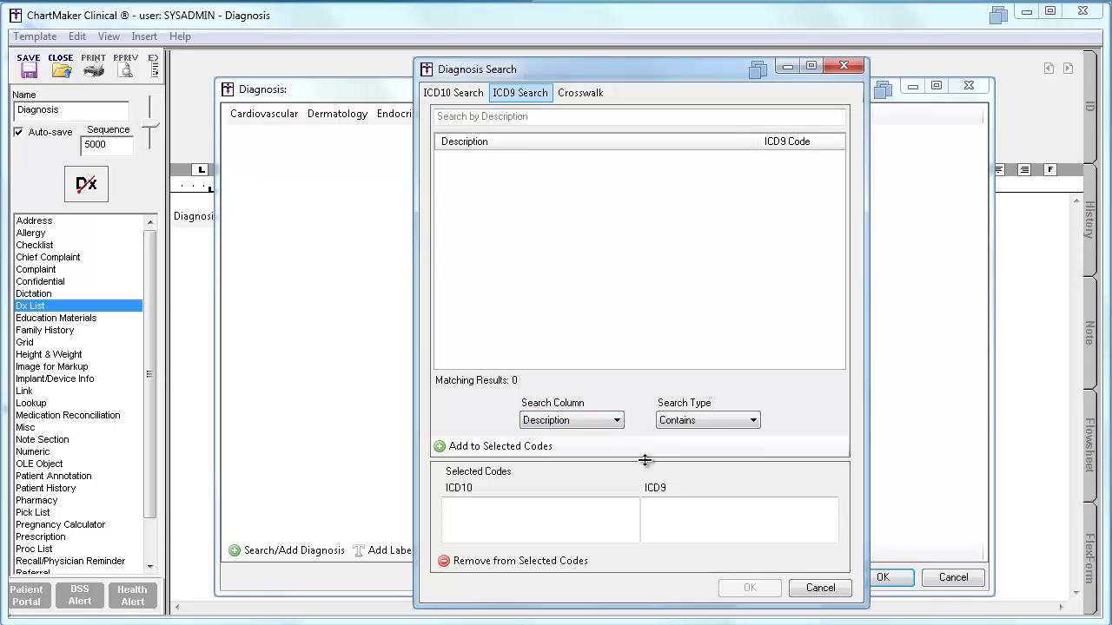
{"action": "left_click", "coordinate": [603, 420]}
{"action": "left_click", "coordinate": [602, 435]}
{"action": "left_click", "coordinate": [505, 120]}
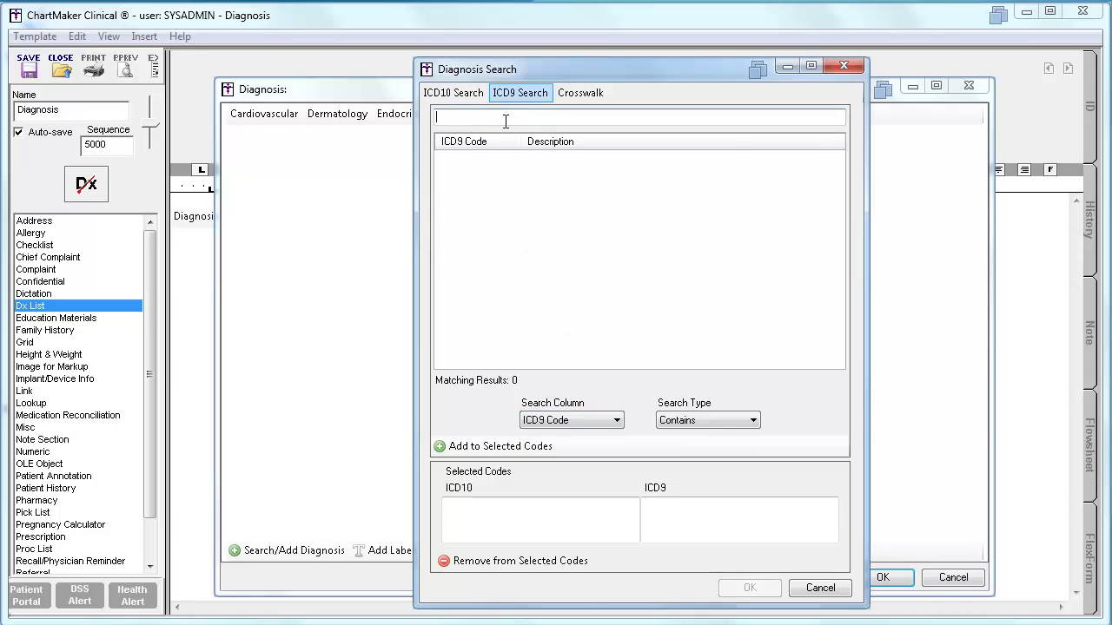
{"action": "type", "text": "562.11"}
{"action": "key", "text": "Return"}
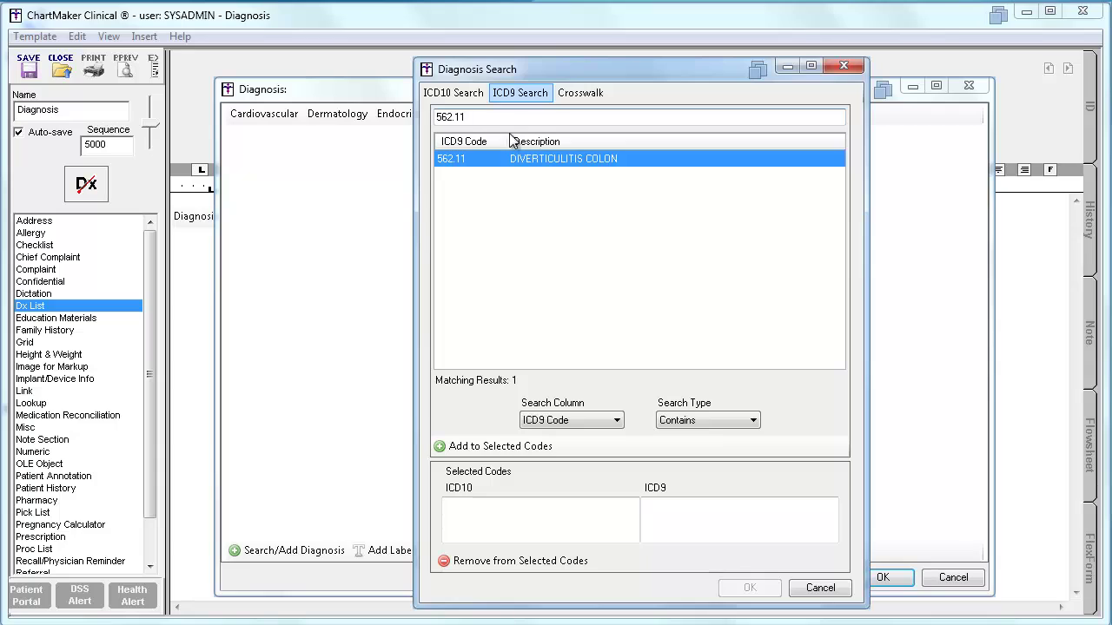
{"action": "left_click", "coordinate": [473, 454]}
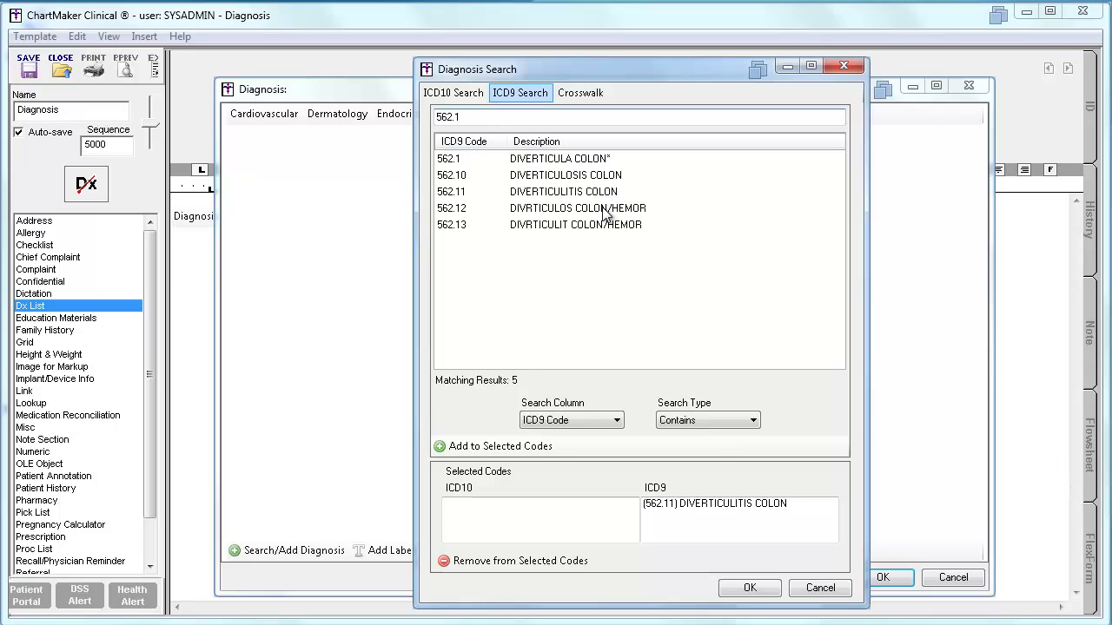
Step: Add 562.12 DIVRTICULOS COLON/HEMOR from the 562.1 search to the selected codes and remove it again
{"action": "left_click", "coordinate": [605, 211]}
{"action": "left_click", "coordinate": [520, 448]}
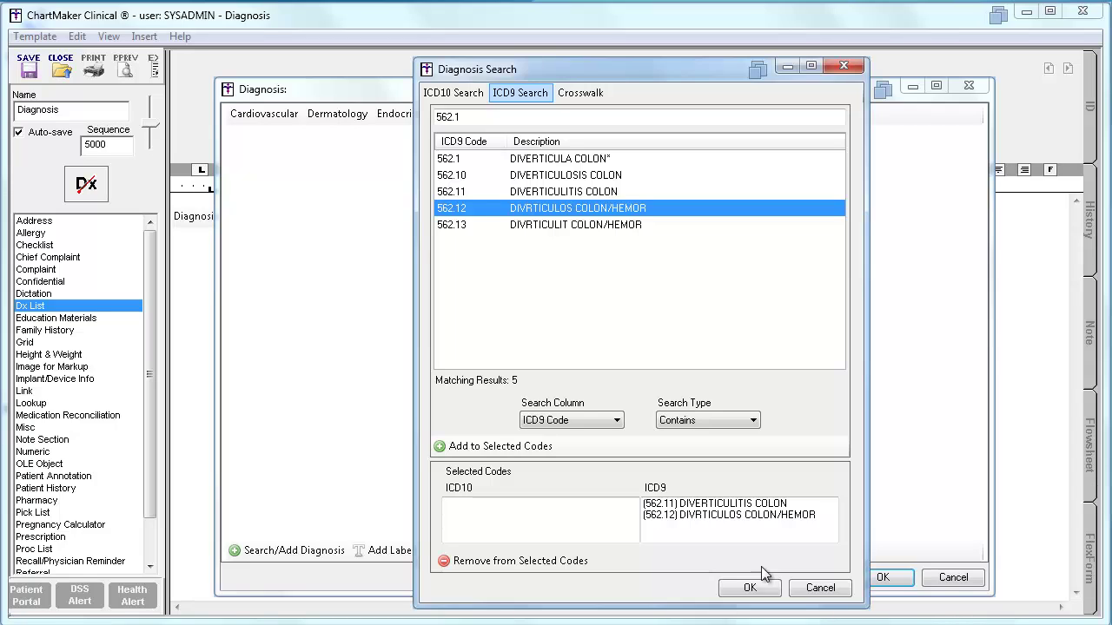
{"action": "left_click", "coordinate": [724, 516]}
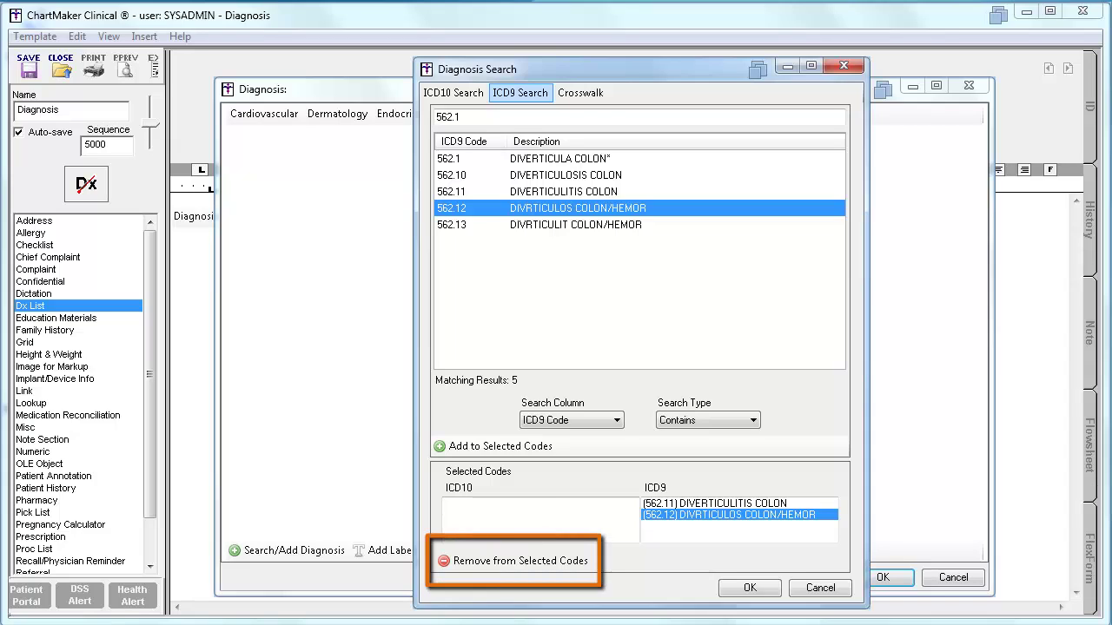
{"action": "left_click", "coordinate": [511, 562]}
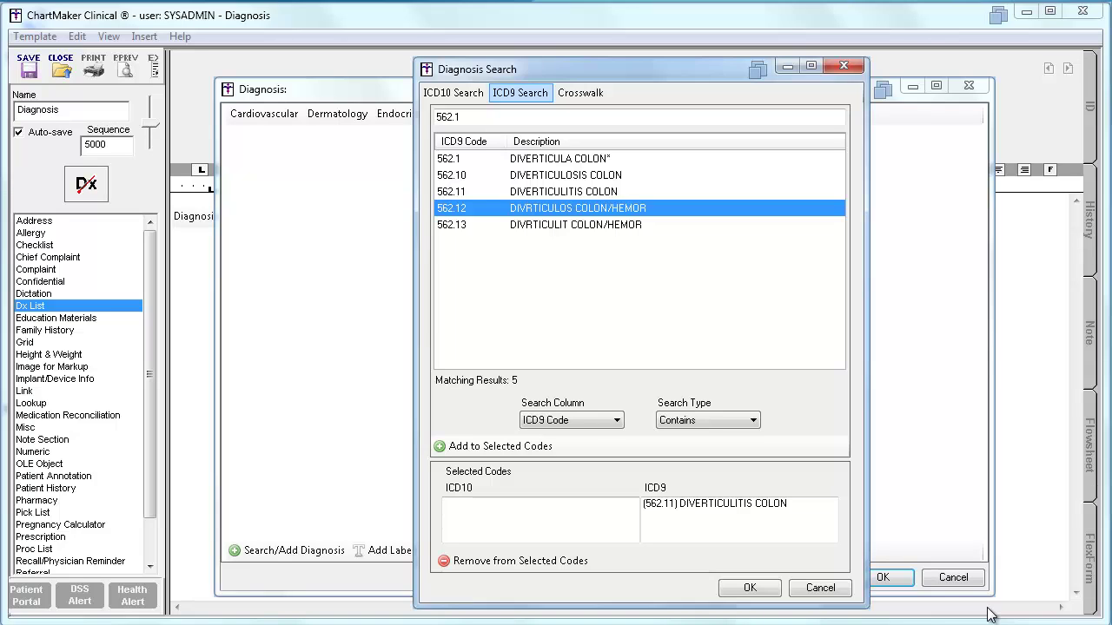
Step: Search in ICD10 mode for code k64.9 and add Unspecified hemorrhoids to the selected codes
{"action": "left_click", "coordinate": [463, 97]}
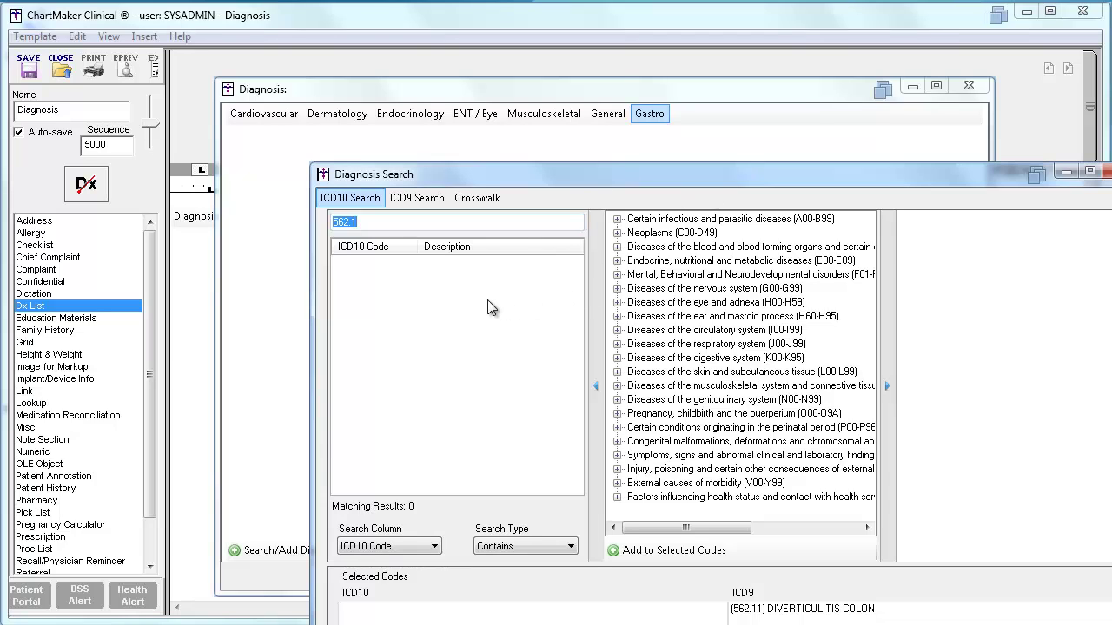
{"action": "type", "text": "k64.9"}
{"action": "key", "text": "Return"}
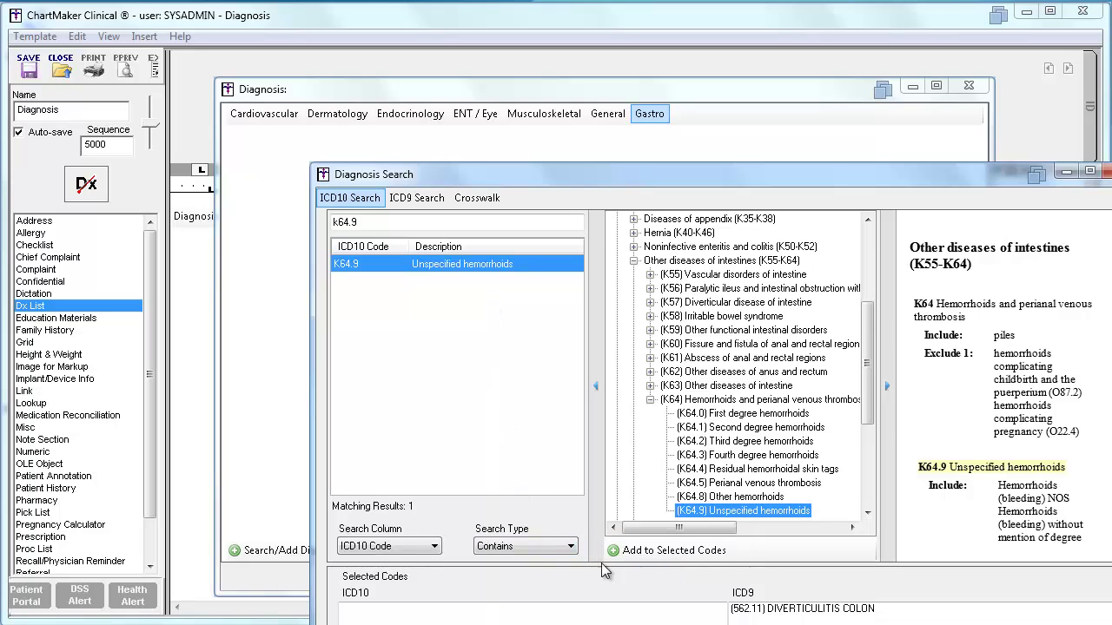
{"action": "left_click", "coordinate": [647, 556]}
Step: Review the hemorrhoid codes in the ICD10 tree and add the parent category K64 Hemorrhoids and perianal venous thrombosis to the selected codes
{"action": "left_click_drag", "start_coordinate": [636, 176], "coordinate": [527, 66]}
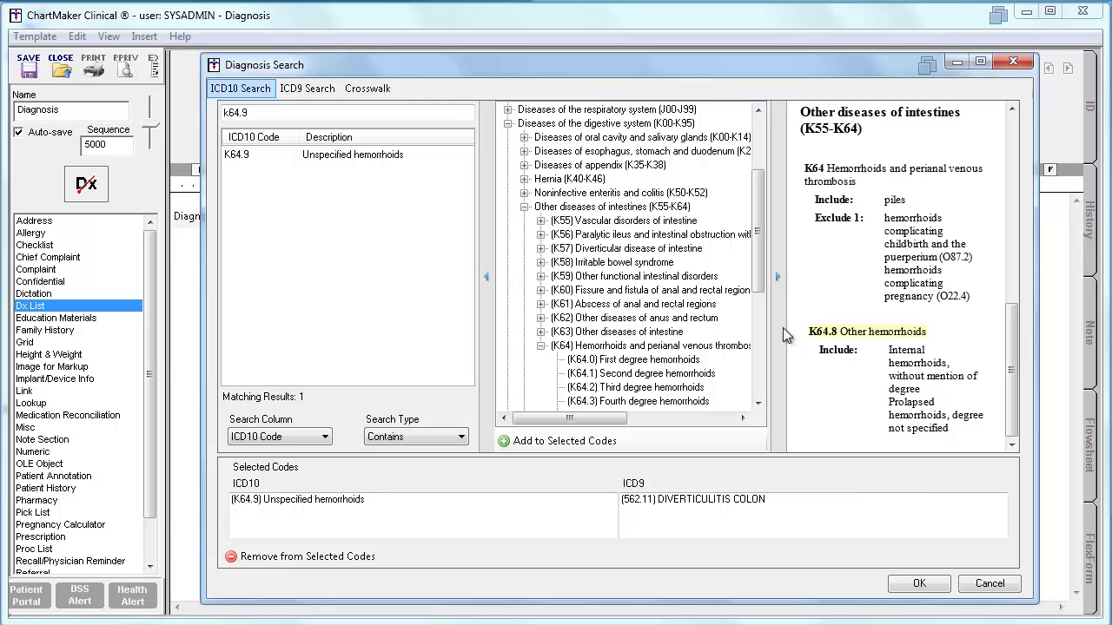
{"action": "left_click_drag", "start_coordinate": [761, 276], "coordinate": [780, 326]}
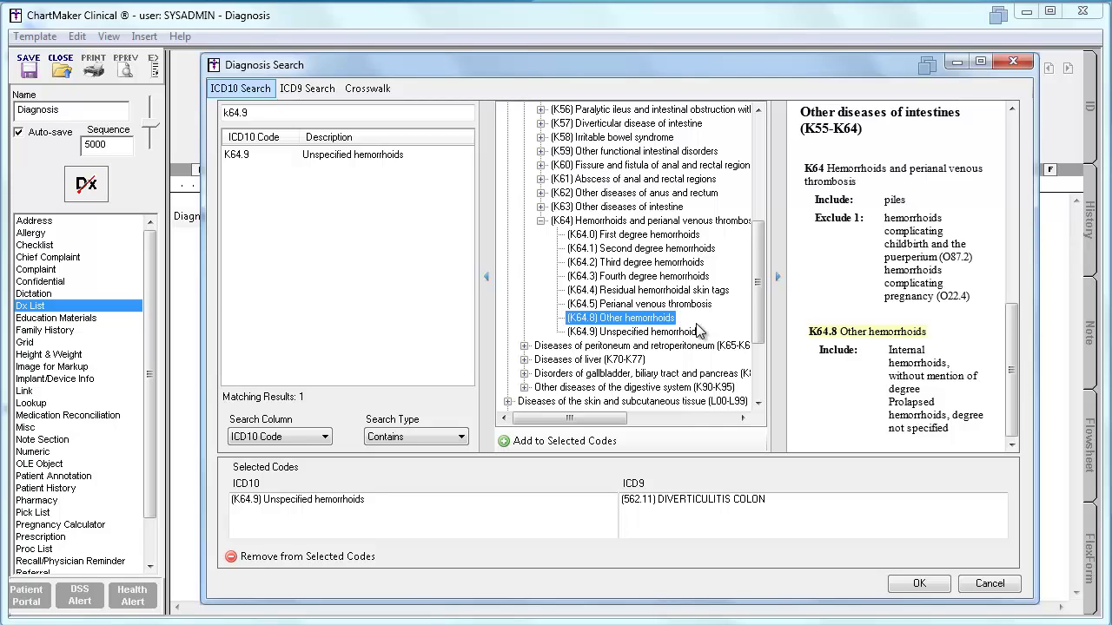
{"action": "left_click", "coordinate": [629, 224]}
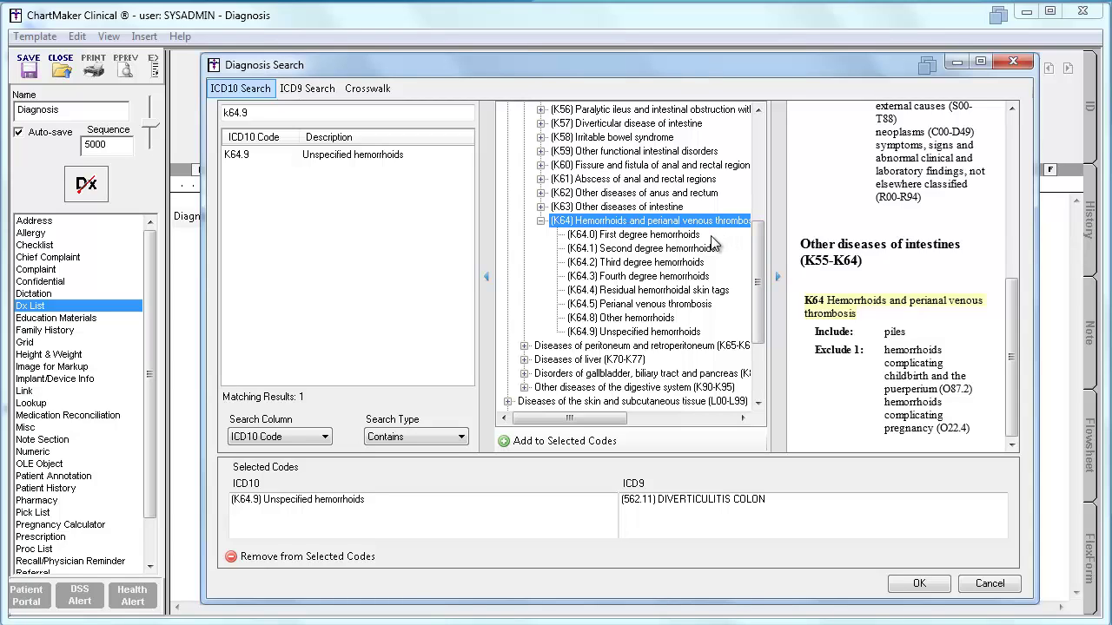
{"action": "left_click", "coordinate": [693, 236]}
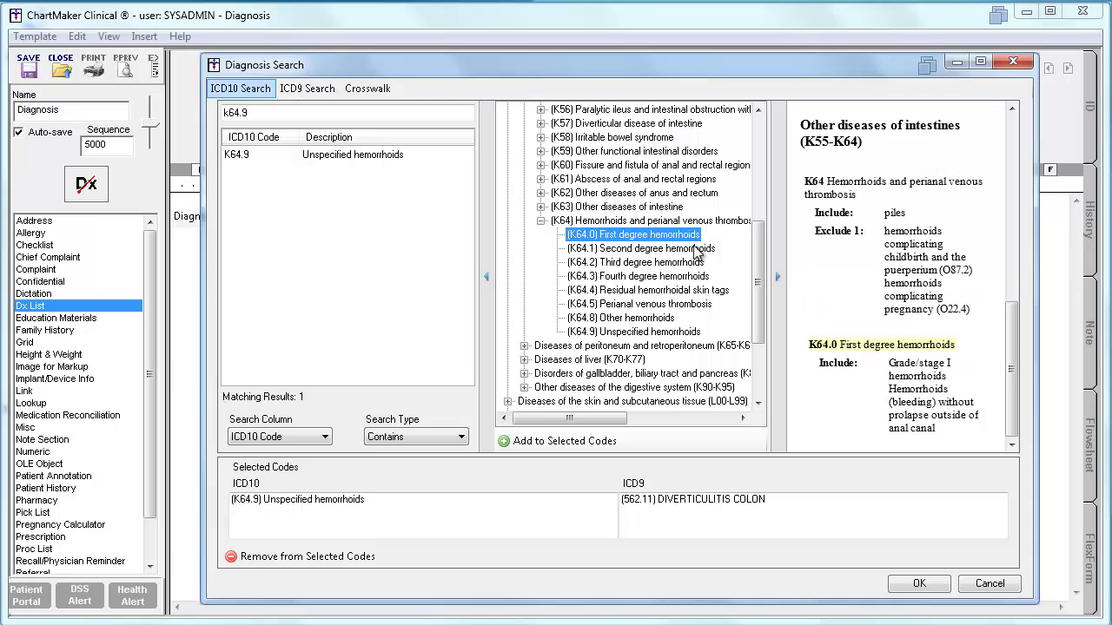
{"action": "left_click", "coordinate": [695, 249]}
{"action": "left_click", "coordinate": [691, 265]}
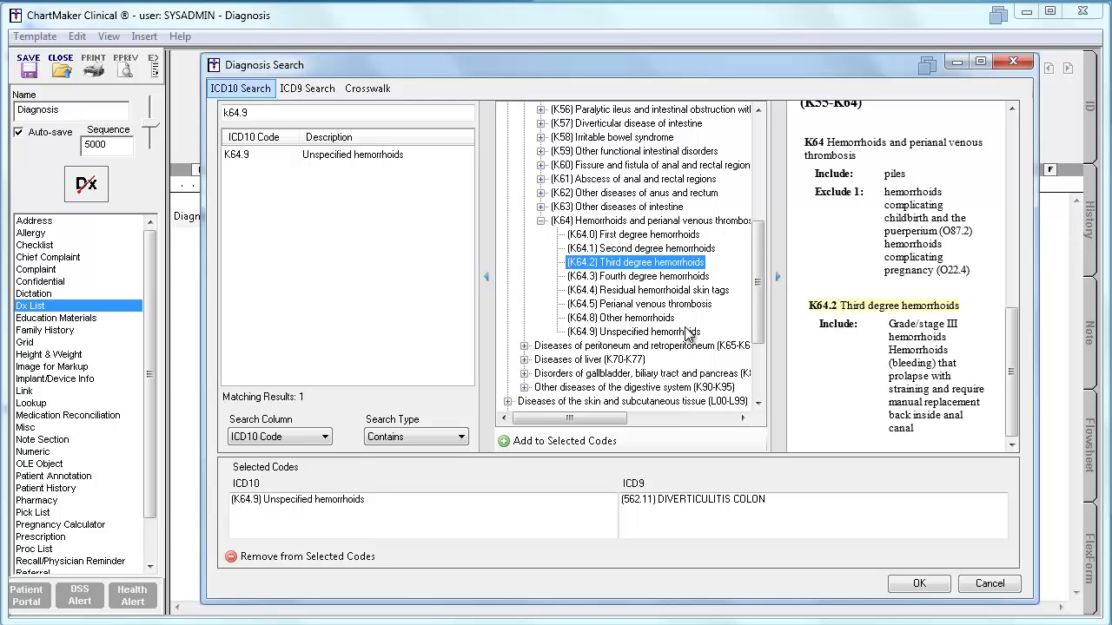
{"action": "left_click", "coordinate": [638, 222]}
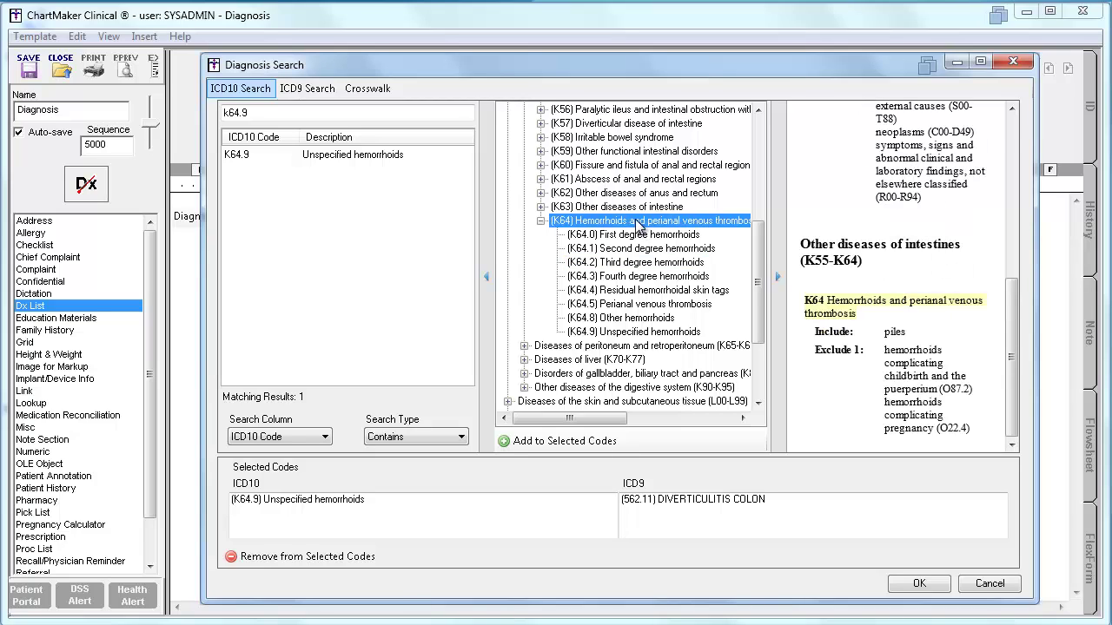
{"action": "left_click", "coordinate": [608, 444]}
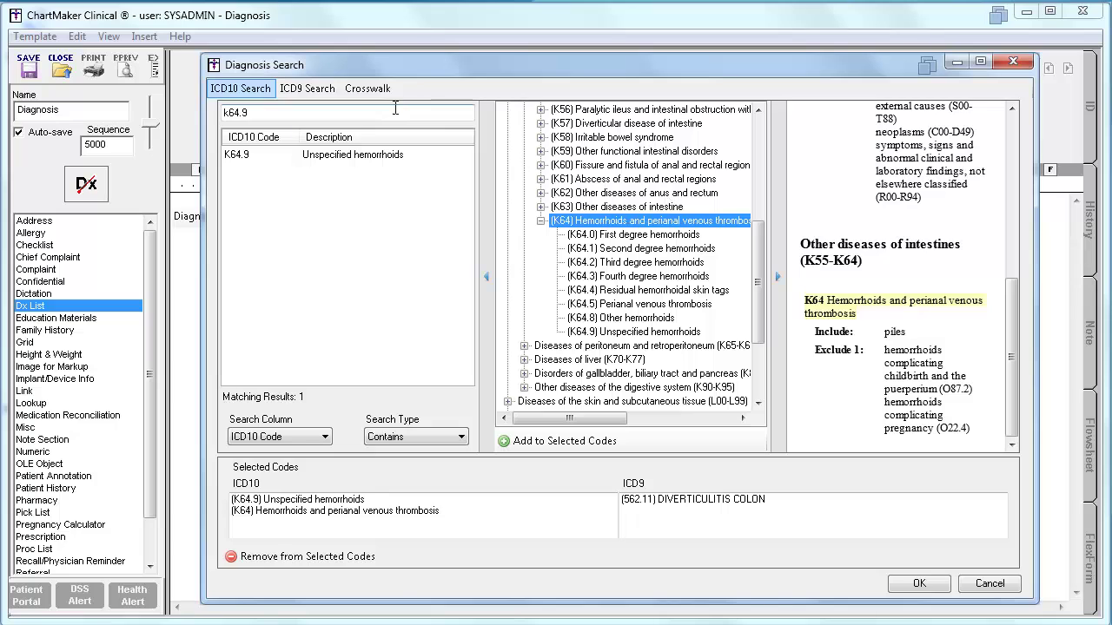
Step: Crosswalk ICD9 code 789.01, add R10.11 Right upper quadrant pain, and accept all selected codes into the Gastro group
{"action": "left_click", "coordinate": [376, 91]}
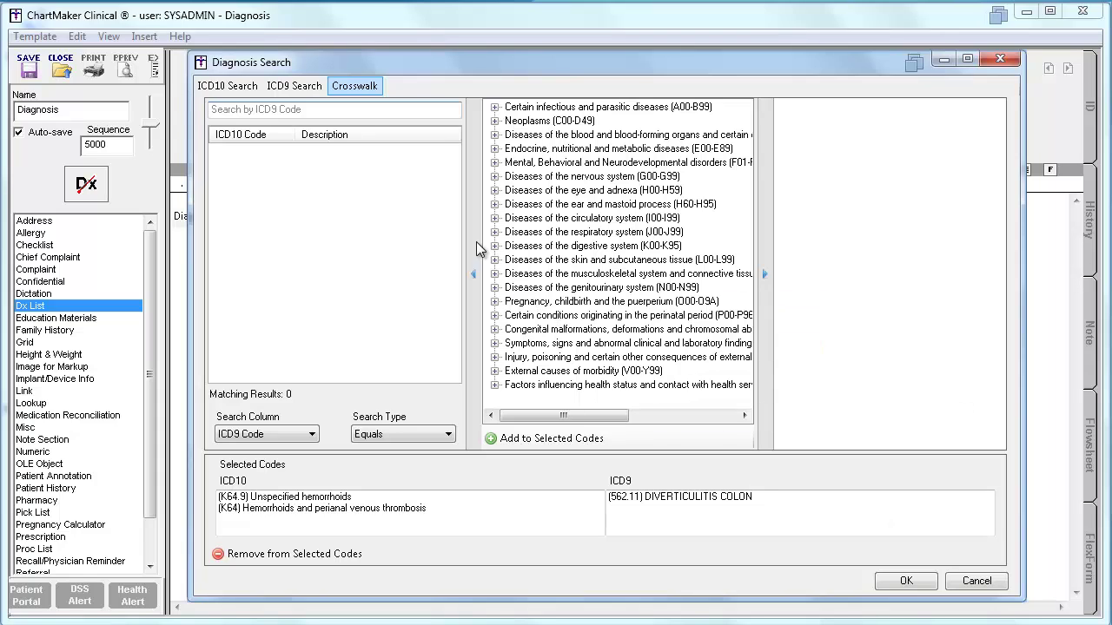
{"action": "type", "text": "789"}
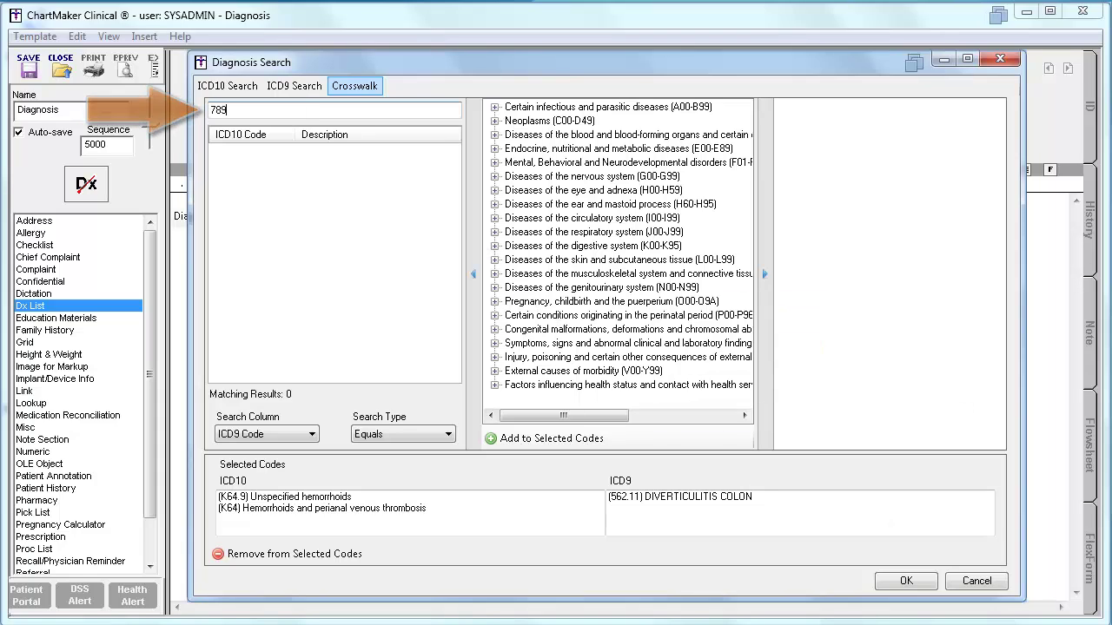
{"action": "type", "text": ".01"}
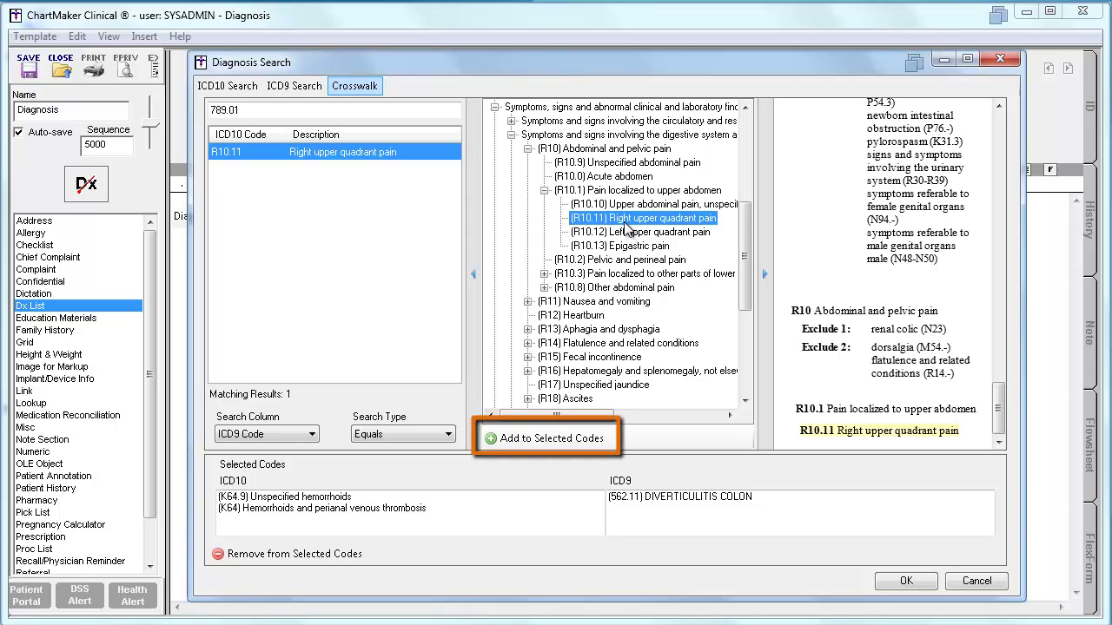
{"action": "left_click", "coordinate": [596, 441]}
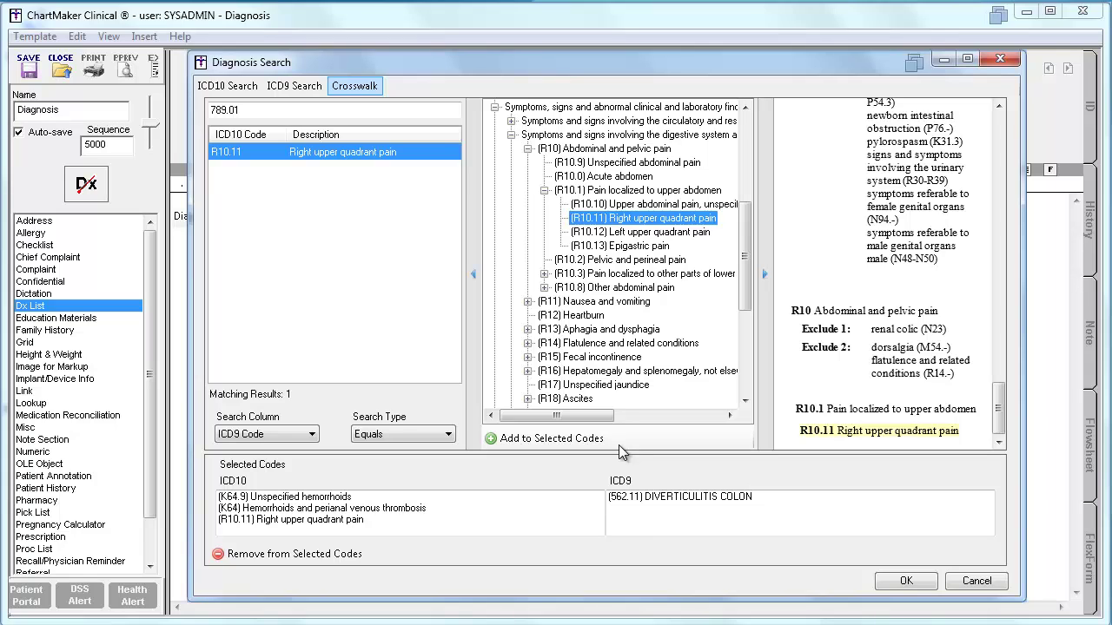
{"action": "left_click", "coordinate": [889, 580]}
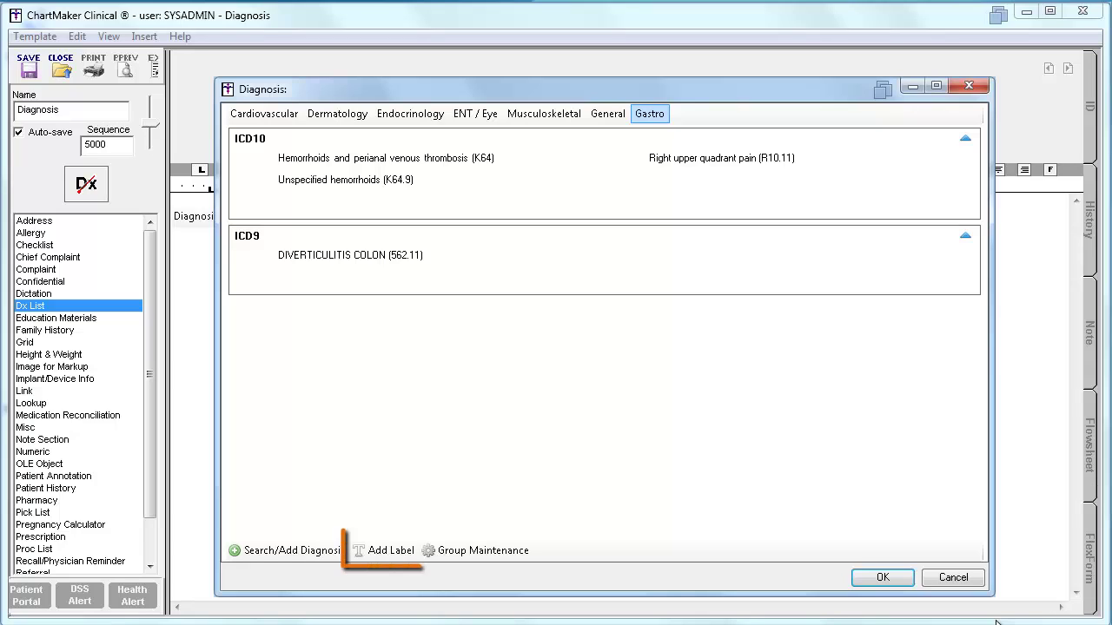
Step: Add a label with the text Hemorrhoids to the Gastro group's ICD10 section
{"action": "left_click", "coordinate": [391, 551]}
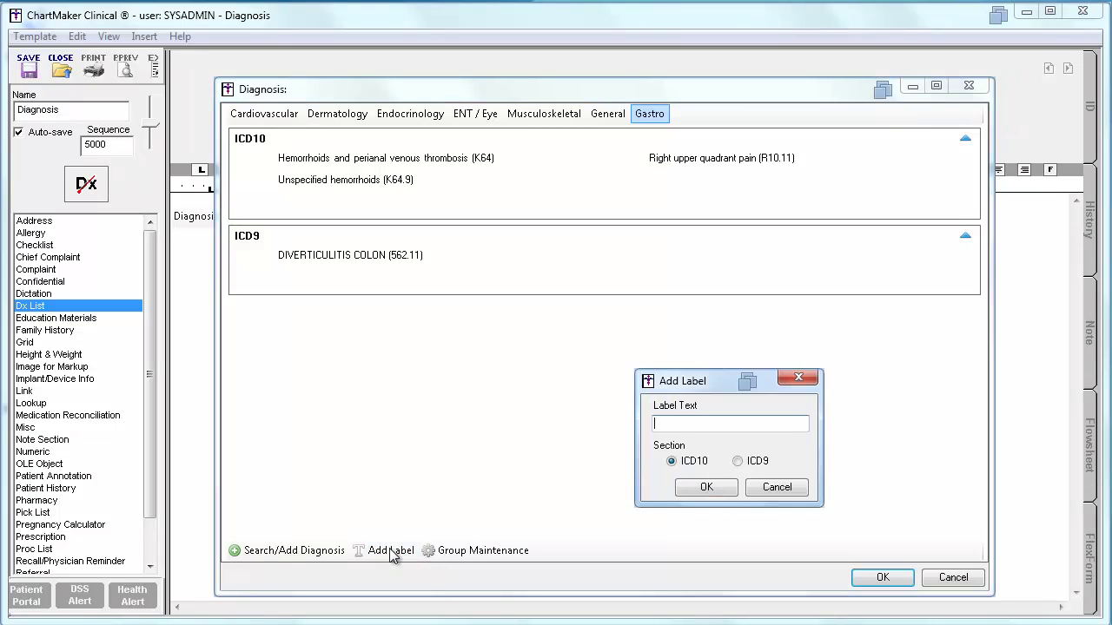
{"action": "type", "text": "Henorrhoids"}
{"action": "left_click", "coordinate": [675, 423]}
{"action": "key", "text": "BackSpace"}
{"action": "type", "text": "m"}
{"action": "left_click", "coordinate": [714, 489]}
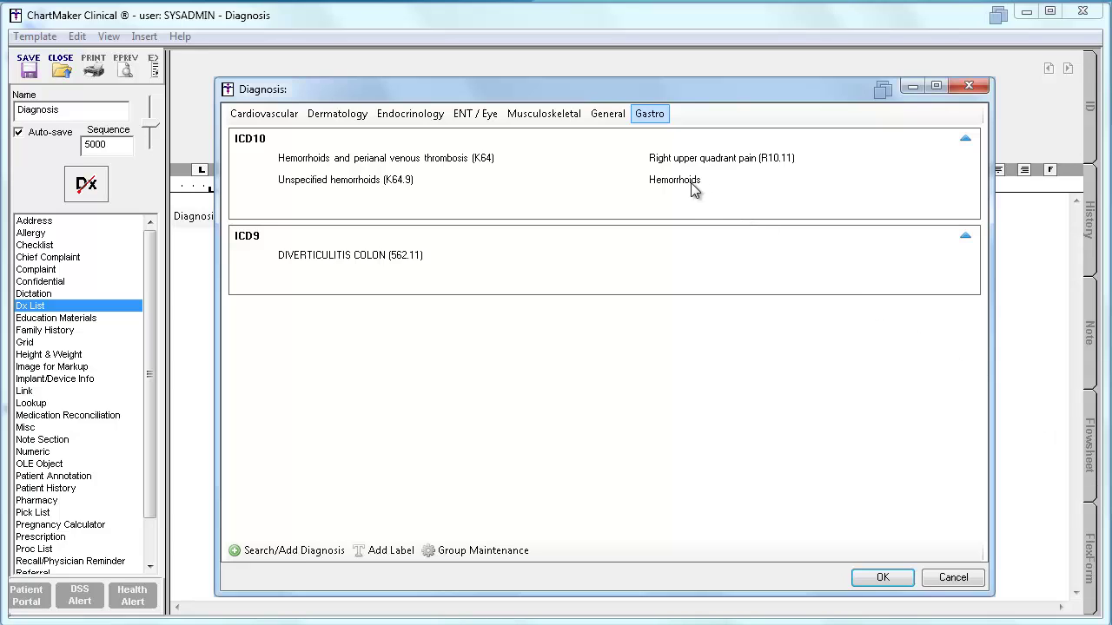
Step: Move the Hemorrhoids label above K64 in the ICD10 section, and move Right upper quadrant pain below K64.9 and back to the second column
{"action": "left_click_drag", "start_coordinate": [695, 190], "coordinate": [425, 157]}
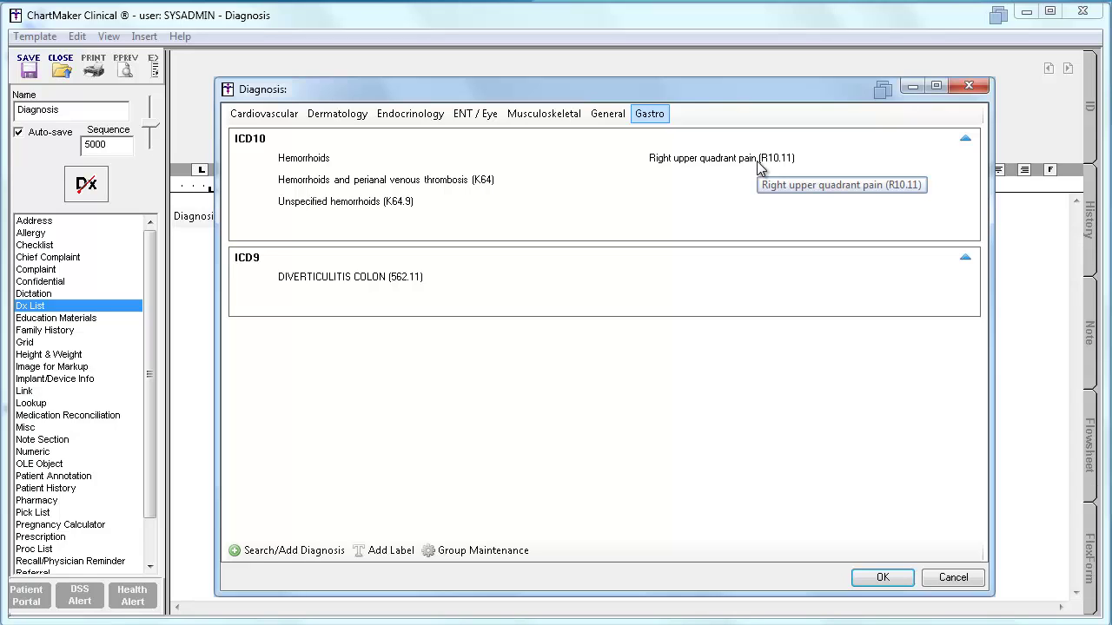
{"action": "left_click_drag", "start_coordinate": [758, 167], "coordinate": [408, 230]}
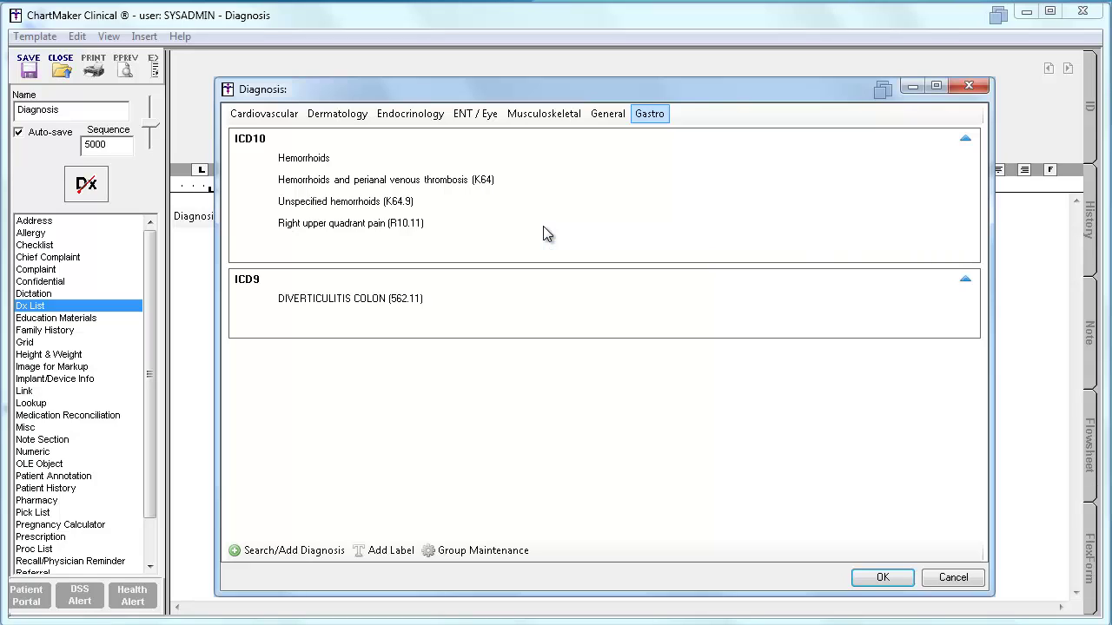
{"action": "left_click_drag", "start_coordinate": [401, 224], "coordinate": [676, 171]}
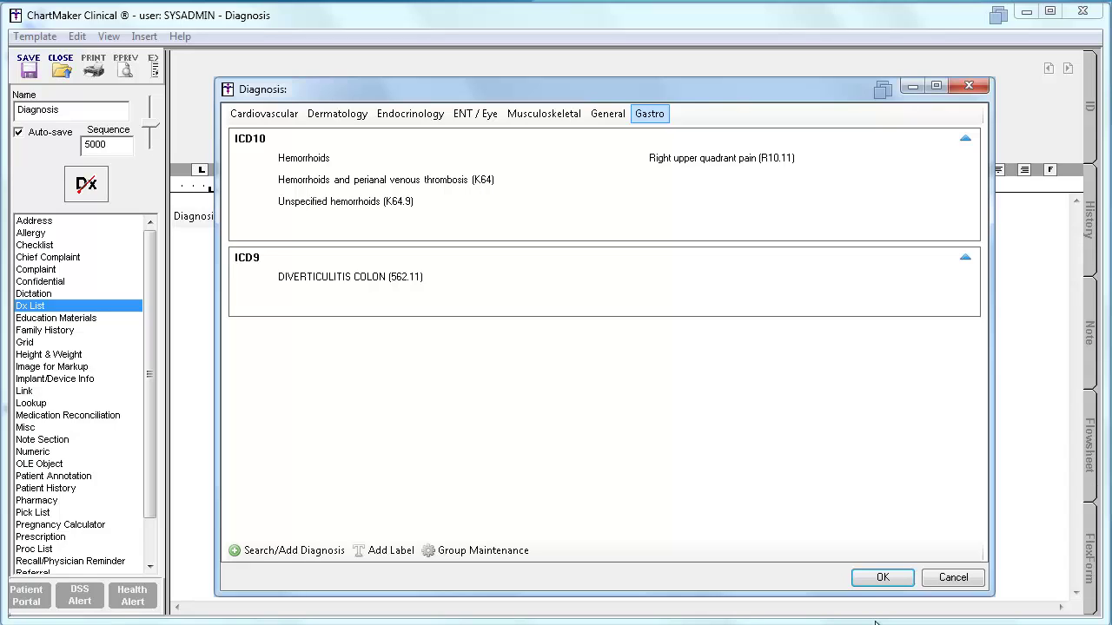
Step: Remove DIVERTICULITIS COLON (562.11) from the Gastro group and copy Right upper quadrant pain (R10.11) to the General group
{"action": "right_click", "coordinate": [375, 280]}
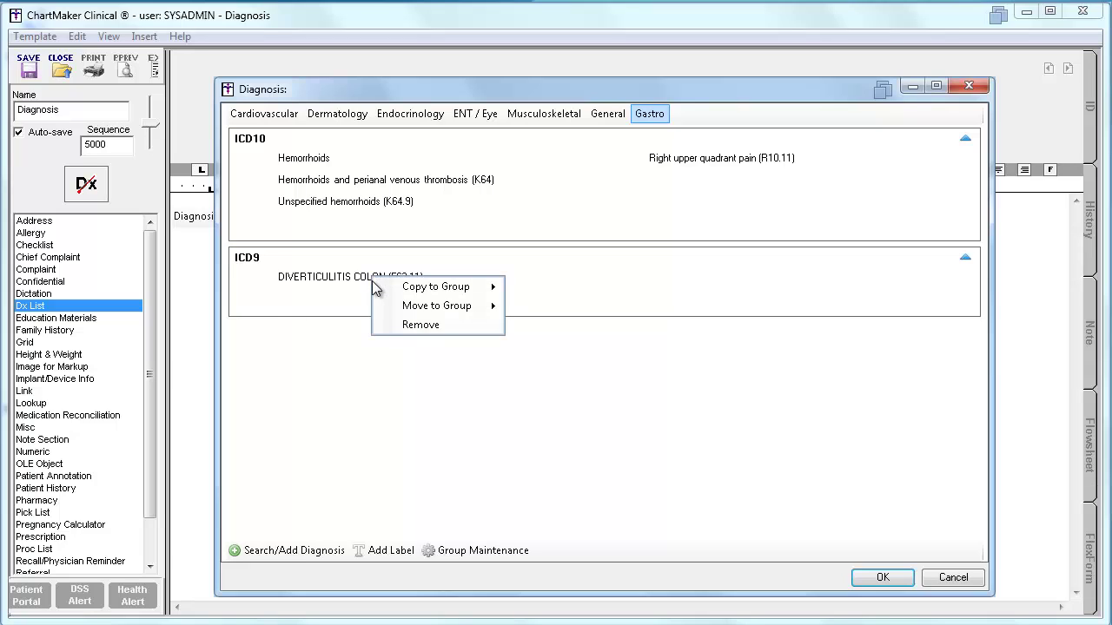
{"action": "left_click", "coordinate": [386, 328]}
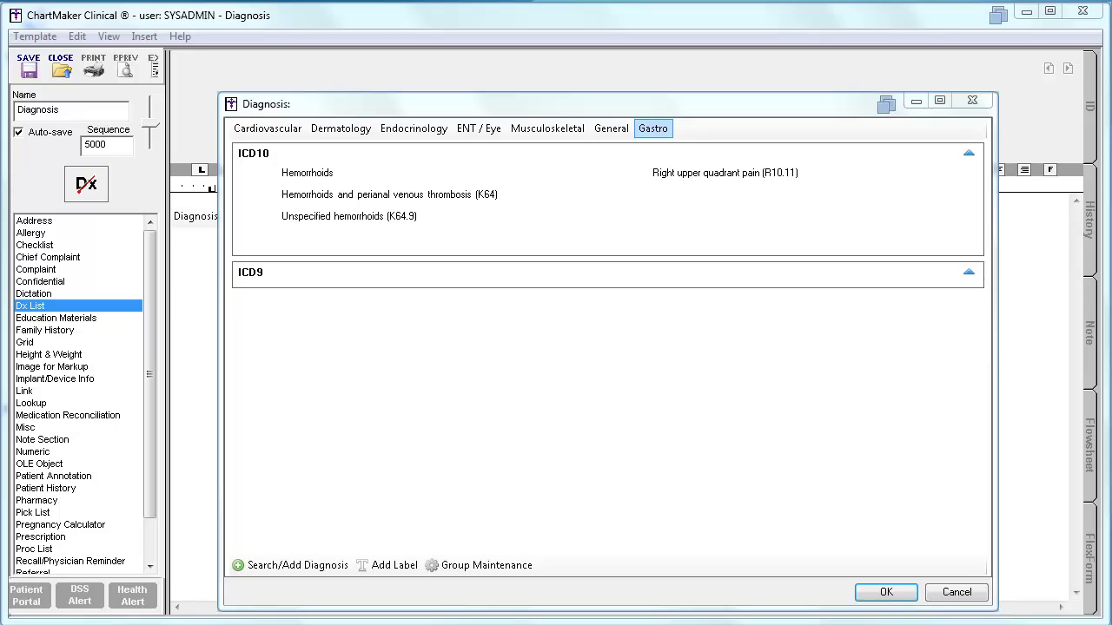
{"action": "right_click", "coordinate": [741, 175]}
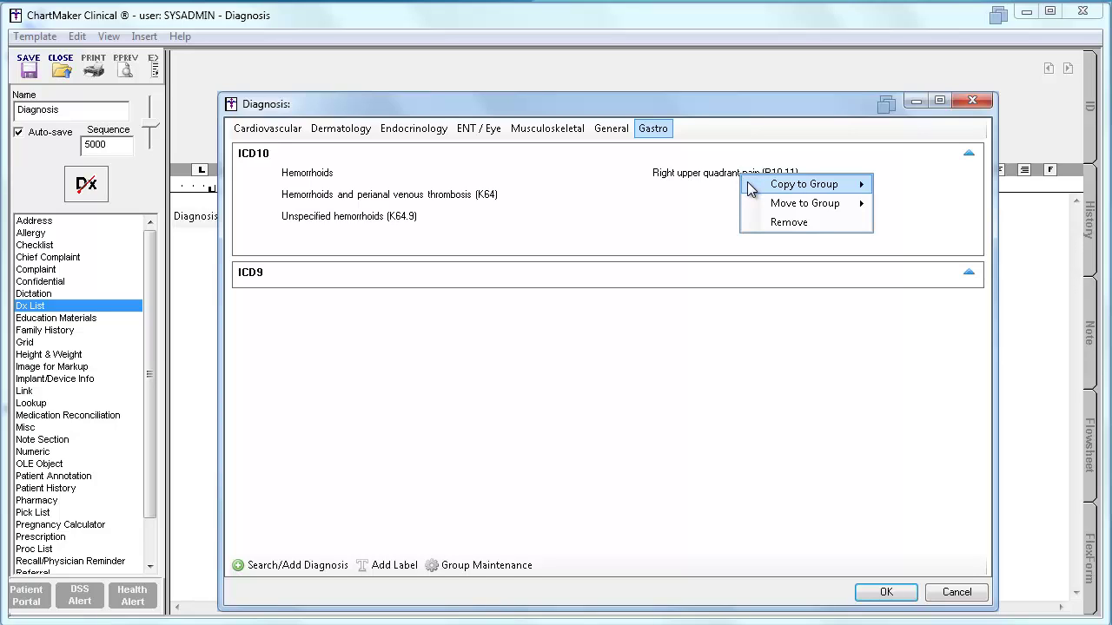
{"action": "mouse_move", "coordinate": [752, 190]}
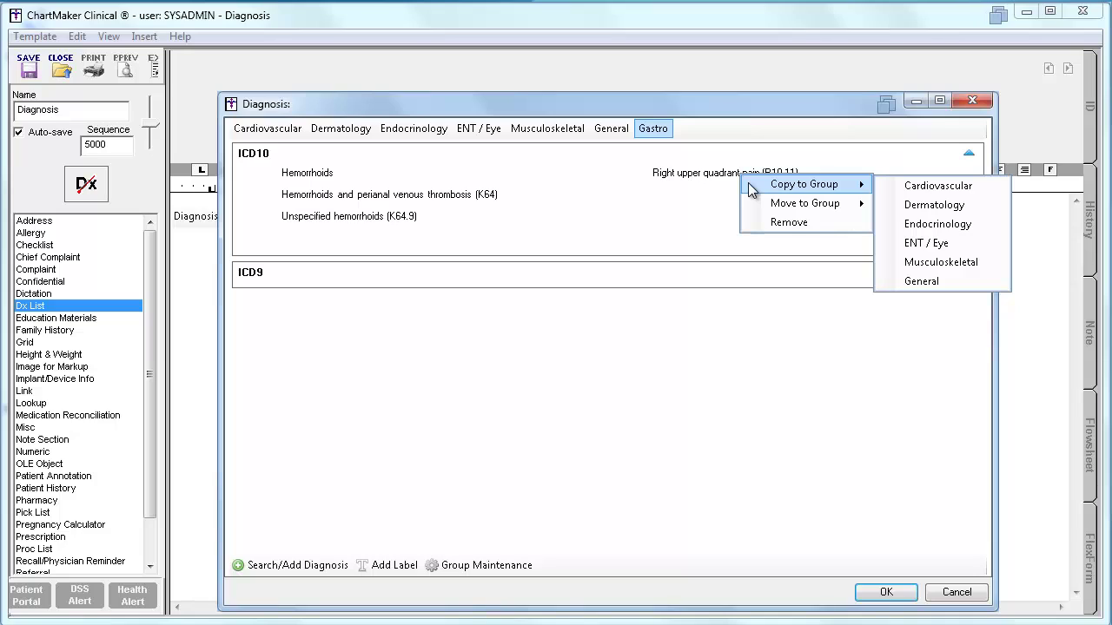
{"action": "mouse_move", "coordinate": [751, 209]}
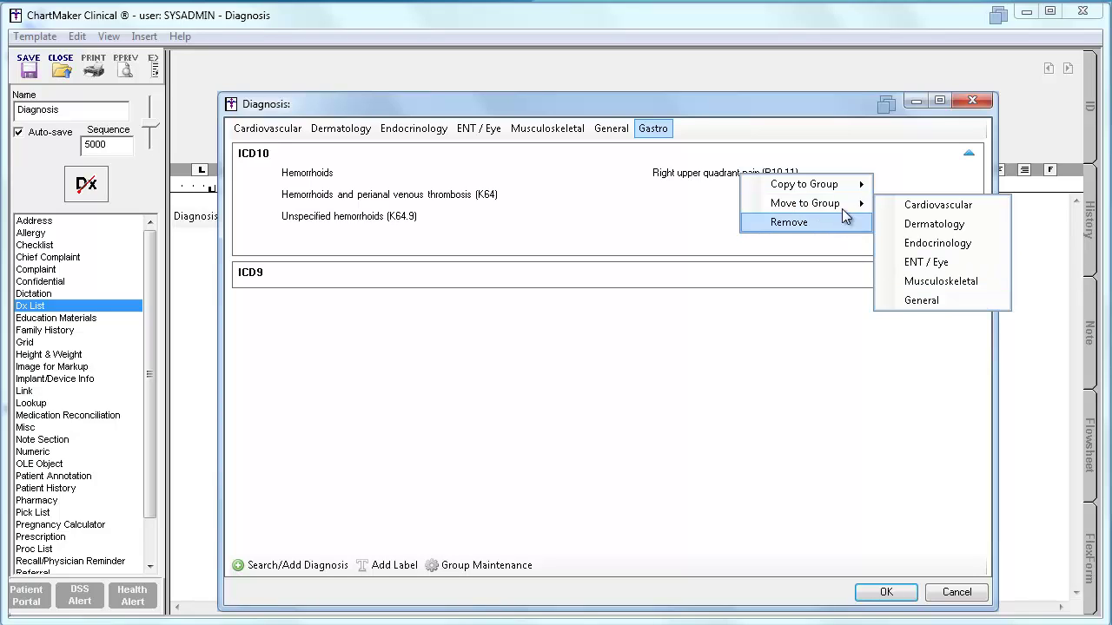
{"action": "mouse_move", "coordinate": [847, 188]}
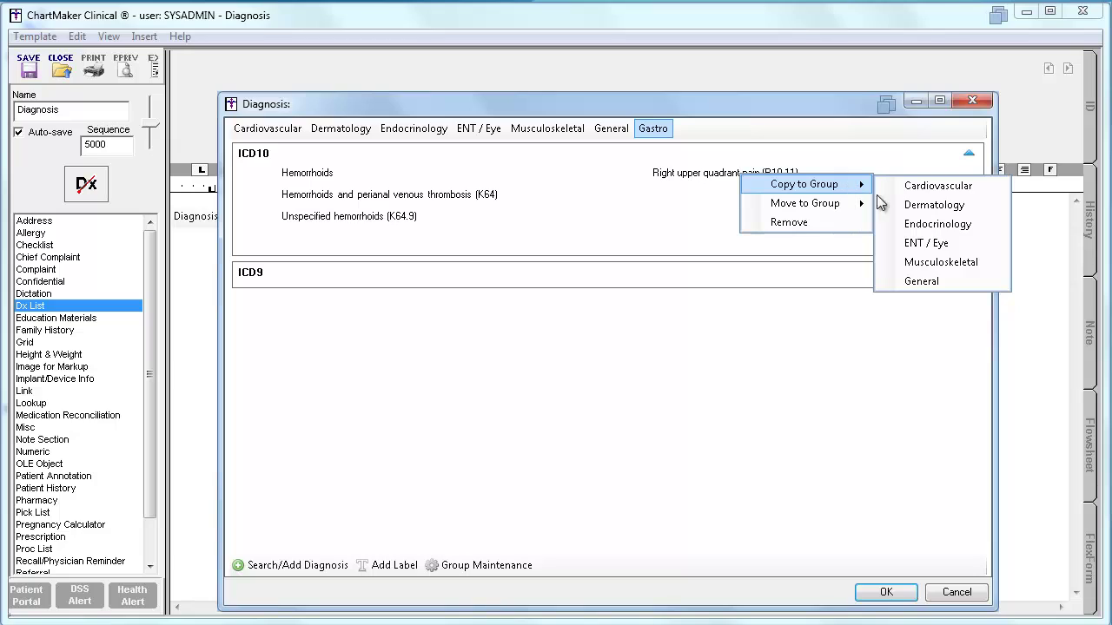
{"action": "left_click", "coordinate": [962, 280]}
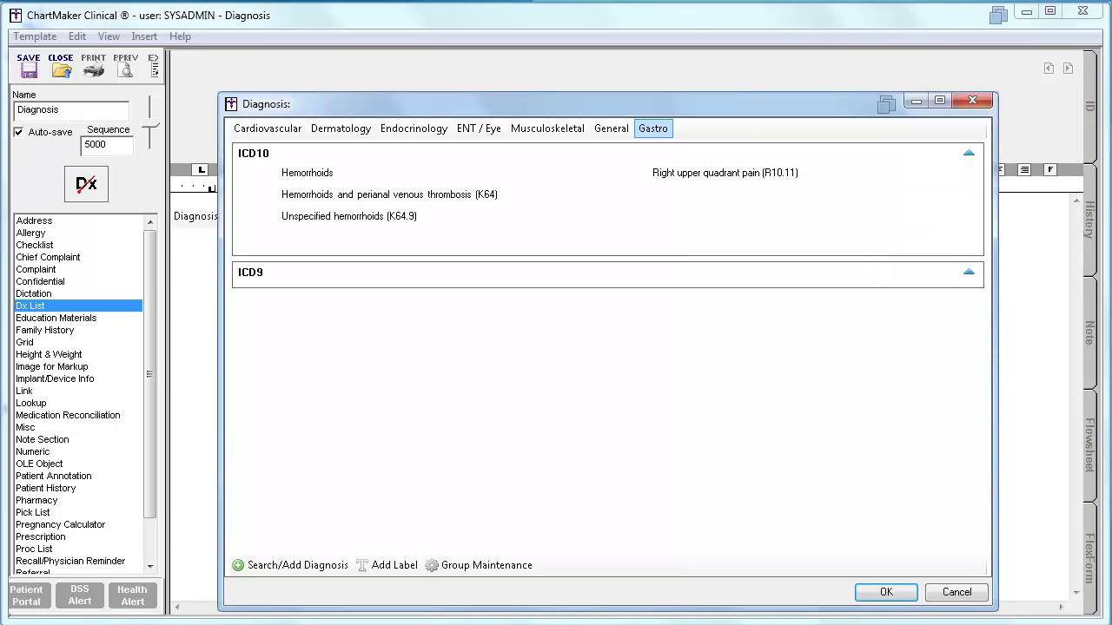
Step: Accept the Dx List changes and close the Diagnosis template
{"action": "left_click", "coordinate": [886, 593]}
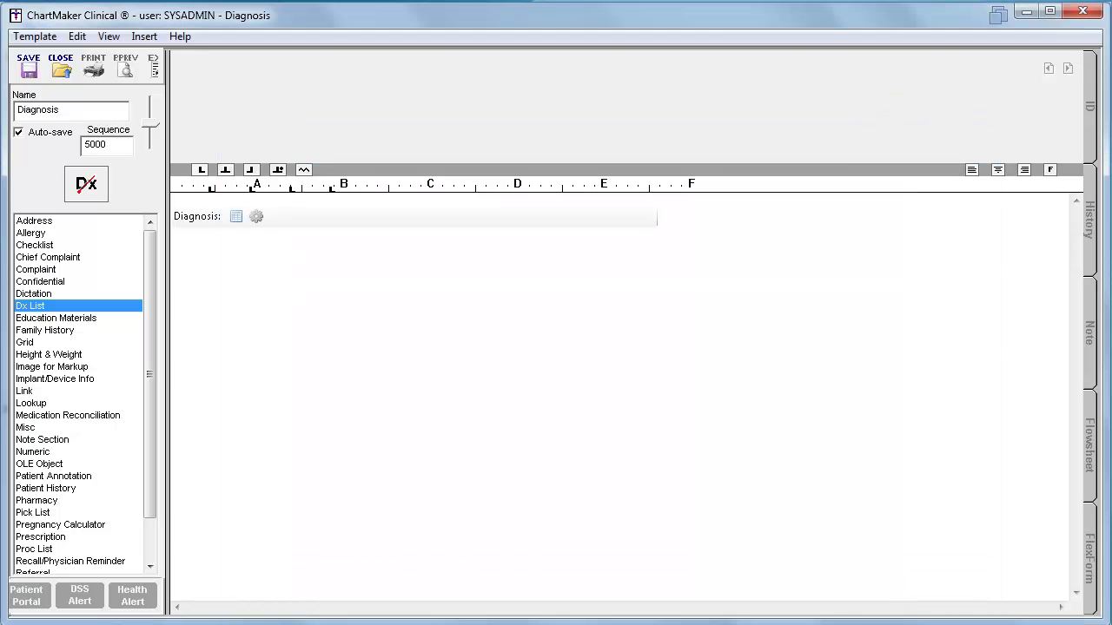
{"action": "left_click", "coordinate": [61, 70]}
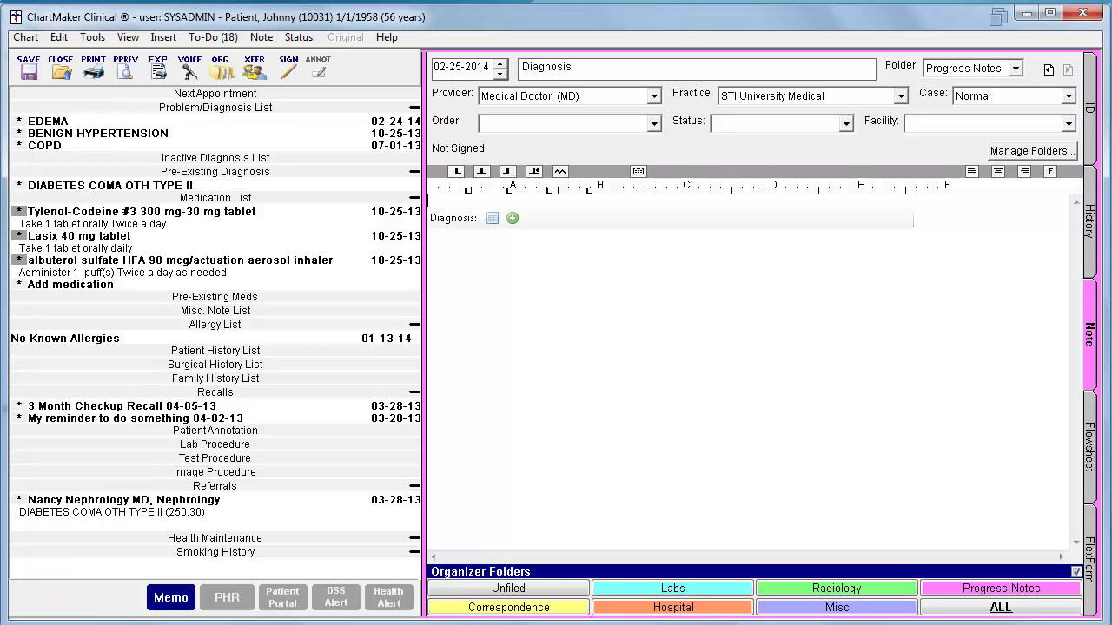
Step: Open the note's diagnosis list and add Unspecified hemorrhoids (K64.9) from the Gastro group to the problem list
{"action": "left_click", "coordinate": [492, 218]}
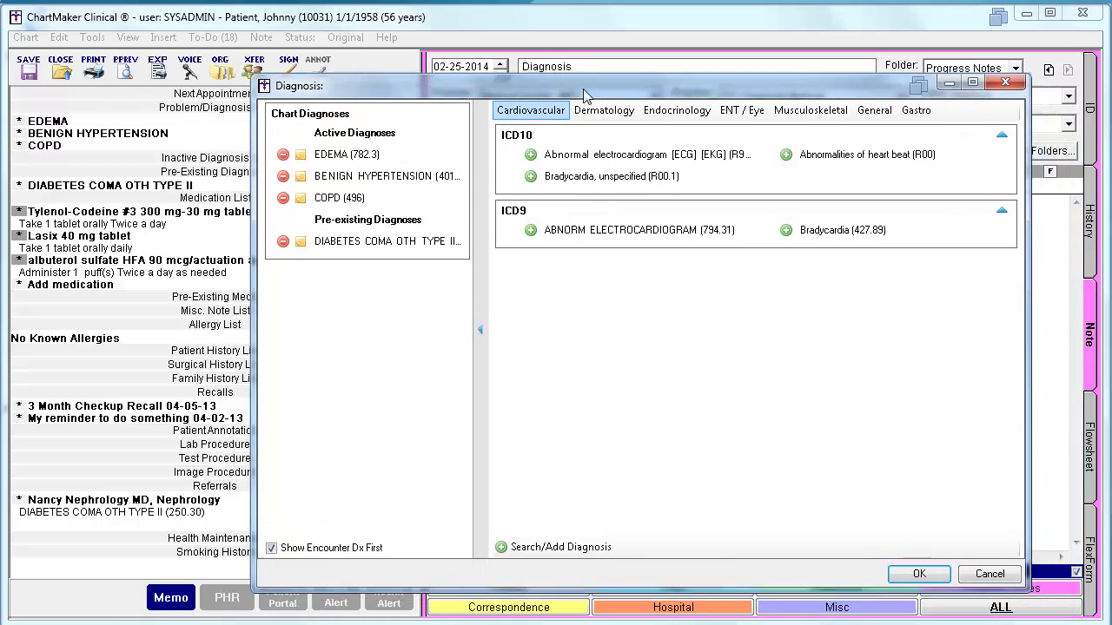
{"action": "left_click", "coordinate": [921, 108]}
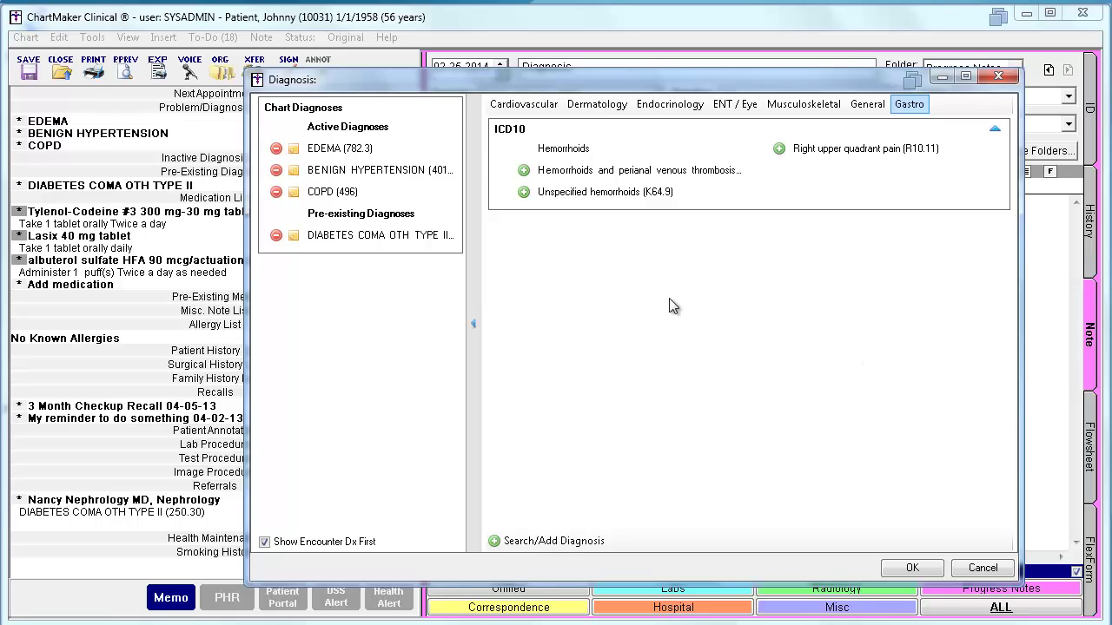
{"action": "left_click", "coordinate": [524, 192]}
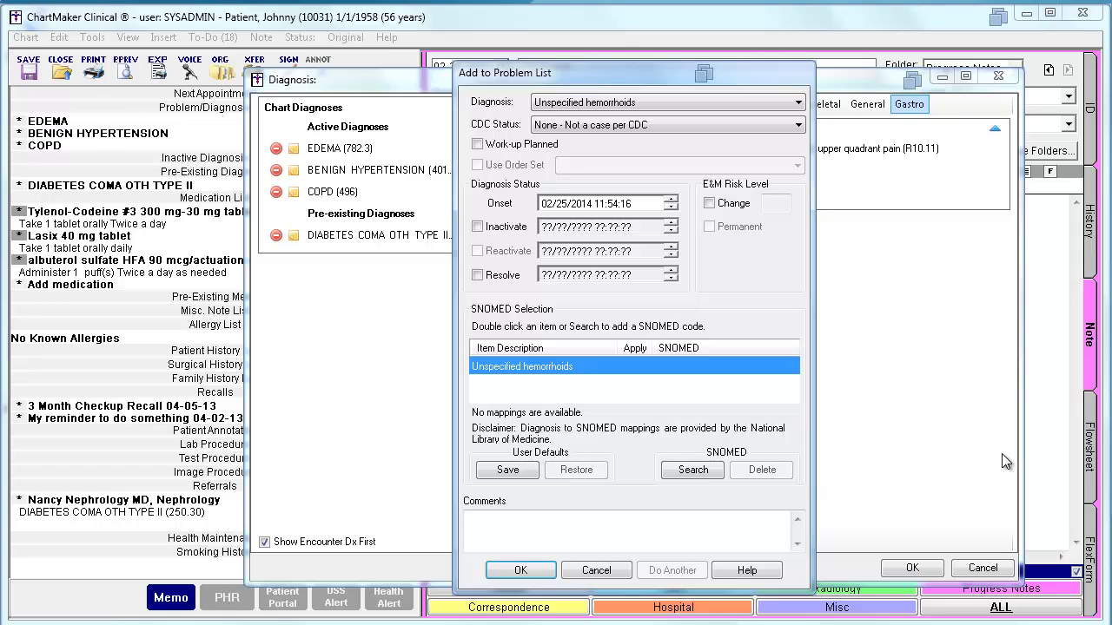
{"action": "left_click", "coordinate": [521, 571]}
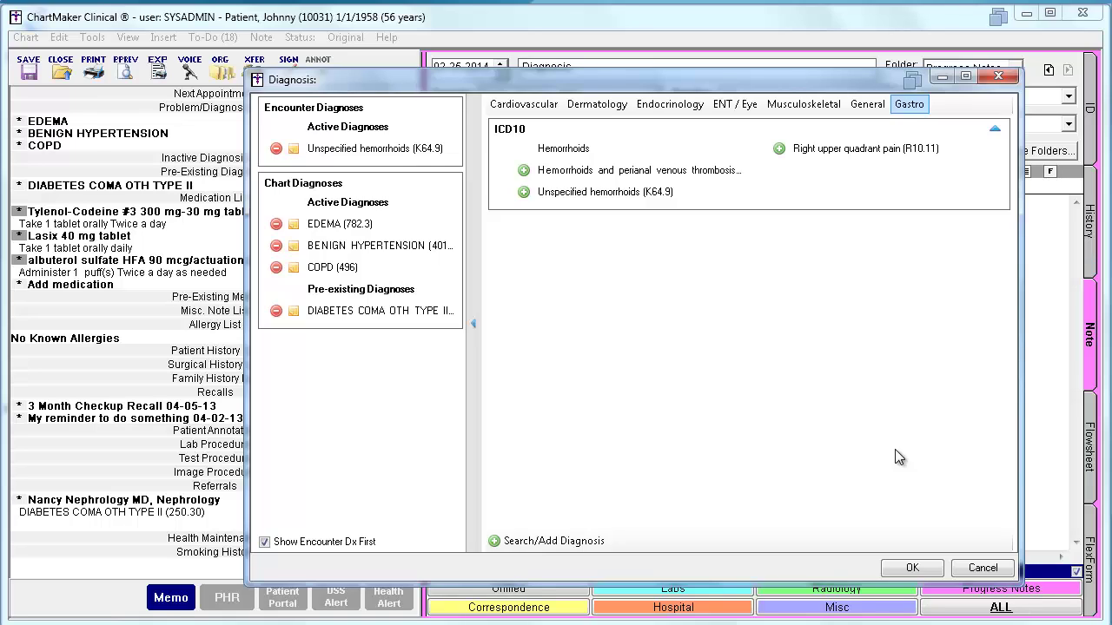
Step: Add Third degree hemorrhoids (K64.2) from the K64 category's specific codes, and cancel out of the diagnosis list
{"action": "left_click", "coordinate": [525, 171]}
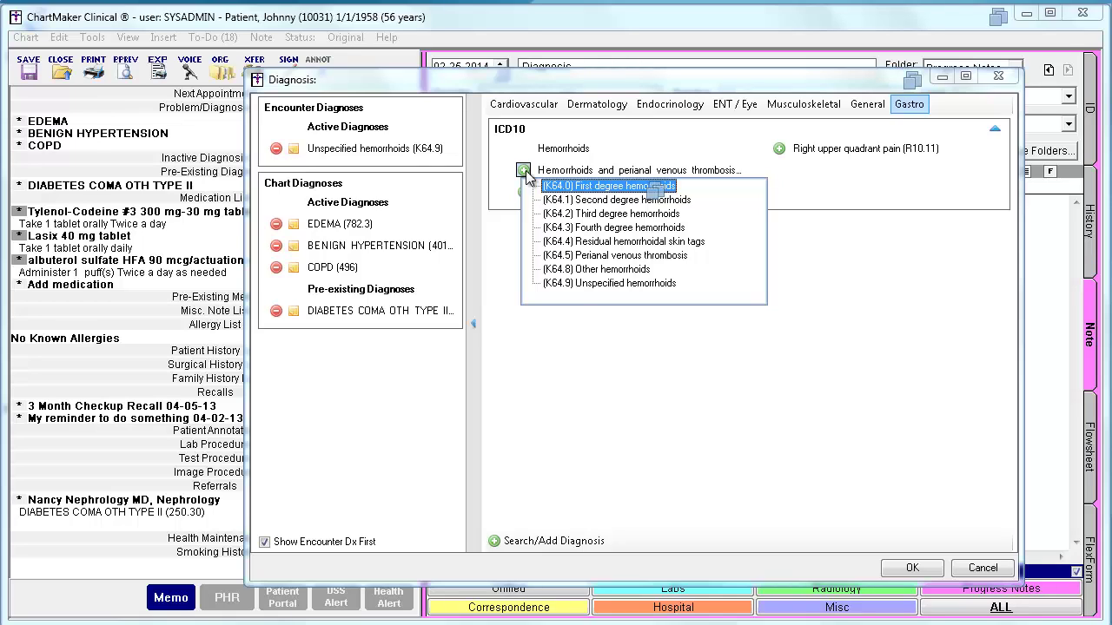
{"action": "double_click", "coordinate": [565, 214]}
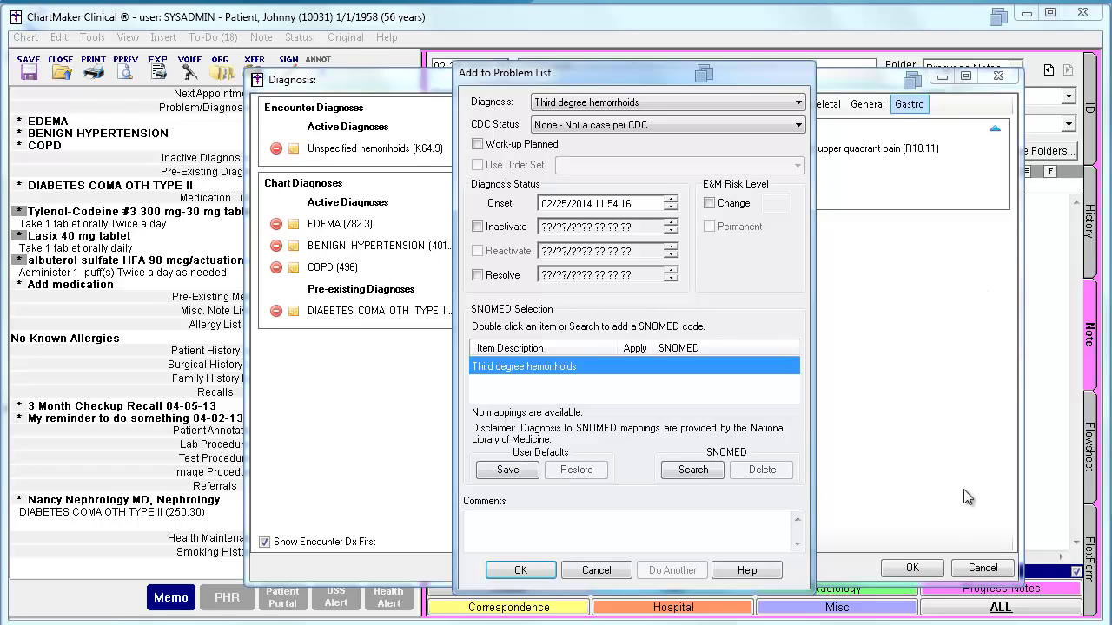
{"action": "left_click", "coordinate": [520, 571]}
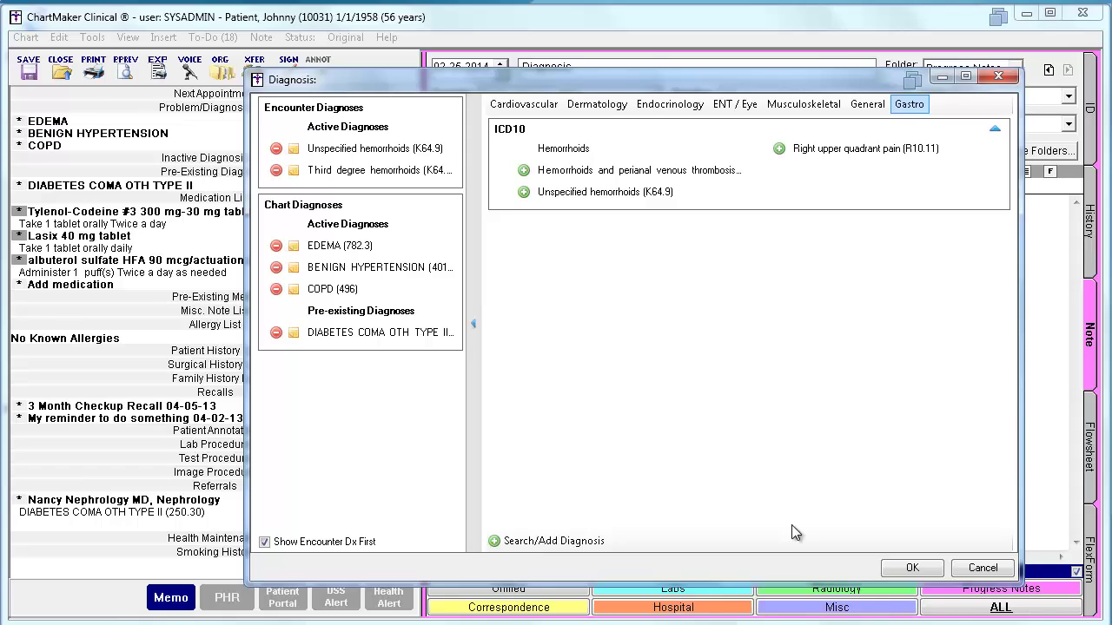
{"action": "left_click", "coordinate": [524, 173]}
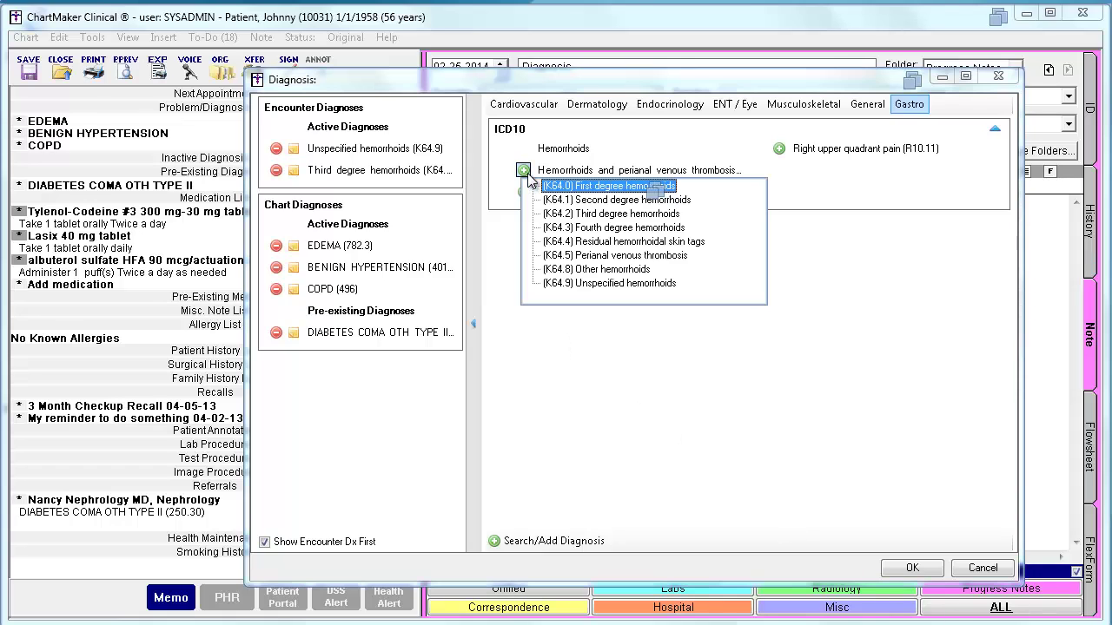
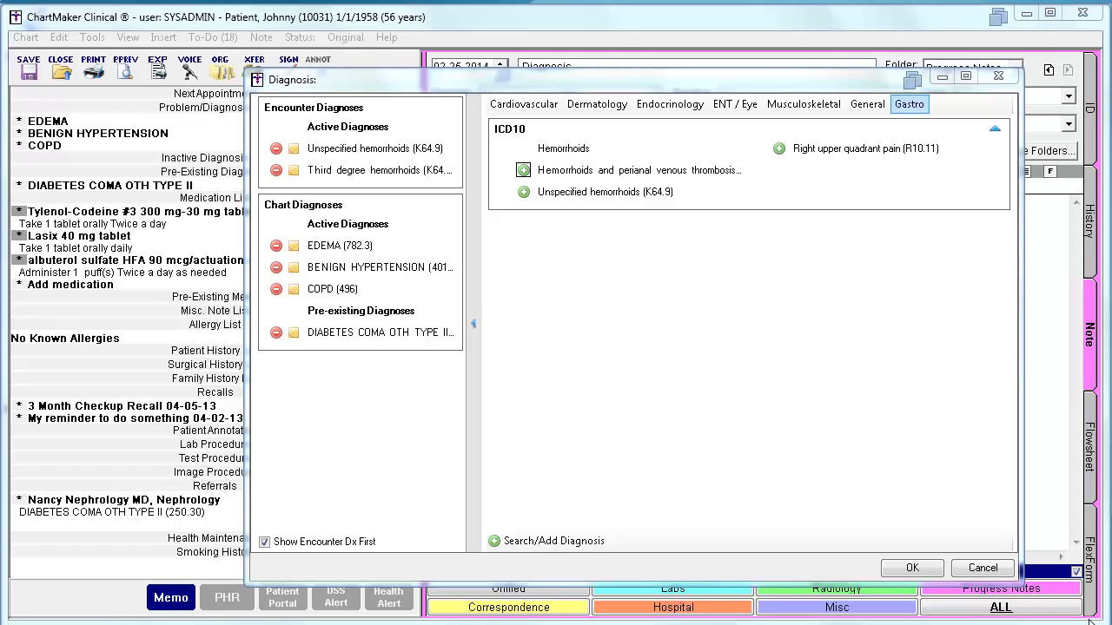
{"action": "left_click", "coordinate": [991, 570]}
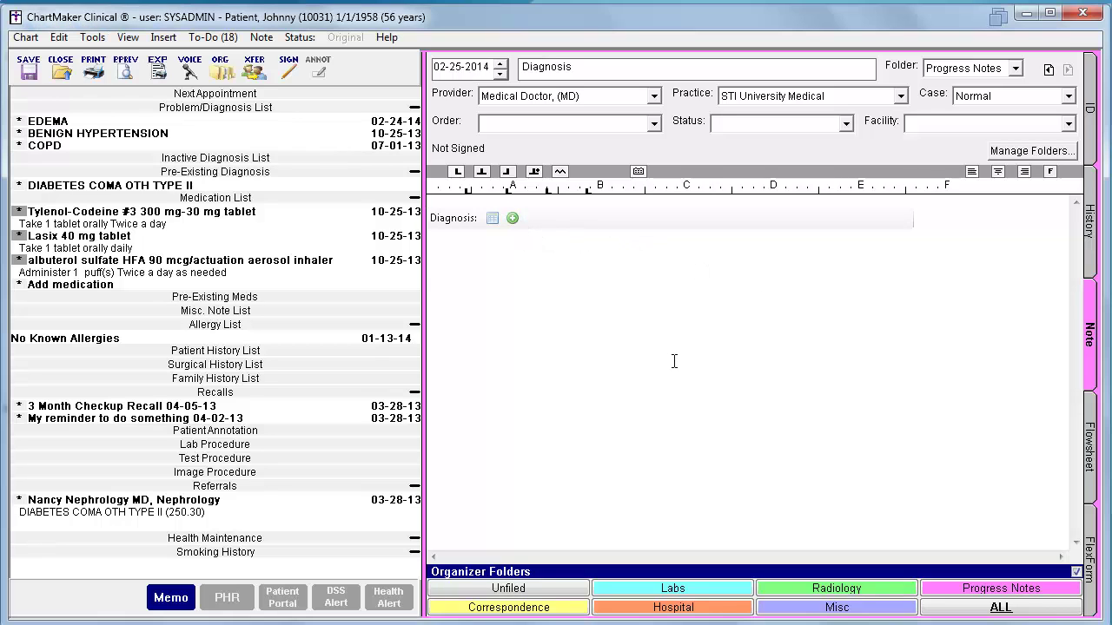
Step: Open the diagnosis search directly from the note's Diagnosis field
{"action": "left_click", "coordinate": [516, 221]}
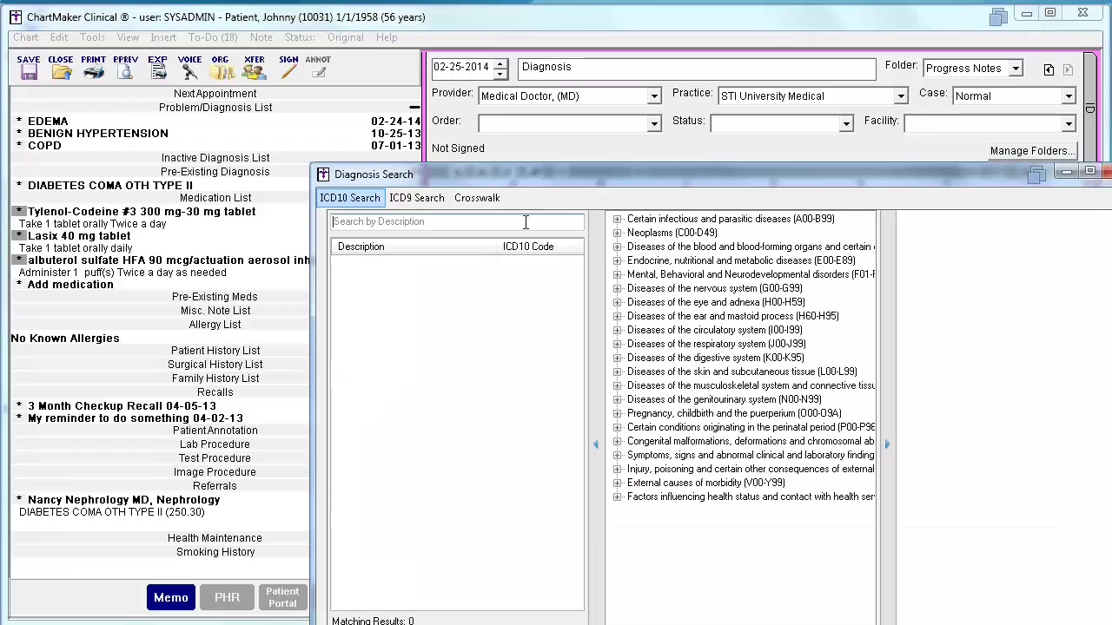
{"action": "left_click_drag", "start_coordinate": [638, 175], "coordinate": [531, 56]}
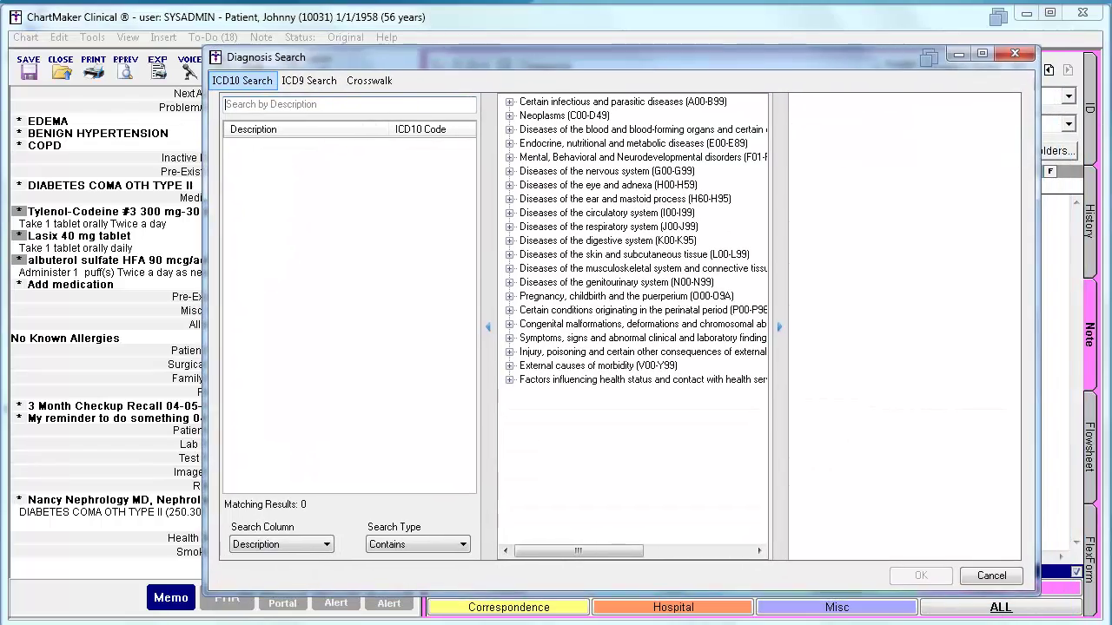